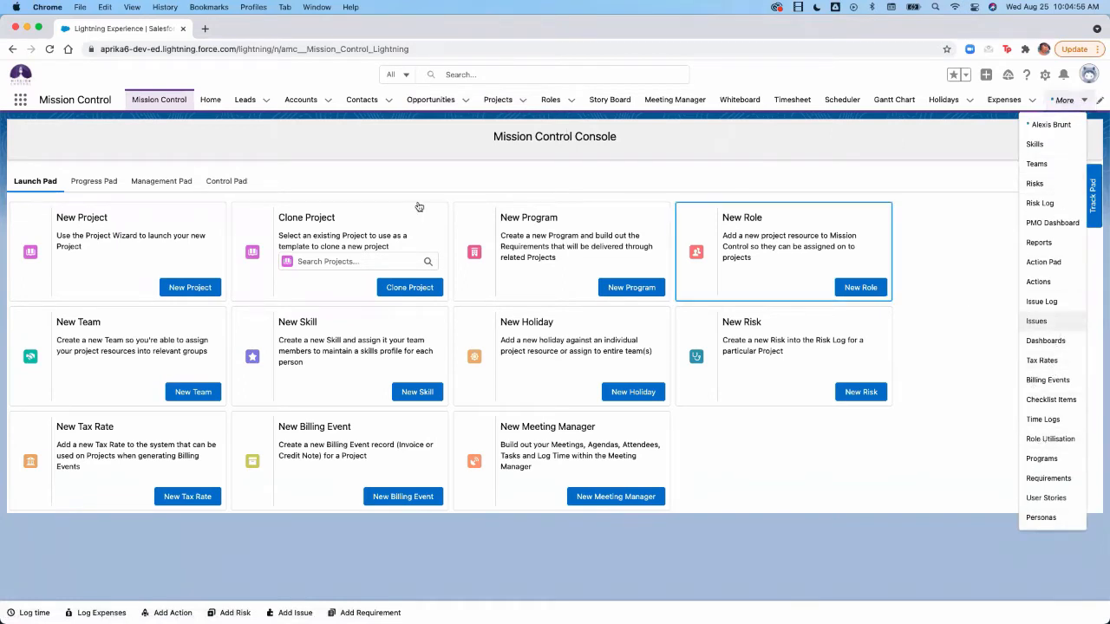
{"action": "left_click", "coordinate": [17, 103]}
{"action": "left_click", "coordinate": [17, 102]}
{"action": "left_click", "coordinate": [17, 103]}
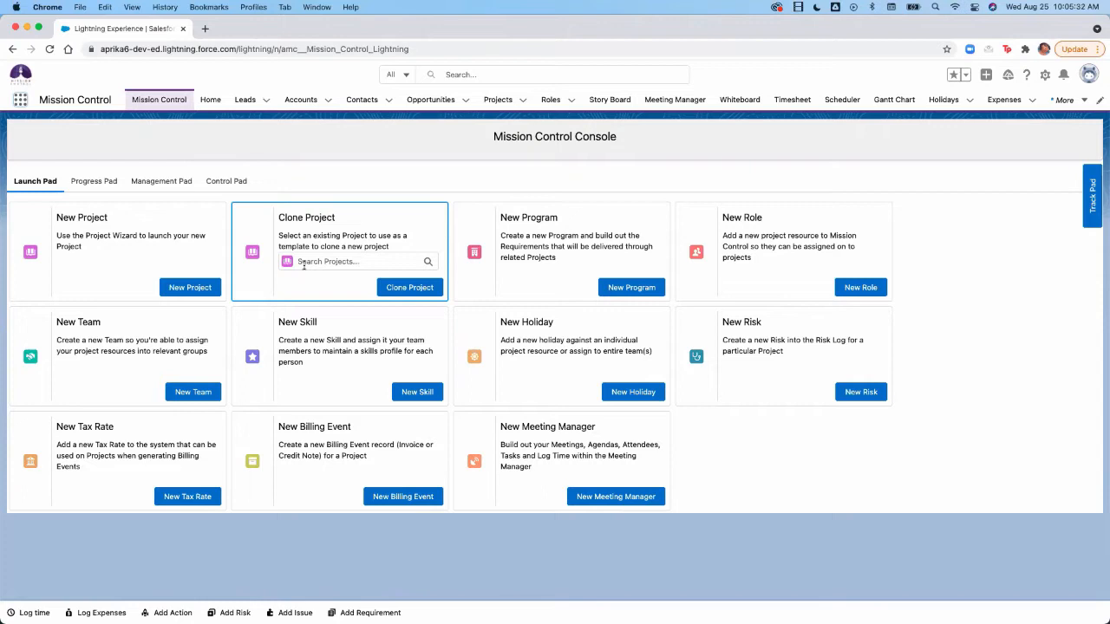
Start a new project named Mission Control Website Build with a project budget of $10,000.
{"action": "left_click", "coordinate": [190, 287]}
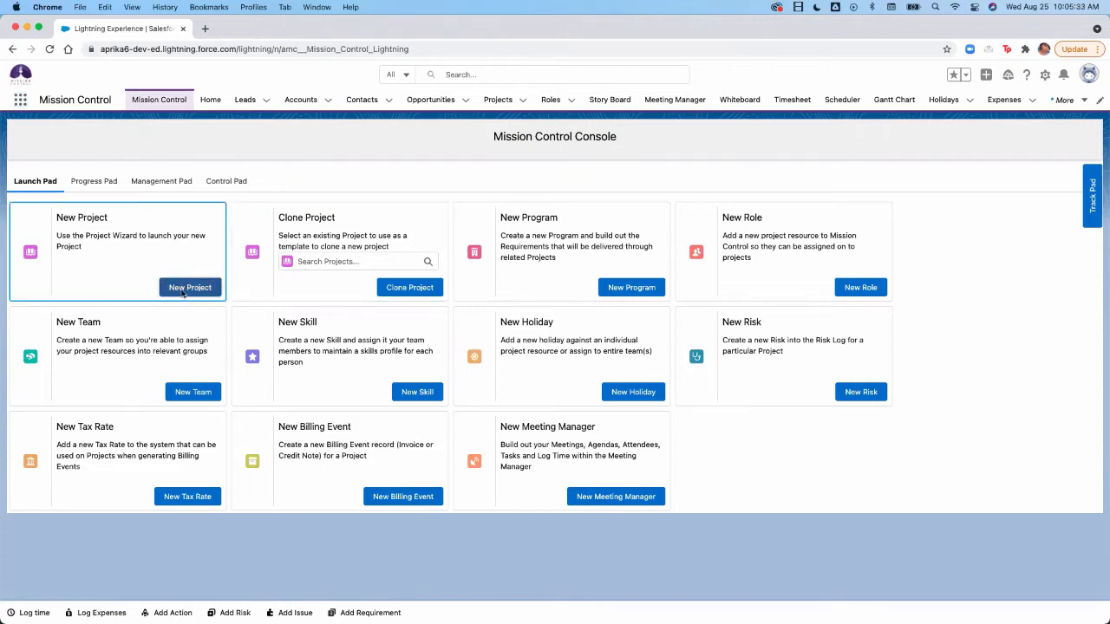
{"action": "left_click", "coordinate": [536, 257]}
{"action": "type", "text": "Missio"}
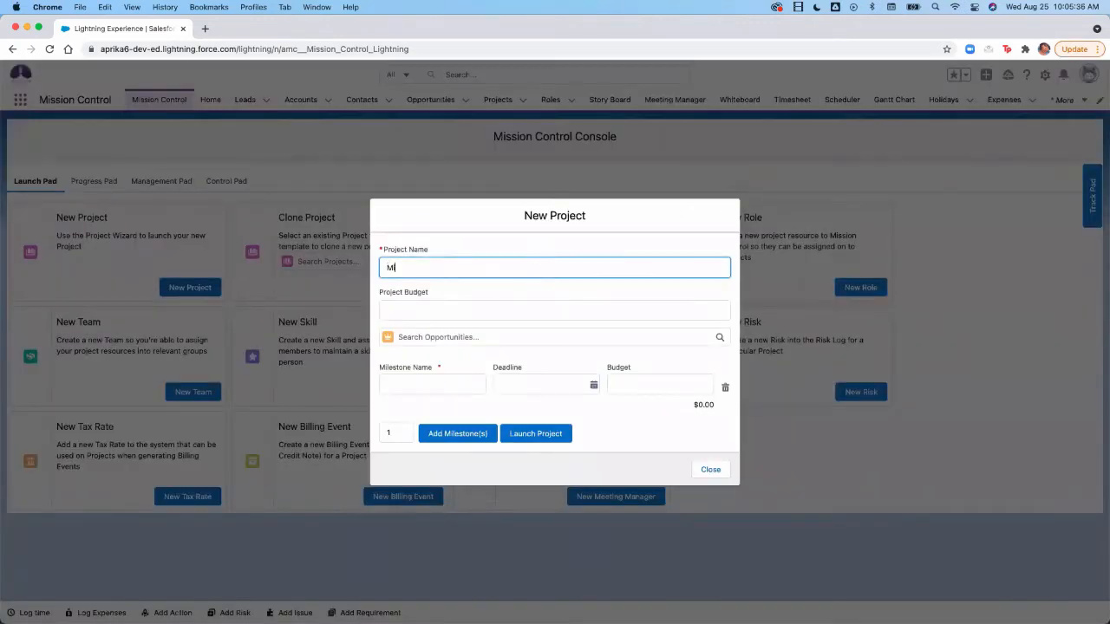
{"action": "type", "text": "n on"}
{"action": "type", "text": "ontrol Bu"}
{"action": "type", "text": "WE"}
{"action": "type", "text": "bsite Build"}
{"action": "key", "text": "Tab"}
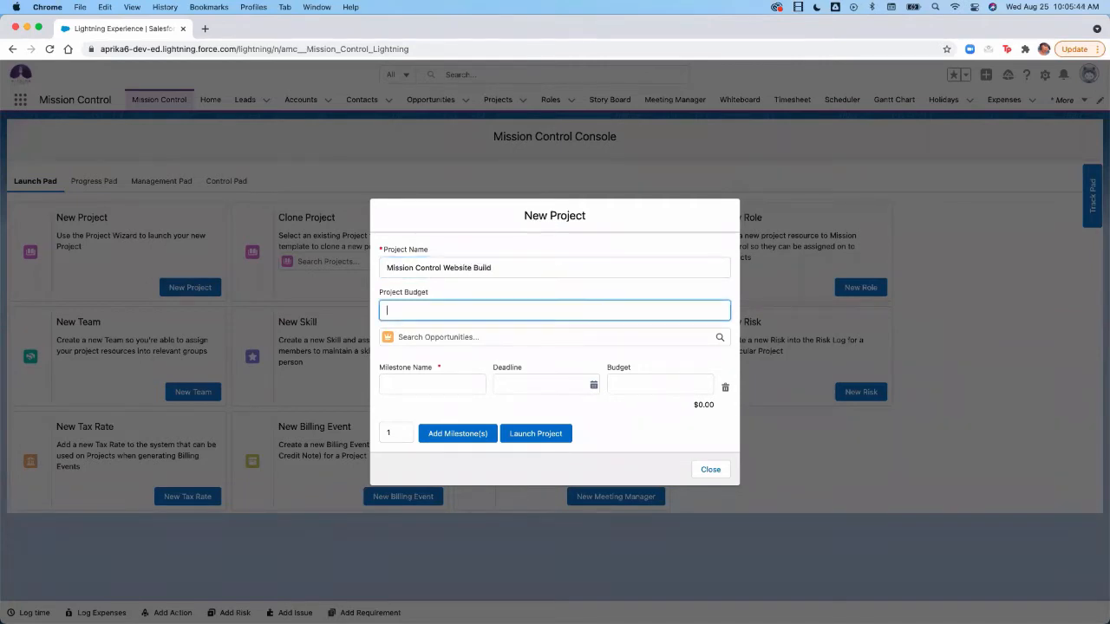
{"action": "type", "text": "10000"}
Enter the first milestone as Design with a budget of $2,000.
{"action": "left_click", "coordinate": [386, 386]}
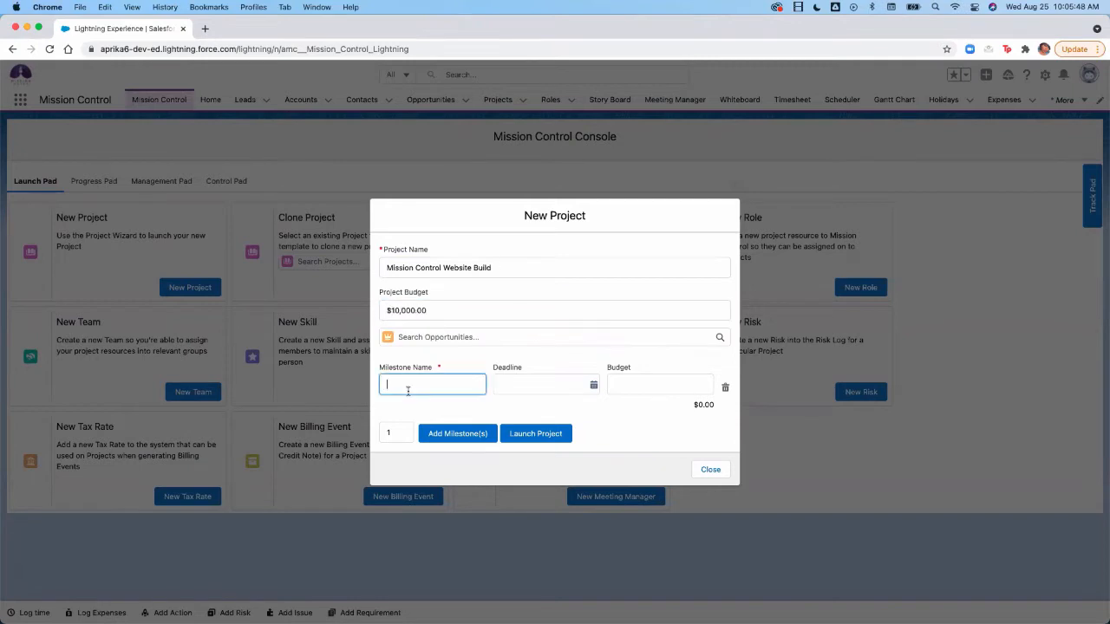
{"action": "type", "text": "Design"}
{"action": "key", "text": "Tab"}
{"action": "key", "text": "Tab"}
{"action": "key", "text": "Tab"}
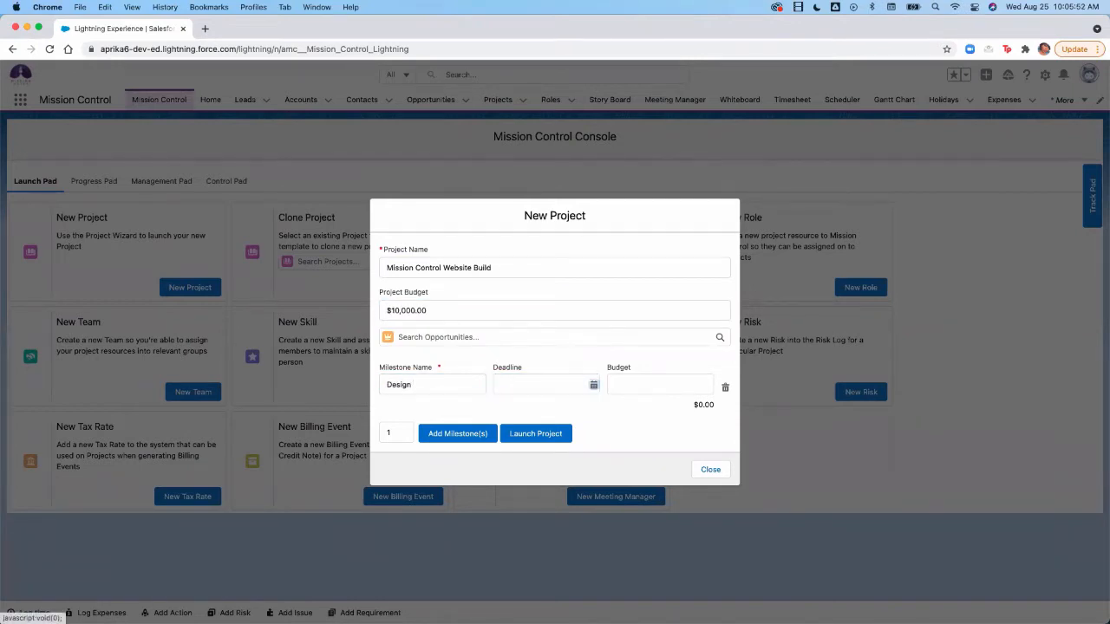
{"action": "type", "text": "2000"}
Add two more milestone rows and fill the second one in as Build with a budget of $3,000.
{"action": "left_click", "coordinate": [395, 433]}
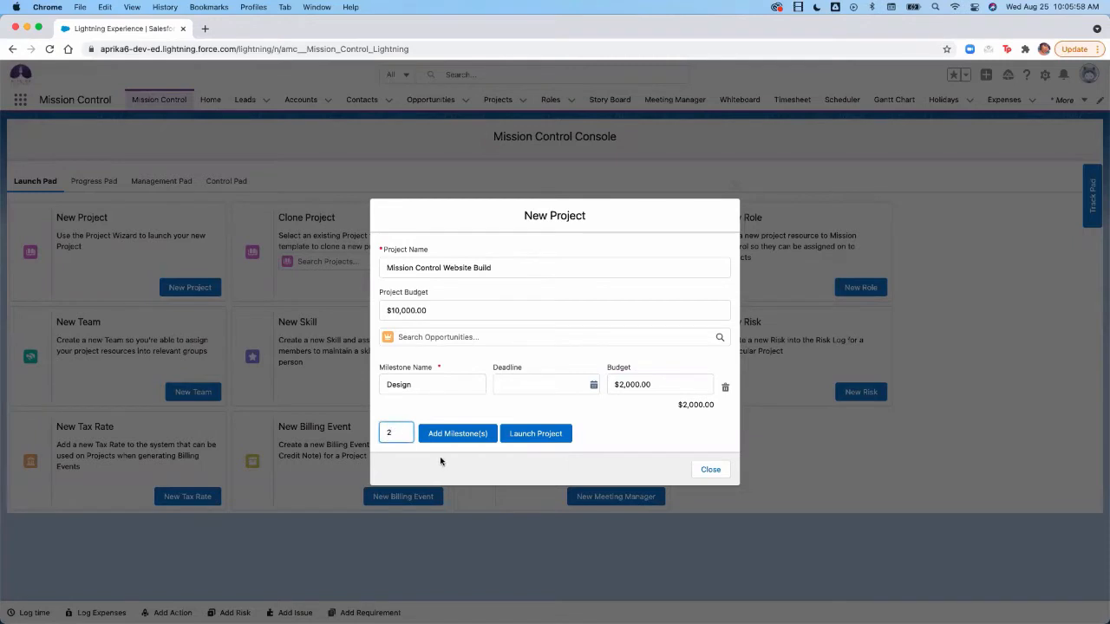
{"action": "left_click", "coordinate": [451, 439]}
{"action": "left_click", "coordinate": [417, 389]}
{"action": "type", "text": "Build"}
{"action": "key", "text": "Tab"}
{"action": "key", "text": "Tab"}
{"action": "key", "text": "Tab"}
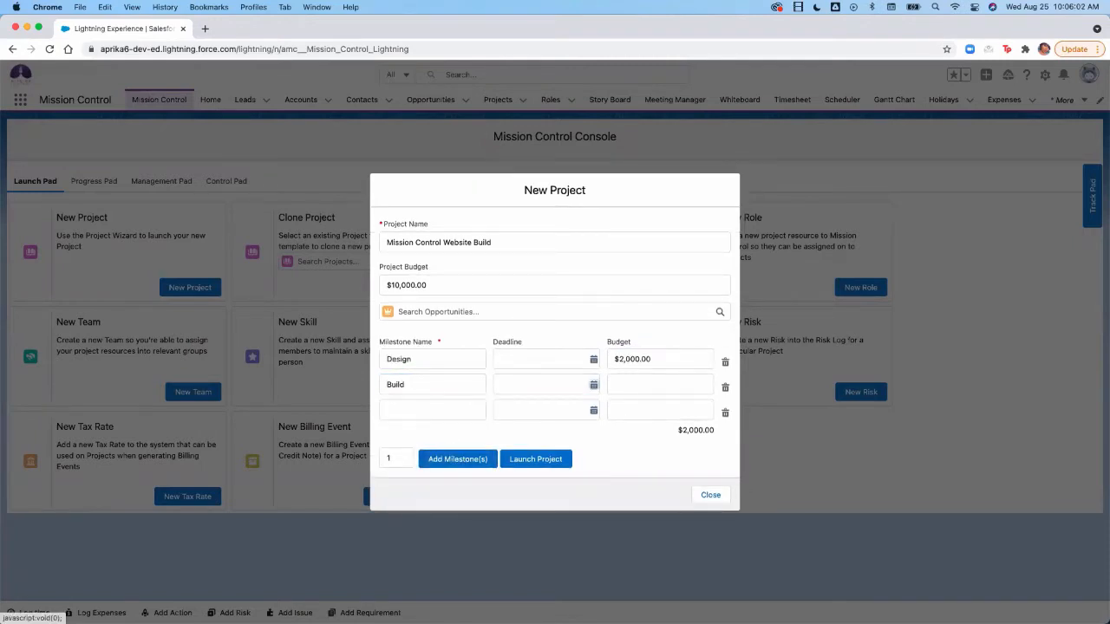
{"action": "type", "text": "3000"}
Enter the third milestone as Deliver with a budget of $5,000.
{"action": "key", "text": "Tab"}
{"action": "type", "text": "Deliver"}
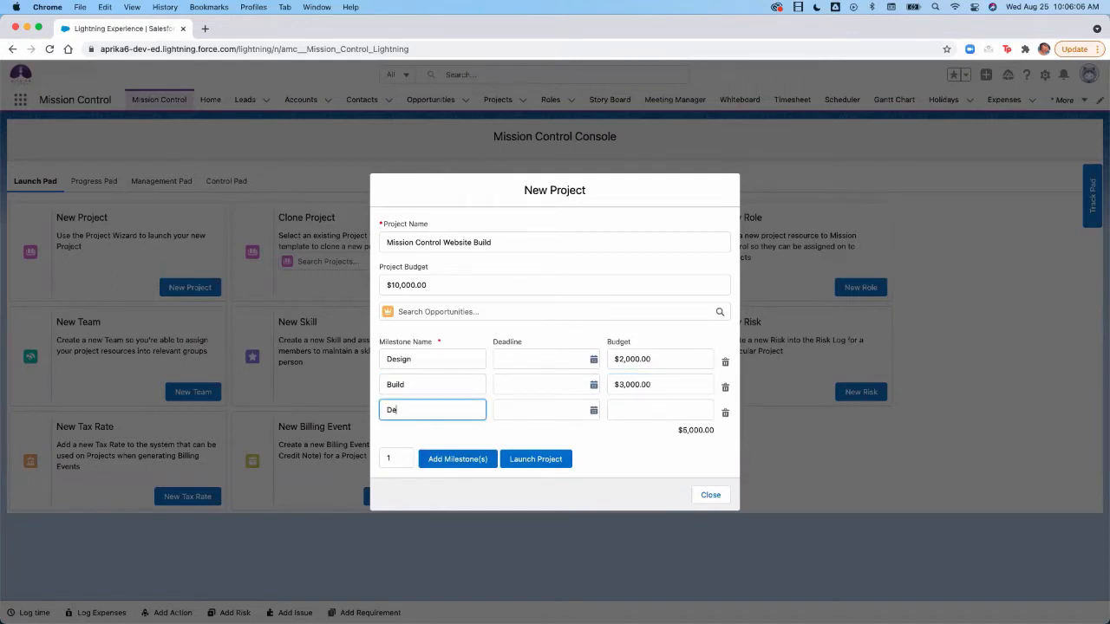
{"action": "key", "text": "Tab"}
{"action": "key", "text": "Tab"}
{"action": "key", "text": "Tab"}
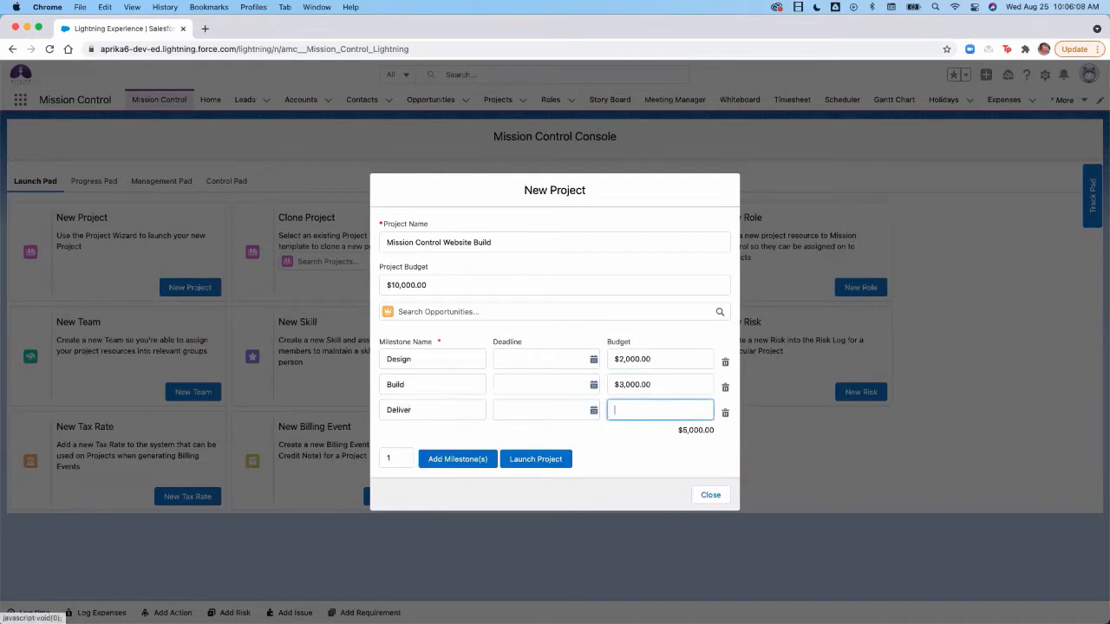
{"action": "type", "text": "5000"}
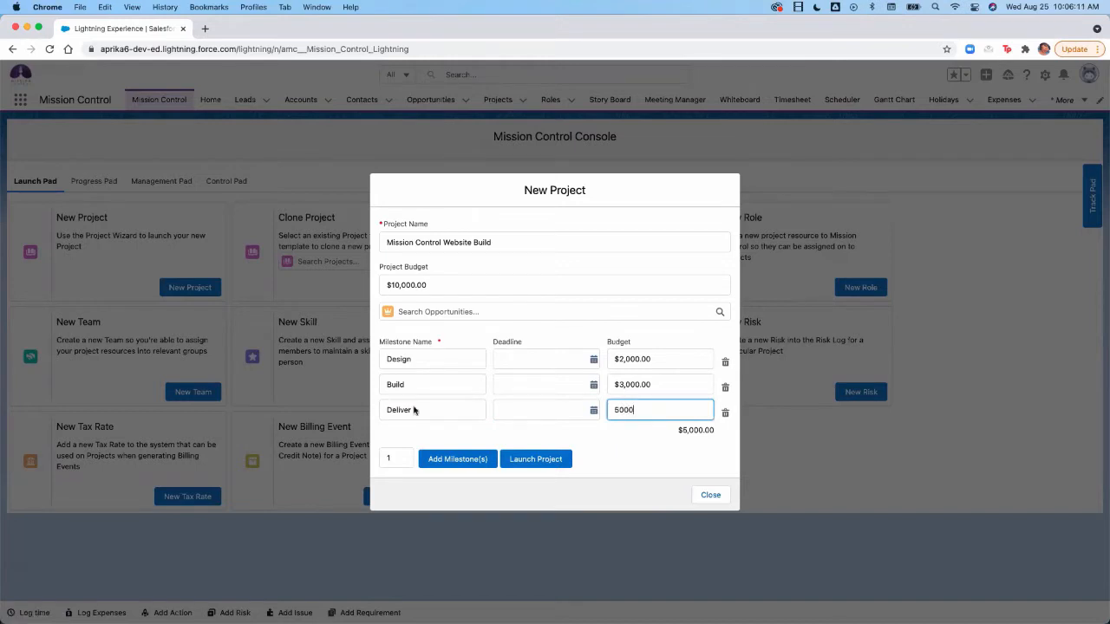
{"action": "left_click", "coordinate": [619, 442]}
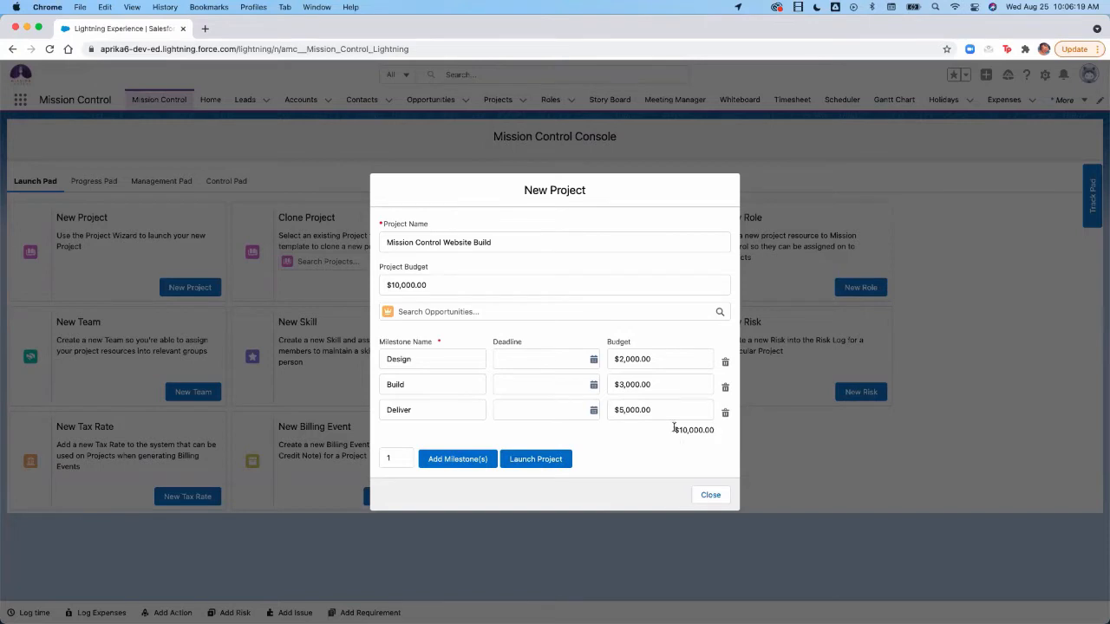
Check the project budget against the milestone budgets and launch the project.
{"action": "left_click", "coordinate": [421, 276]}
{"action": "left_click", "coordinate": [430, 285]}
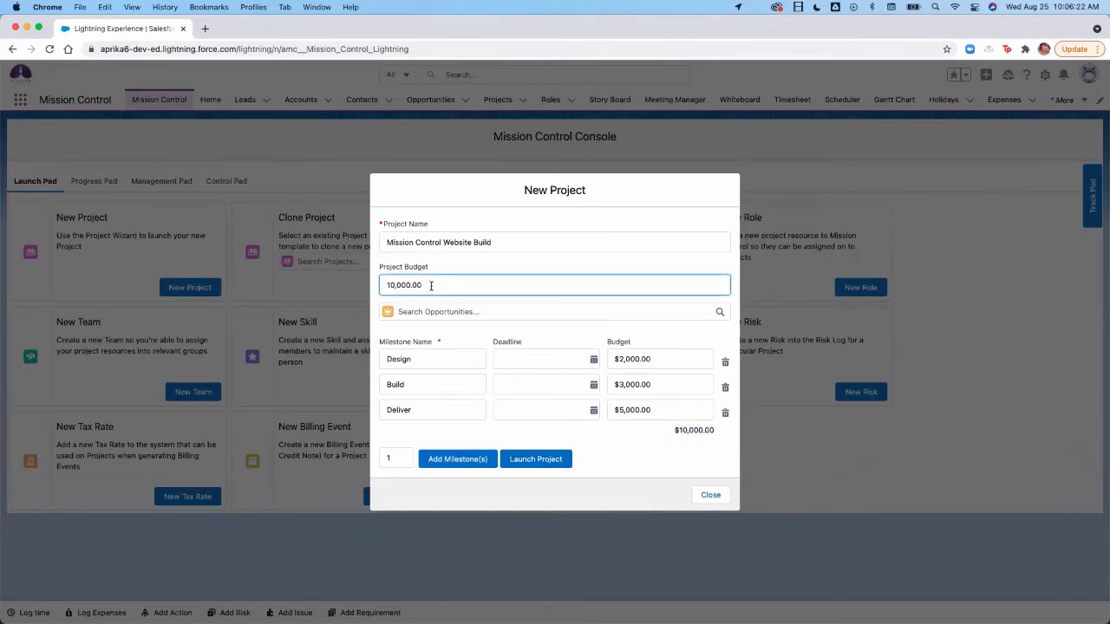
{"action": "left_click", "coordinate": [564, 455]}
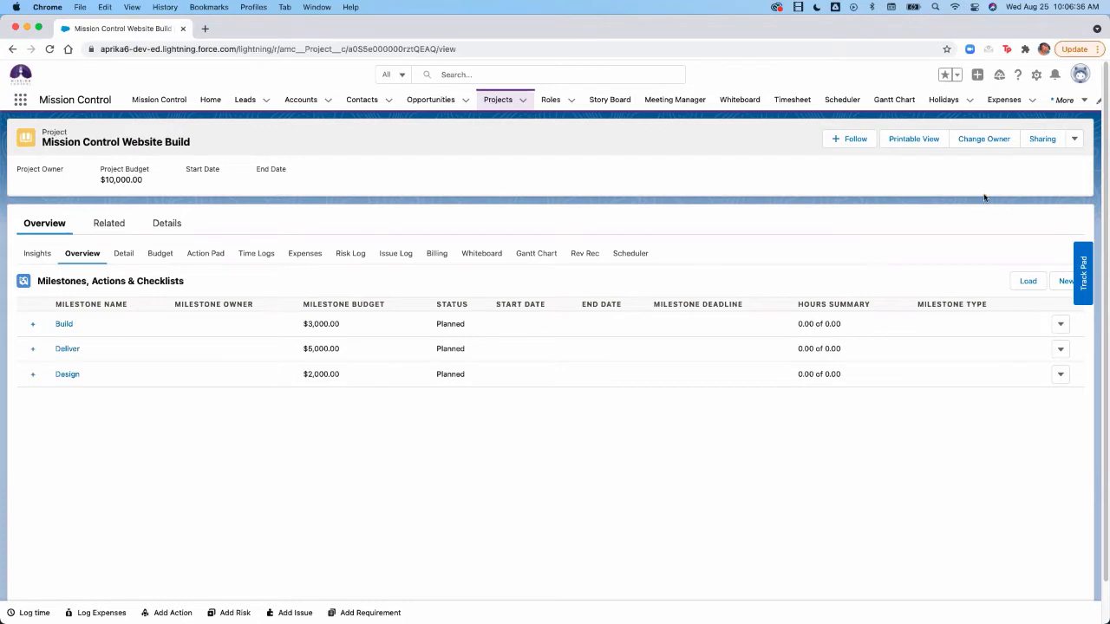
Open the Mission Control Website Build project for editing and set its billing type to Fixed Price.
{"action": "left_click", "coordinate": [1074, 141]}
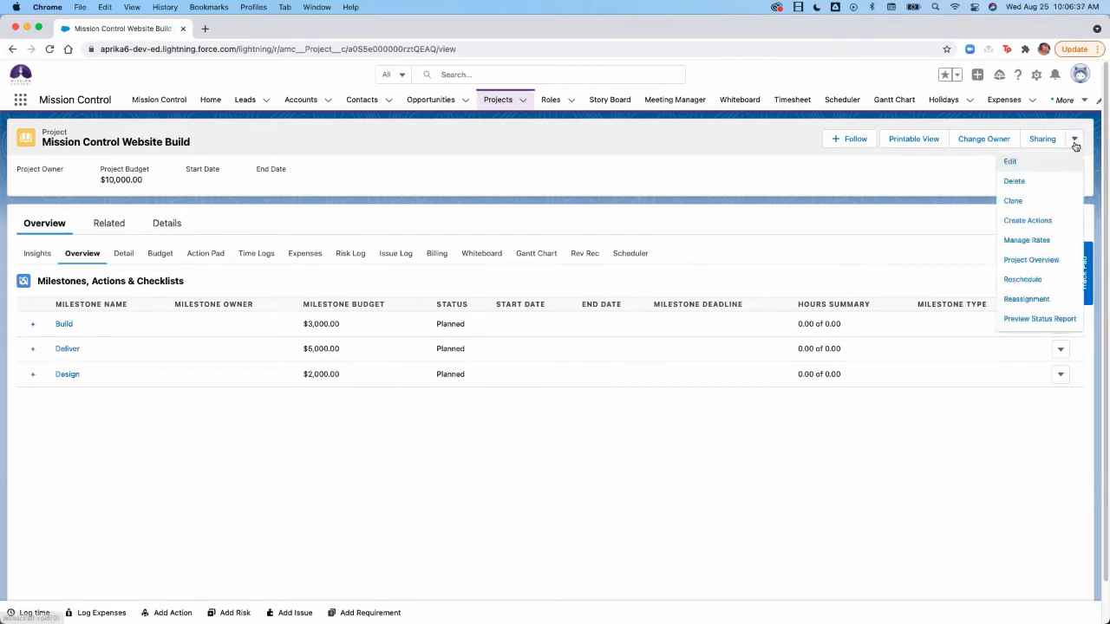
{"action": "left_click", "coordinate": [1023, 166]}
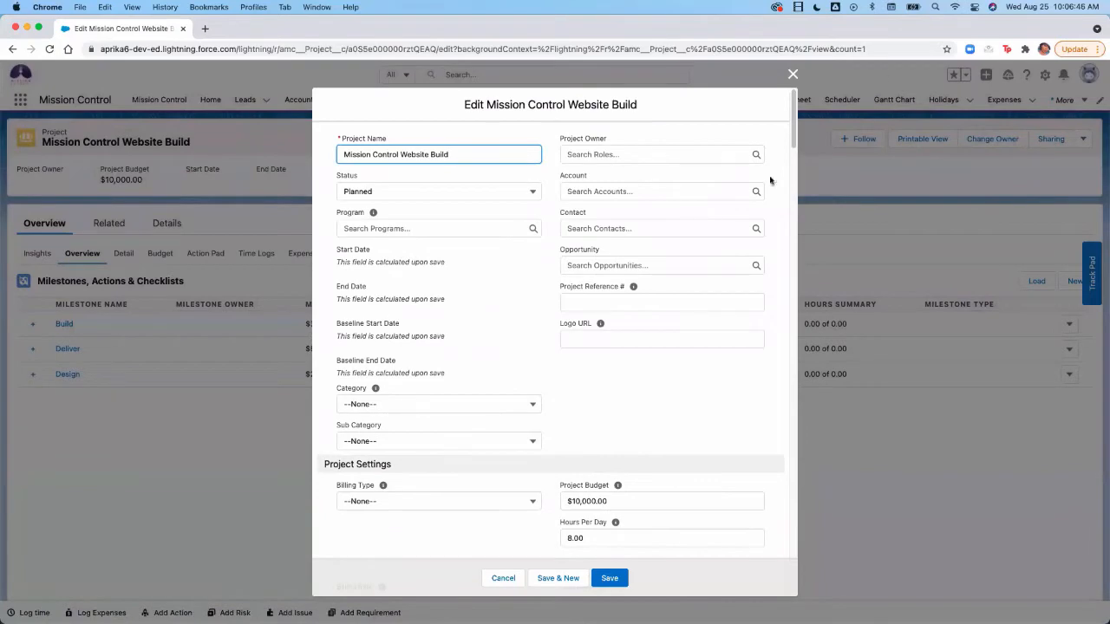
{"action": "scroll", "coordinate": [768, 320], "scroll_direction": "down", "scroll_amount": 15}
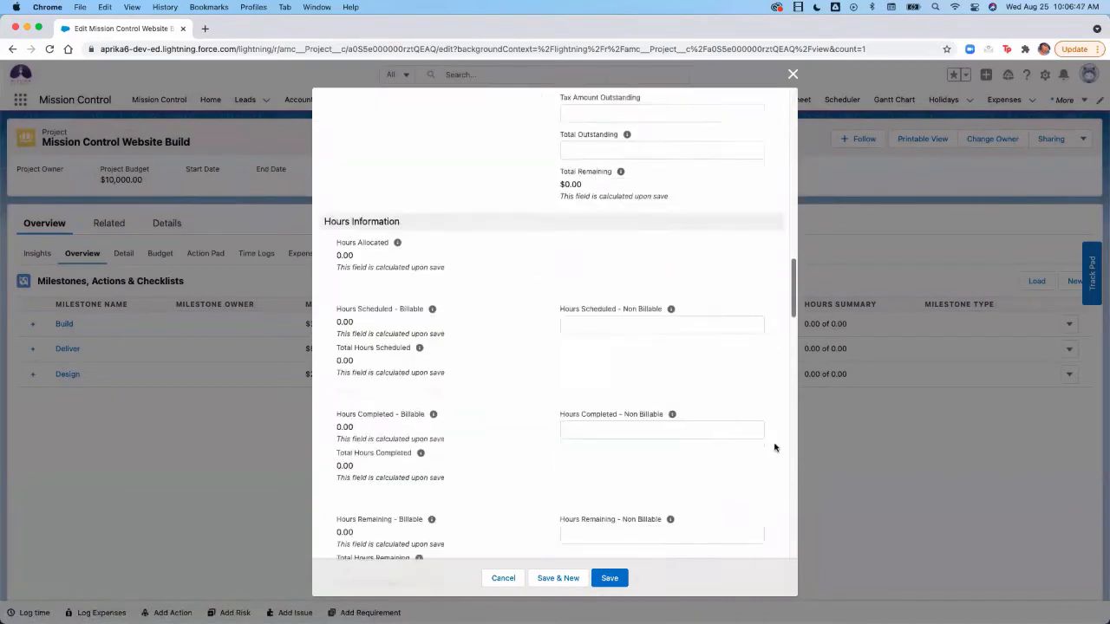
{"action": "scroll", "coordinate": [774, 447], "scroll_direction": "down", "scroll_amount": 15}
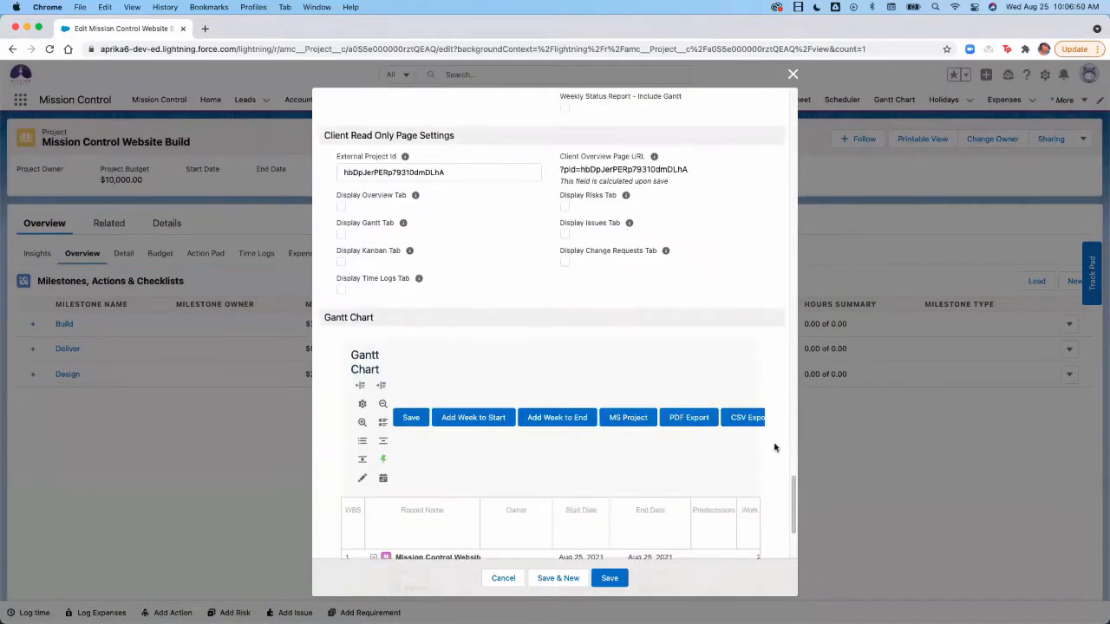
{"action": "scroll", "coordinate": [725, 451], "scroll_direction": "down", "scroll_amount": 10}
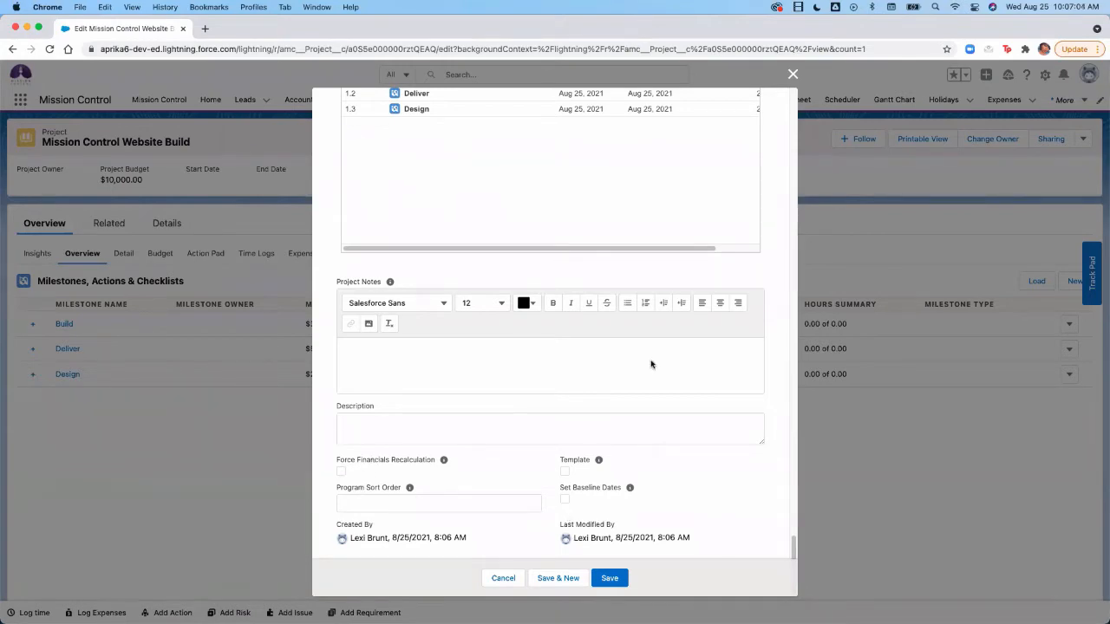
{"action": "scroll", "coordinate": [651, 364], "scroll_direction": "up", "scroll_amount": 2}
{"action": "scroll", "coordinate": [663, 372], "scroll_direction": "down", "scroll_amount": 20}
{"action": "scroll", "coordinate": [664, 384], "scroll_direction": "up", "scroll_amount": 10}
{"action": "scroll", "coordinate": [662, 378], "scroll_direction": "up", "scroll_amount": 10}
{"action": "left_click", "coordinate": [459, 228]}
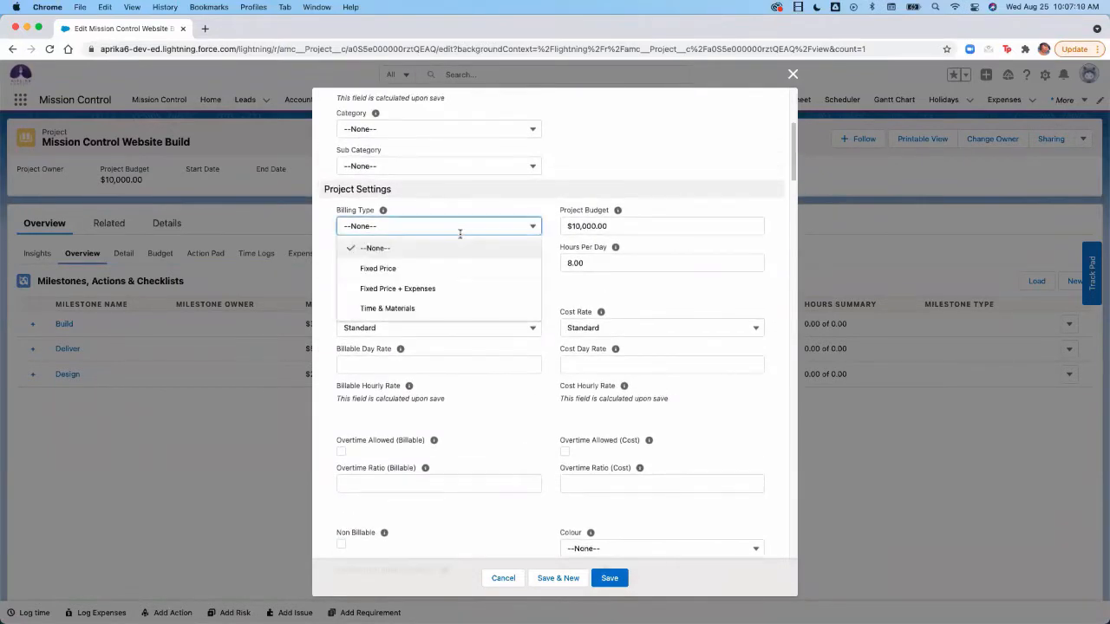
{"action": "left_click", "coordinate": [464, 268]}
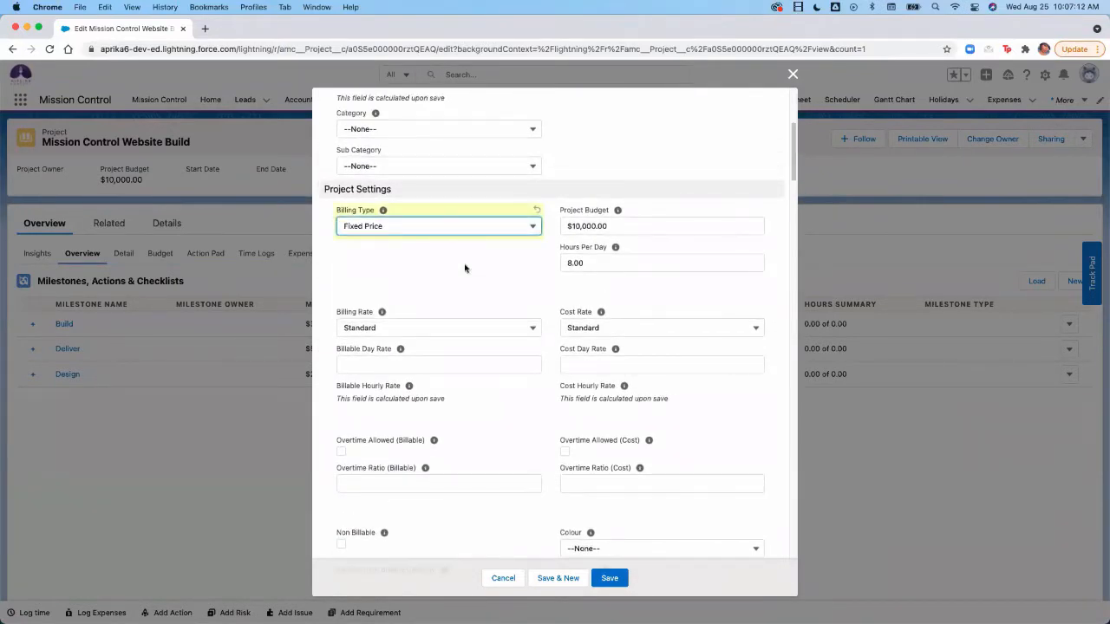
Set the project's billable day rate to $1,200 and its cost day rate to $800.
{"action": "left_click", "coordinate": [432, 365]}
{"action": "type", "text": "1200"}
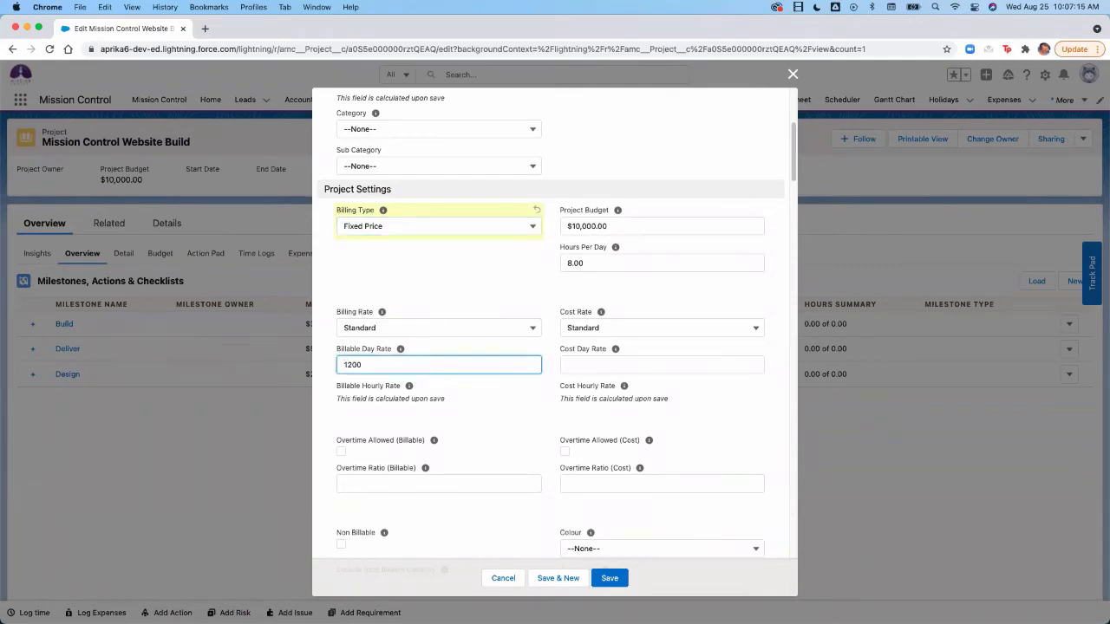
{"action": "left_click", "coordinate": [622, 359]}
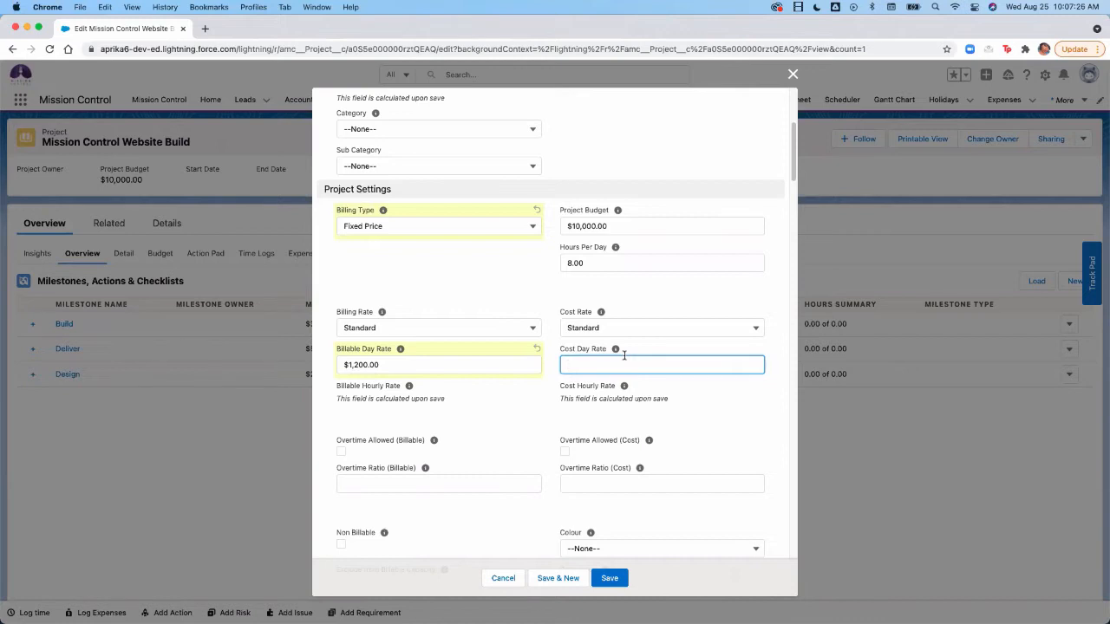
{"action": "type", "text": "800"}
{"action": "left_click", "coordinate": [493, 392]}
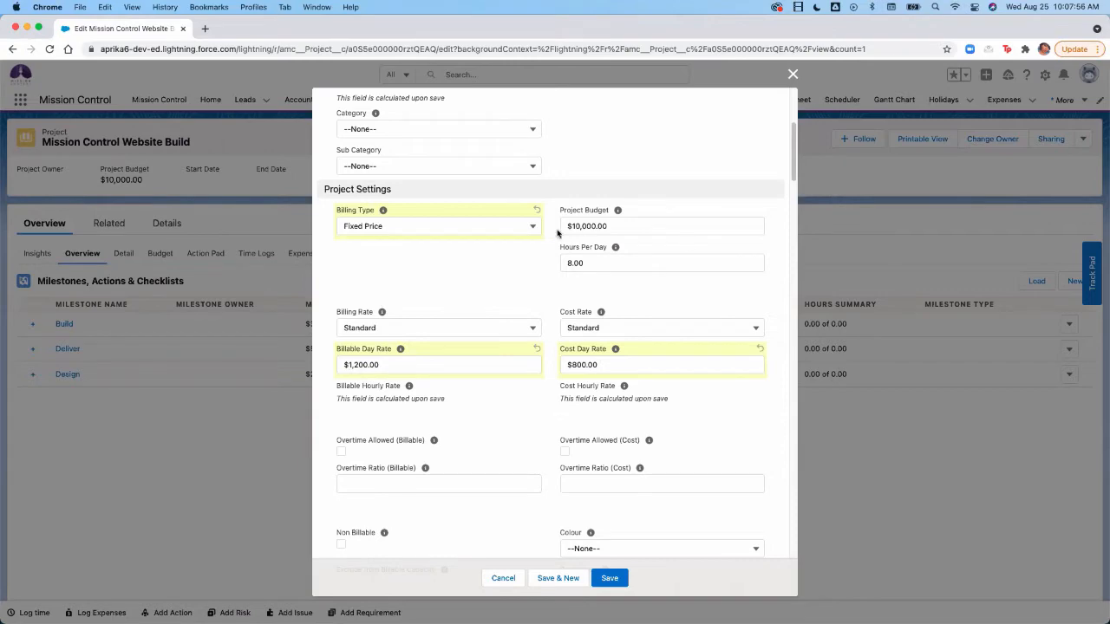
Set the project's billing cycle to Milestone and payment terms to 14, and save the project.
{"action": "scroll", "coordinate": [664, 443], "scroll_direction": "down", "scroll_amount": 5}
{"action": "scroll", "coordinate": [667, 456], "scroll_direction": "down", "scroll_amount": 6}
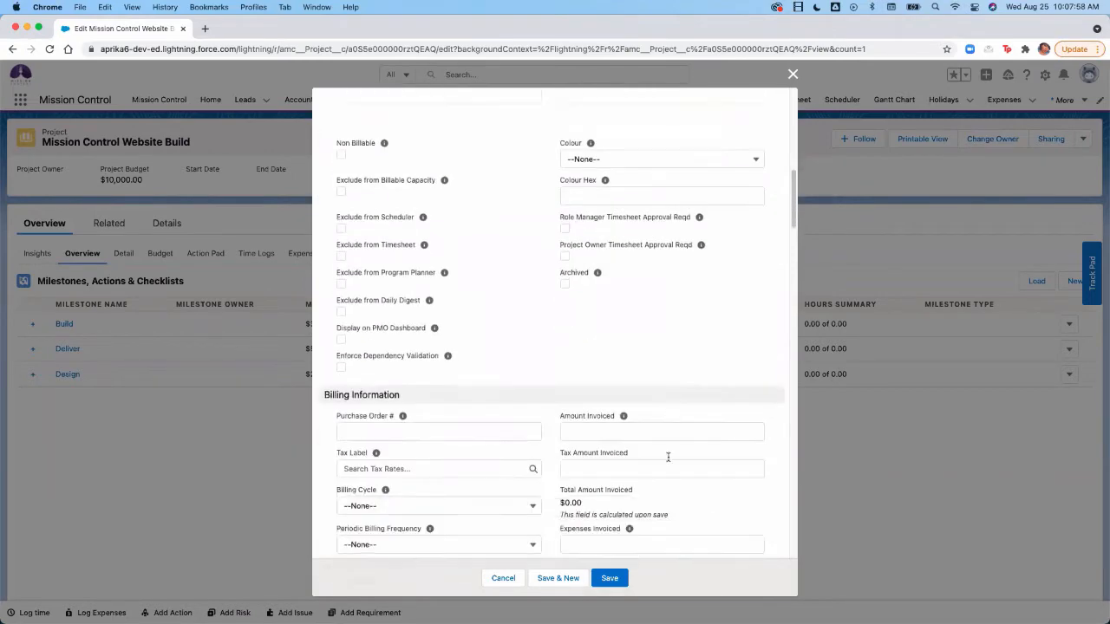
{"action": "scroll", "coordinate": [673, 468], "scroll_direction": "down", "scroll_amount": 2}
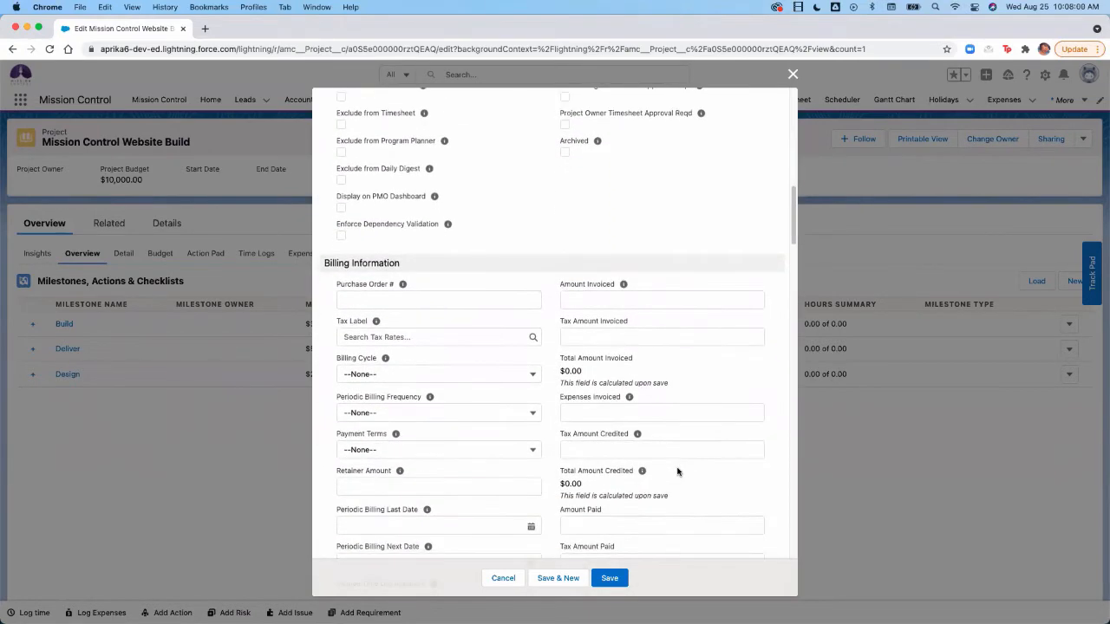
{"action": "left_click", "coordinate": [484, 334]}
{"action": "left_click", "coordinate": [452, 395]}
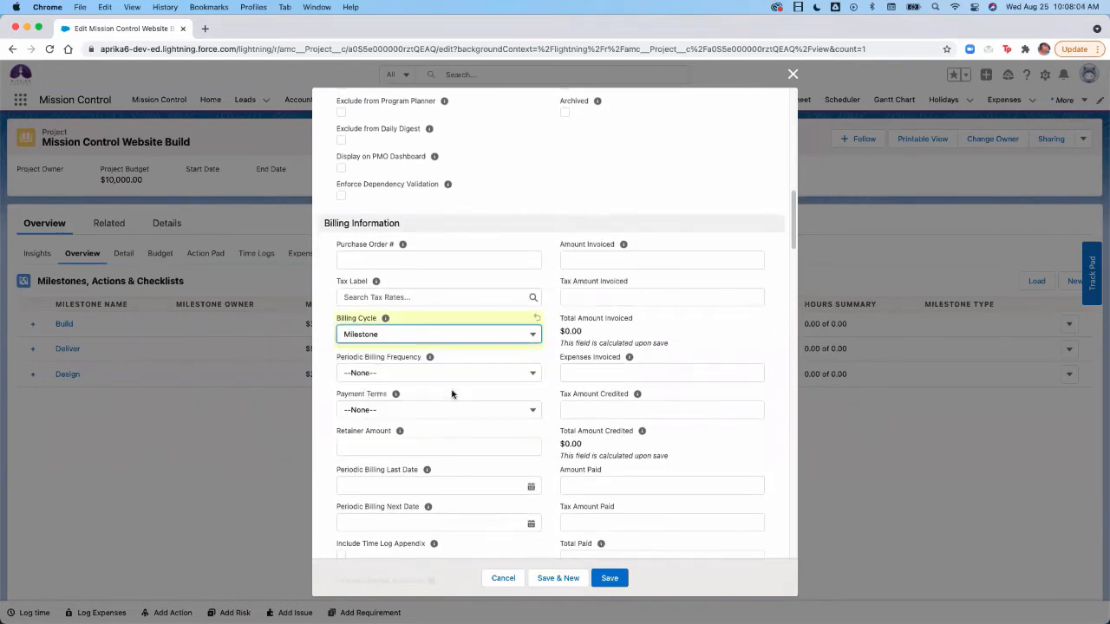
{"action": "left_click", "coordinate": [446, 405]}
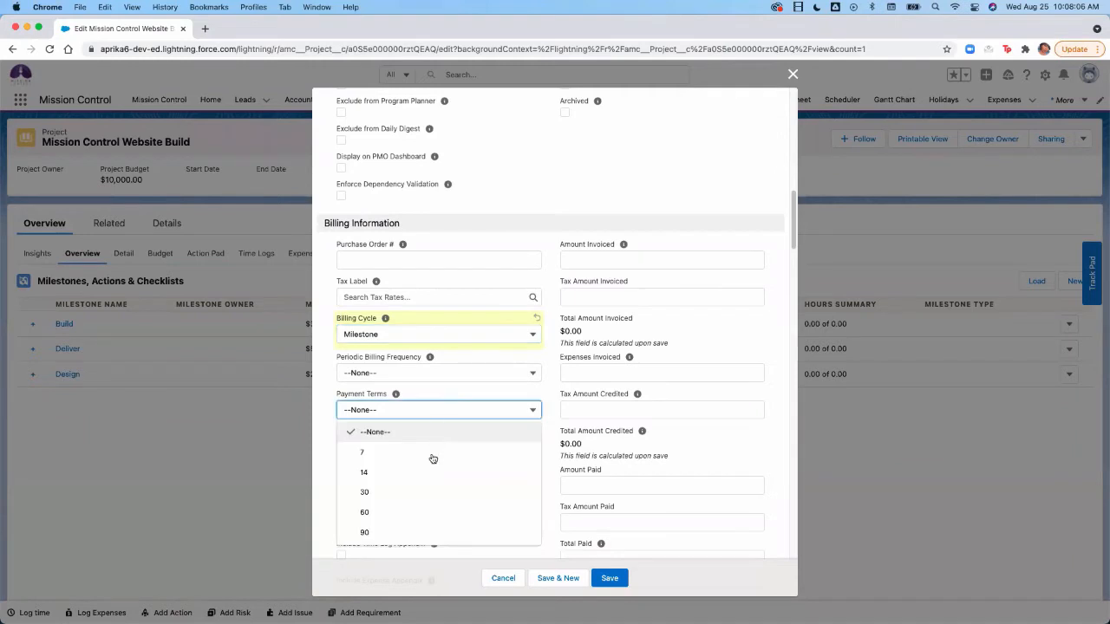
{"action": "left_click", "coordinate": [435, 469]}
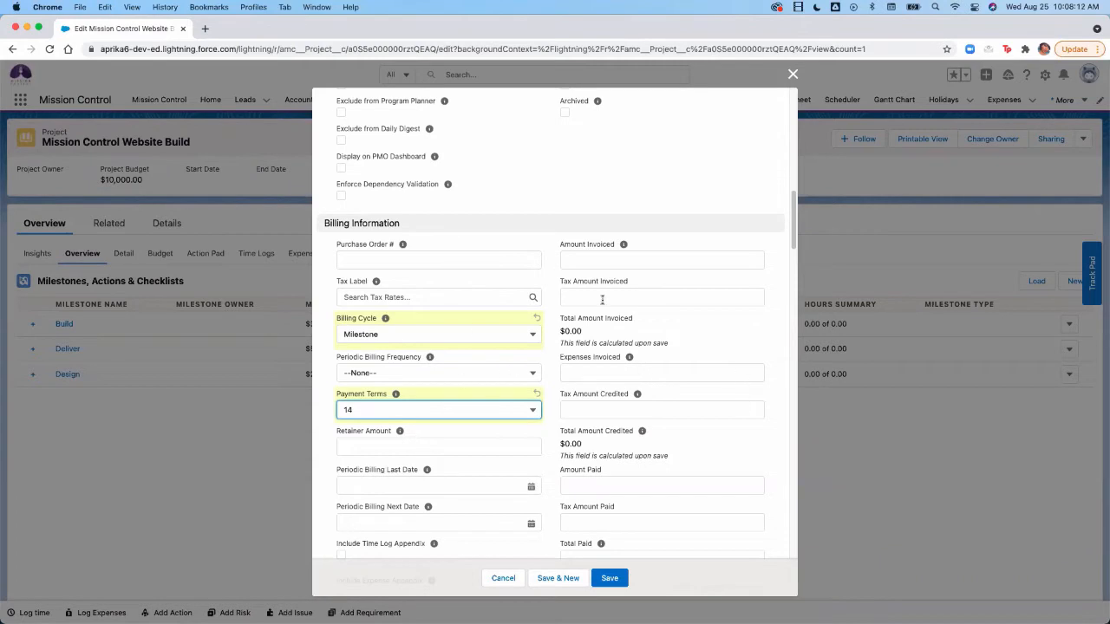
{"action": "scroll", "coordinate": [514, 426], "scroll_direction": "down", "scroll_amount": 5}
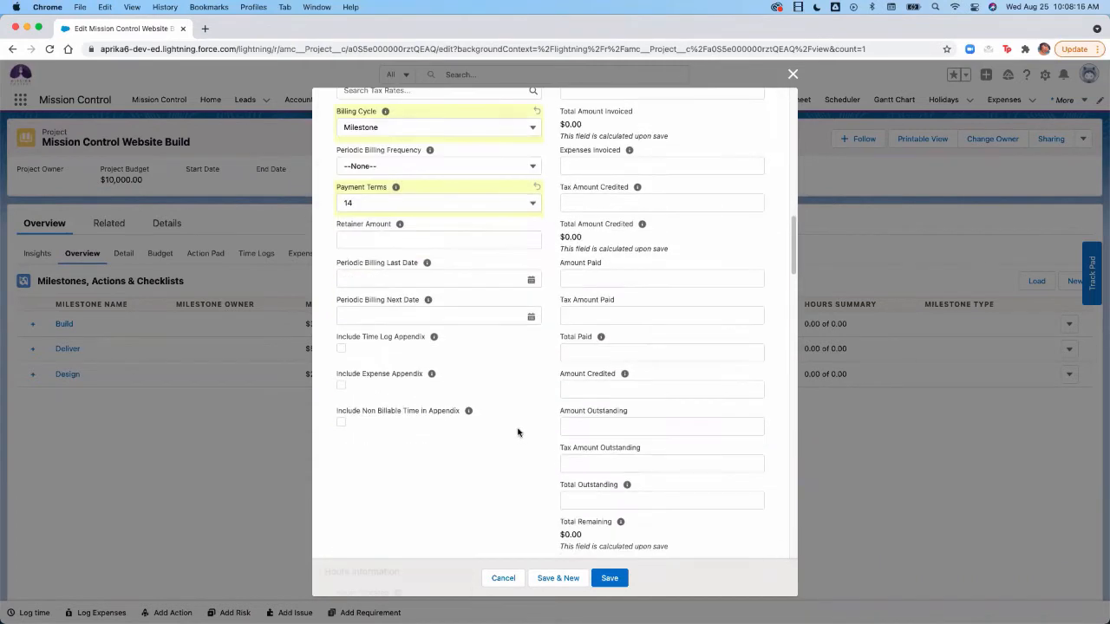
{"action": "left_click", "coordinate": [621, 585]}
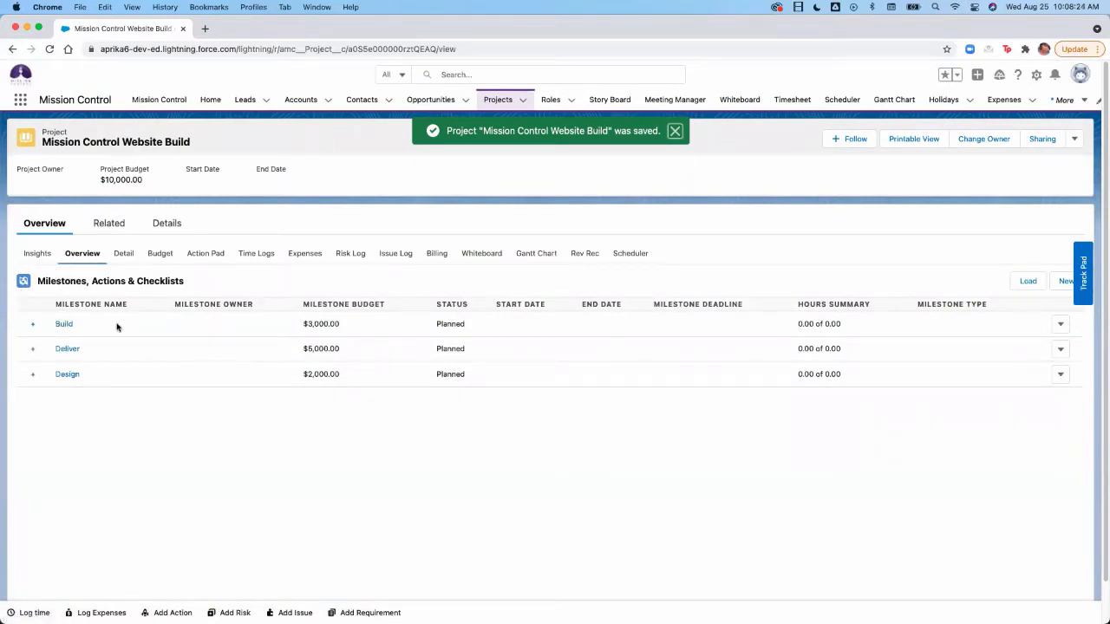
Open the Design milestone for editing and assign the first listed consultant as its milestone owner.
{"action": "left_click", "coordinate": [1059, 380]}
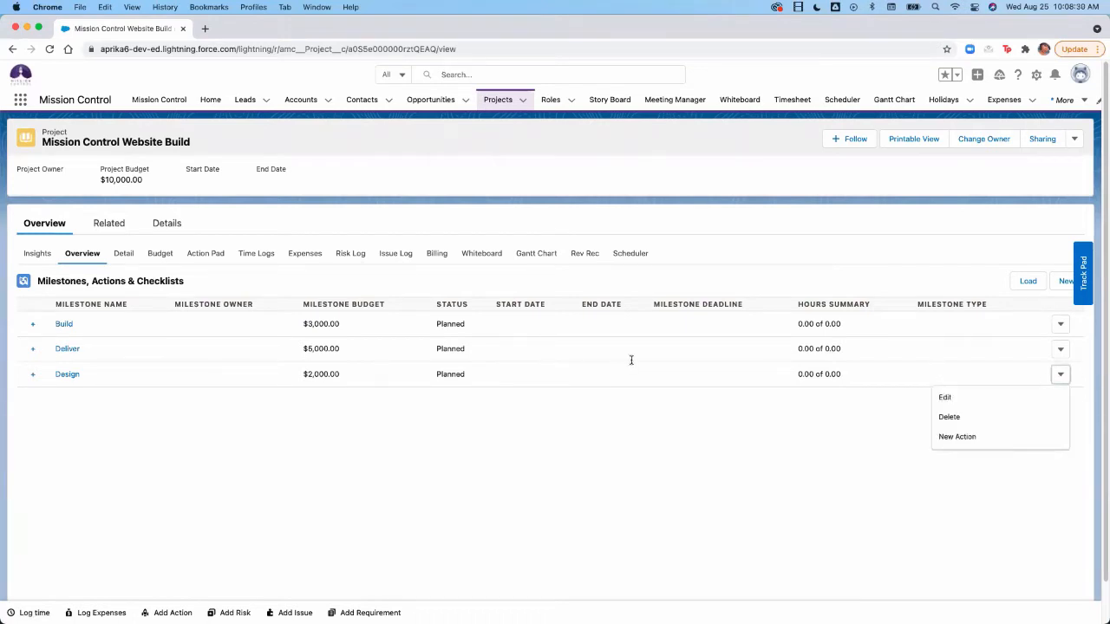
{"action": "left_click", "coordinate": [945, 398]}
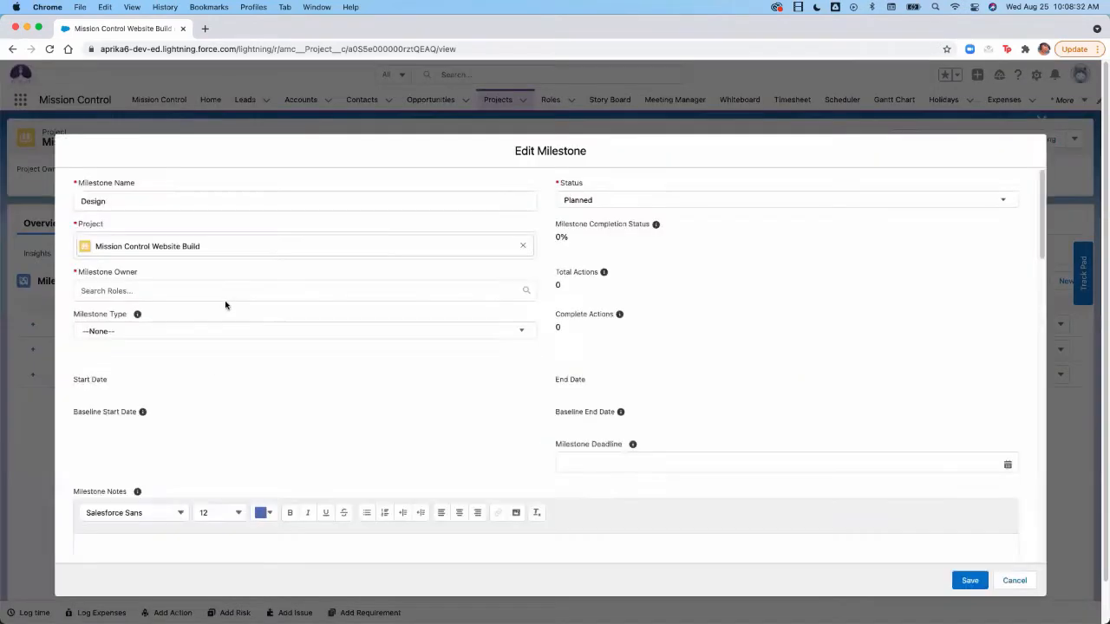
{"action": "left_click", "coordinate": [213, 288]}
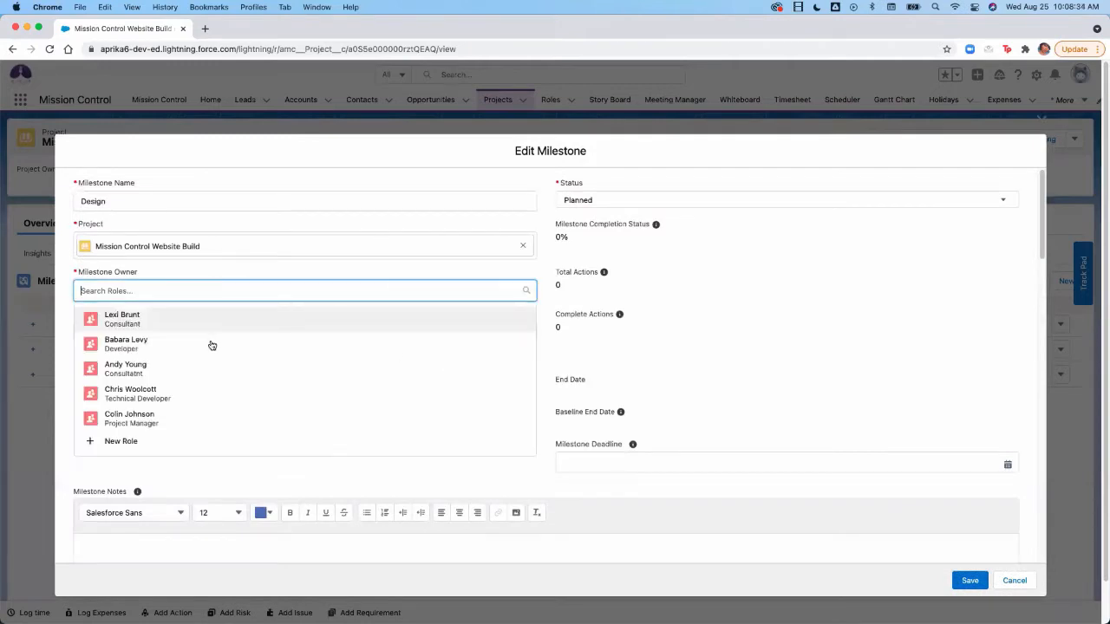
{"action": "left_click", "coordinate": [210, 317]}
Examine the Design milestone's settings, hours, costs and financial information, including its milestone budget.
{"action": "scroll", "coordinate": [480, 426], "scroll_direction": "down", "scroll_amount": 1}
{"action": "scroll", "coordinate": [481, 430], "scroll_direction": "down", "scroll_amount": 3}
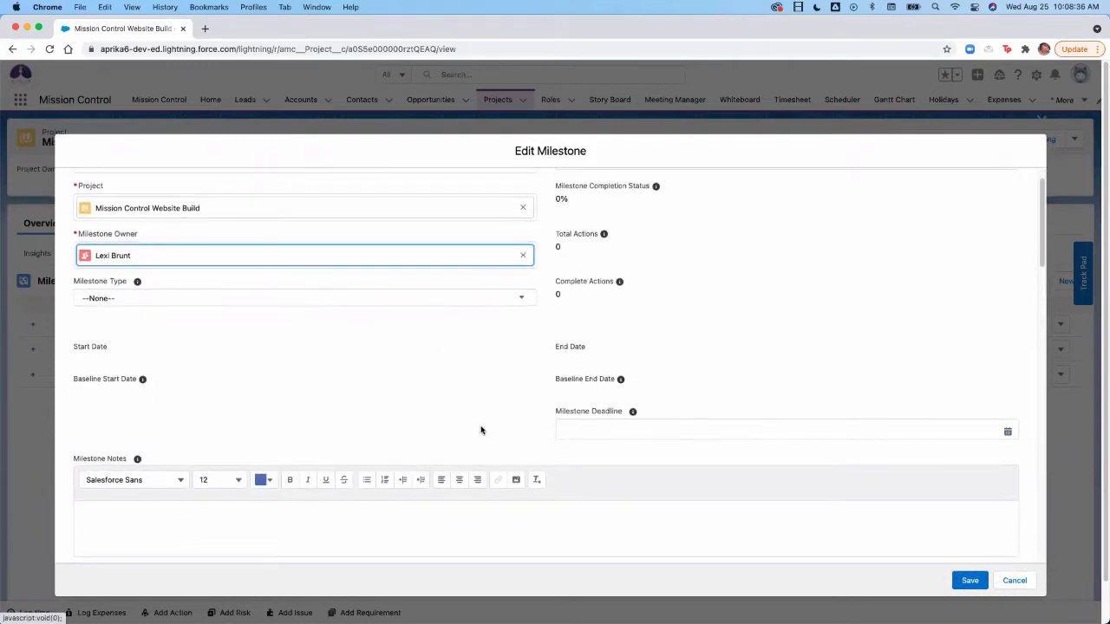
{"action": "scroll", "coordinate": [486, 427], "scroll_direction": "down", "scroll_amount": 7}
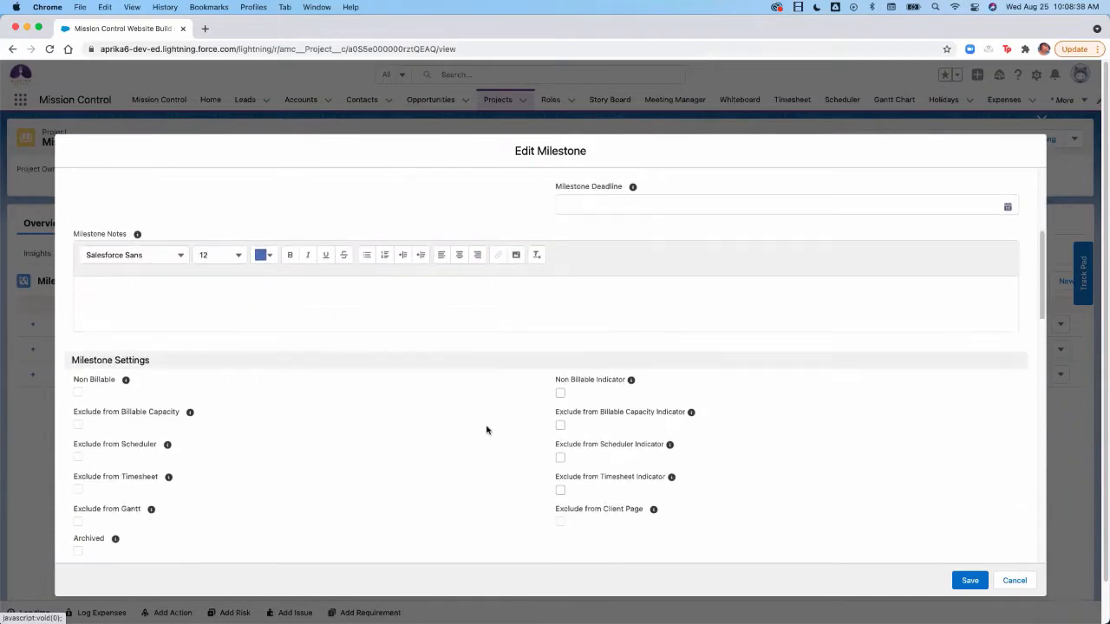
{"action": "scroll", "coordinate": [490, 438], "scroll_direction": "down", "scroll_amount": 4}
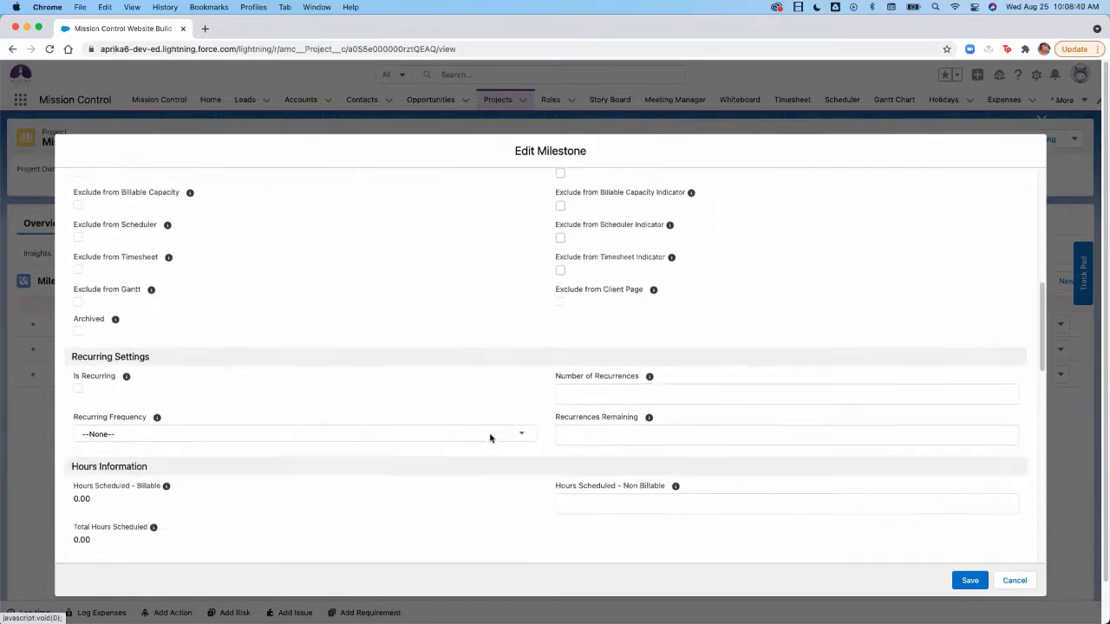
{"action": "scroll", "coordinate": [505, 449], "scroll_direction": "down", "scroll_amount": 5}
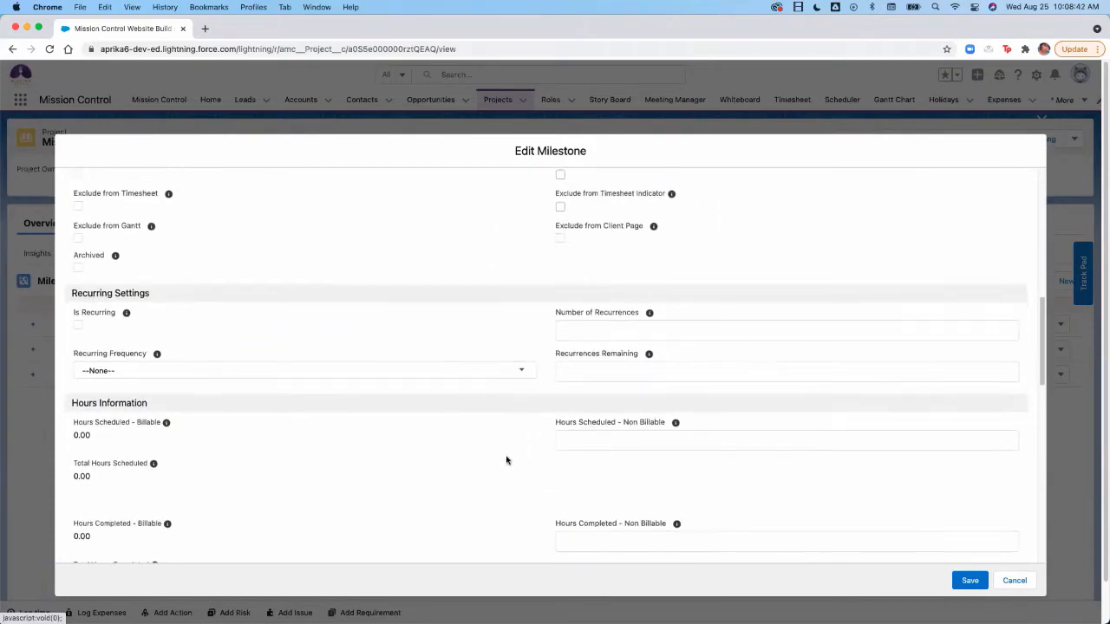
{"action": "scroll", "coordinate": [503, 462], "scroll_direction": "down", "scroll_amount": 9}
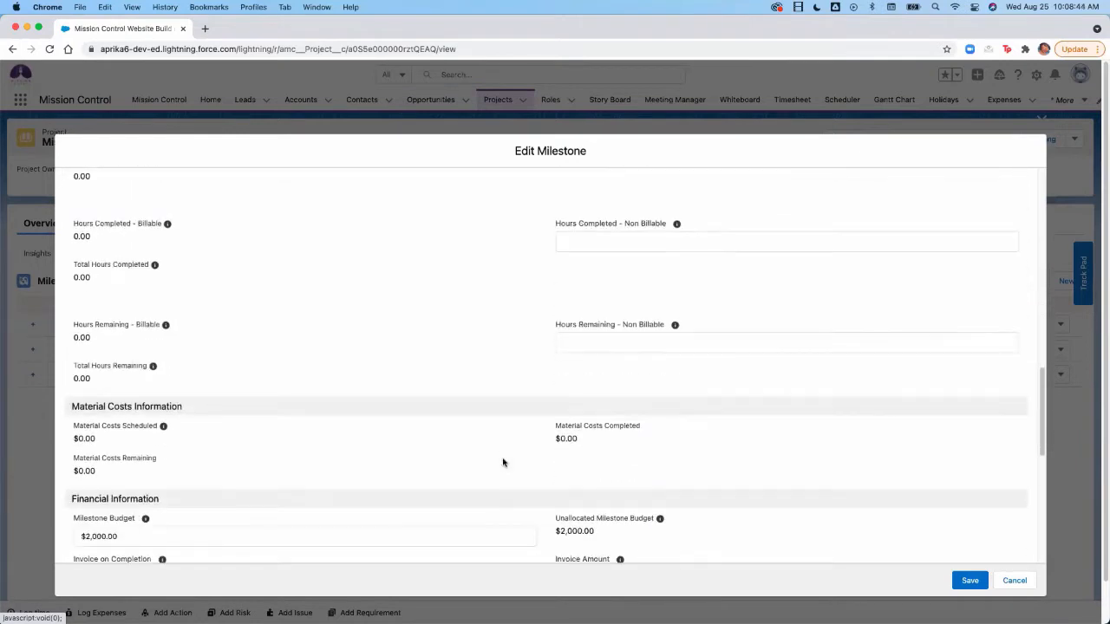
{"action": "scroll", "coordinate": [500, 460], "scroll_direction": "down", "scroll_amount": 2}
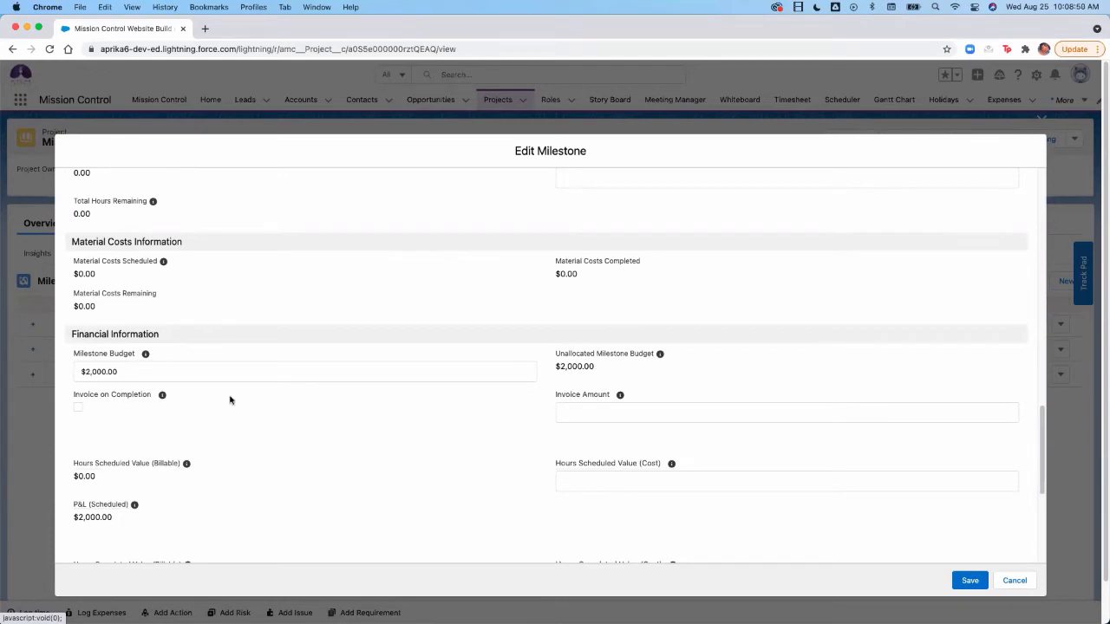
{"action": "left_click", "coordinate": [78, 371]}
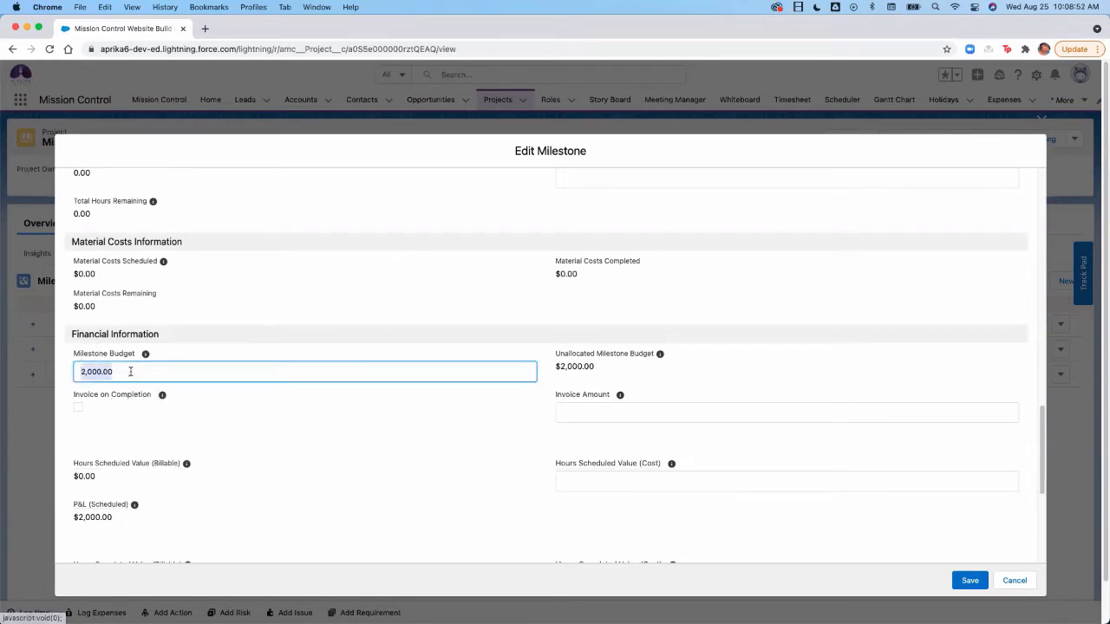
{"action": "left_click", "coordinate": [388, 429]}
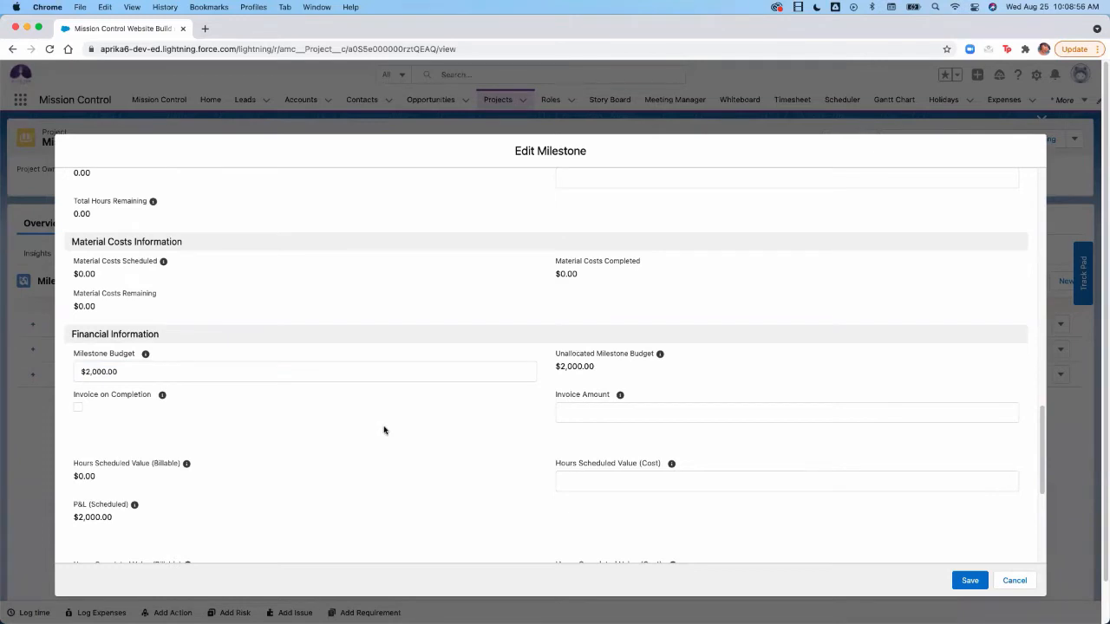
{"action": "left_click", "coordinate": [159, 372]}
{"action": "triple_click", "coordinate": [153, 379]}
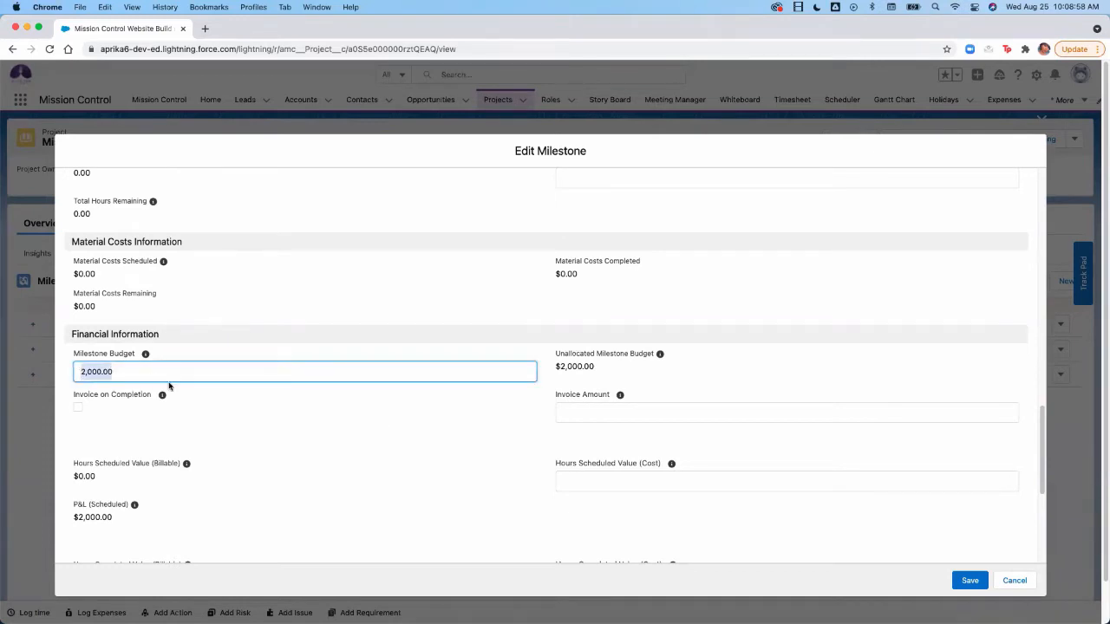
{"action": "left_click", "coordinate": [287, 416]}
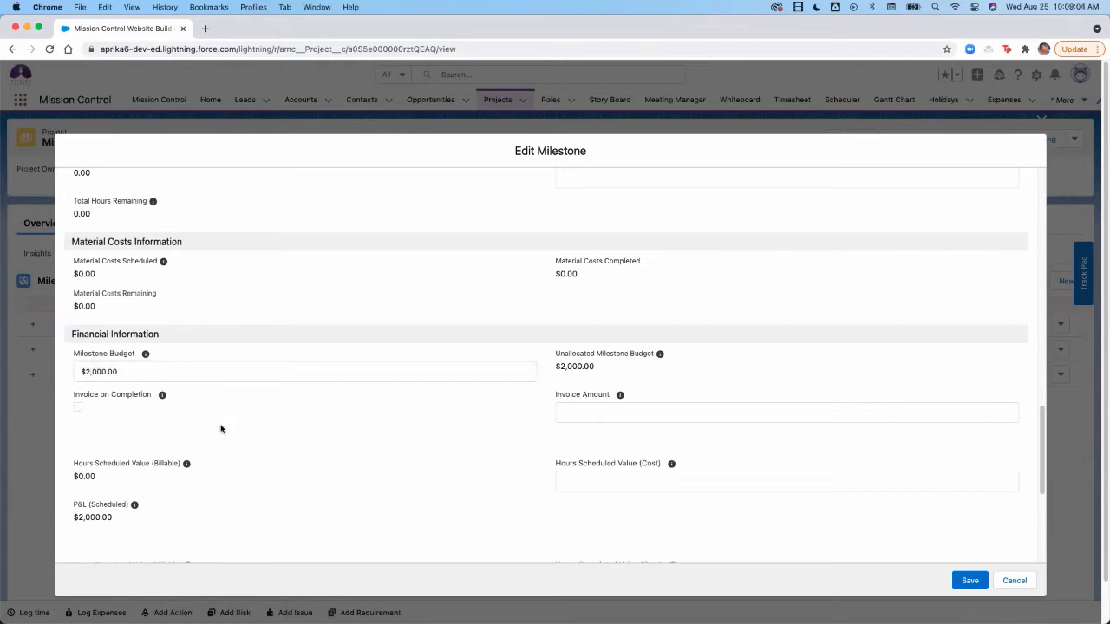
Enable Invoice on Completion for the Design milestone and set its invoice amount to $5,000.
{"action": "left_click", "coordinate": [78, 406]}
{"action": "left_click", "coordinate": [630, 412]}
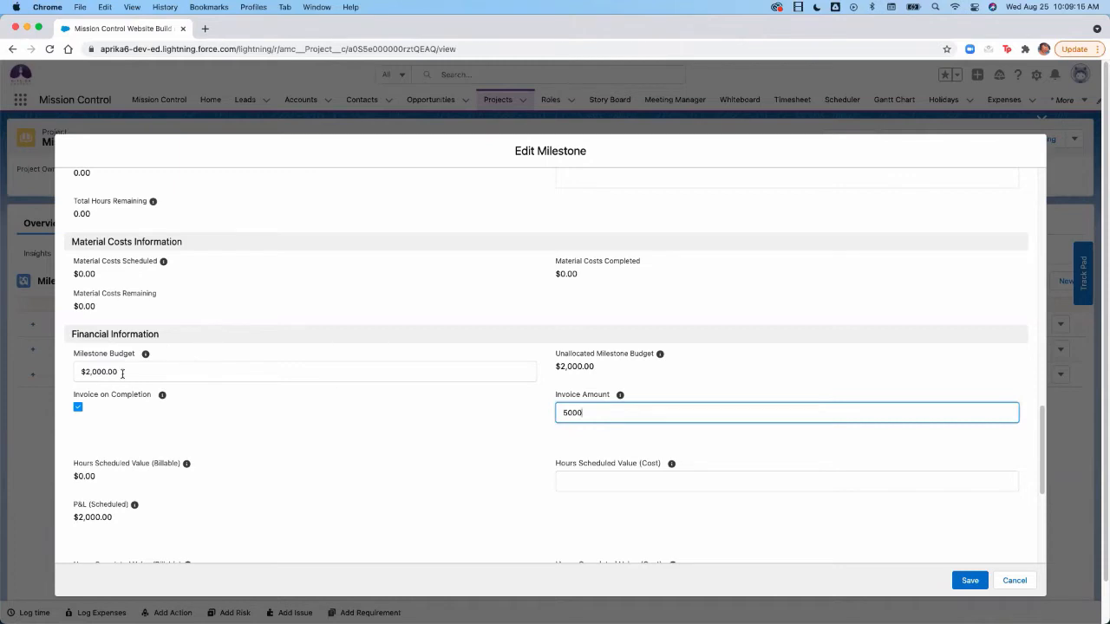
{"action": "left_click", "coordinate": [581, 449]}
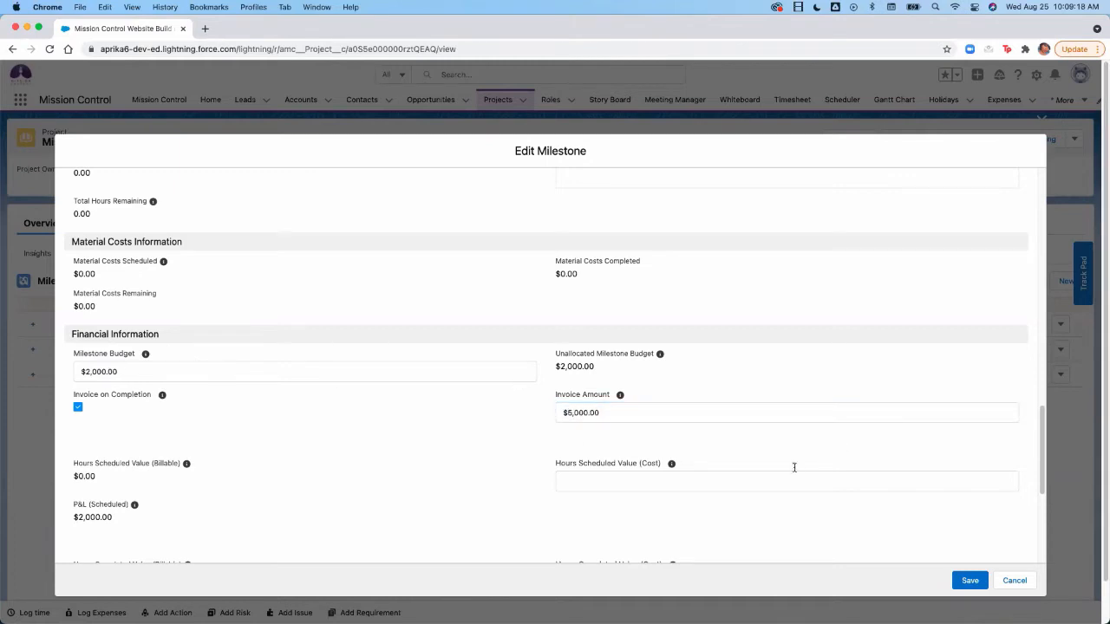
Set the Design milestone's sort order to 1 and save the milestone.
{"action": "scroll", "coordinate": [611, 496], "scroll_direction": "down", "scroll_amount": 5}
{"action": "left_click", "coordinate": [401, 498]}
{"action": "type", "text": "1"}
{"action": "left_click", "coordinate": [939, 507]}
{"action": "left_click", "coordinate": [969, 580]}
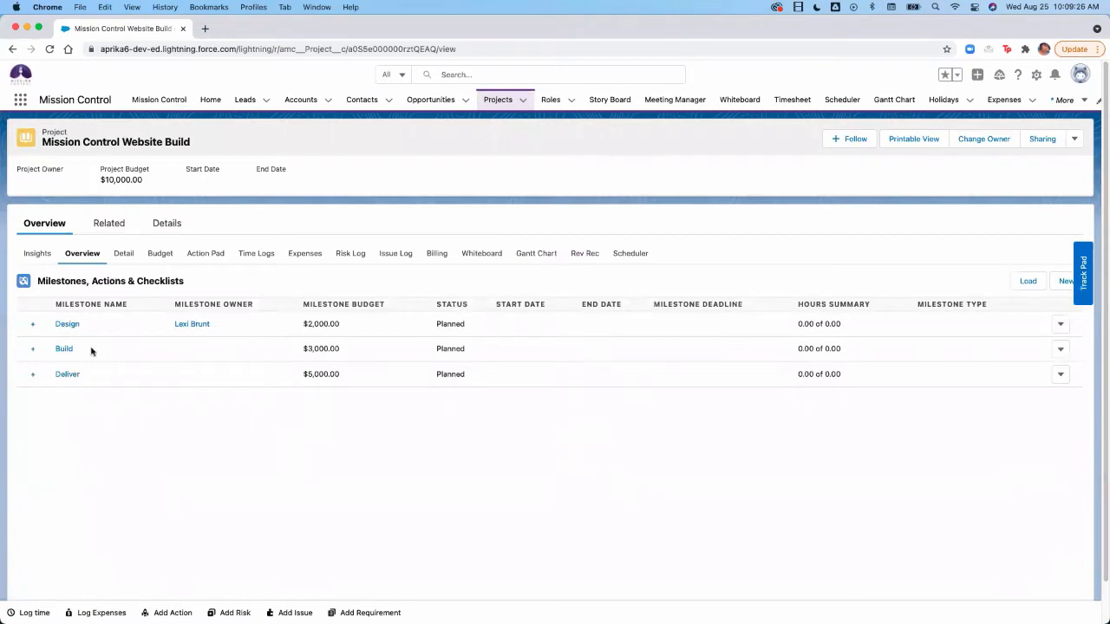
Open the Build milestone for editing and assign the first listed consultant as its milestone owner.
{"action": "left_click", "coordinate": [1058, 347]}
{"action": "left_click", "coordinate": [968, 371]}
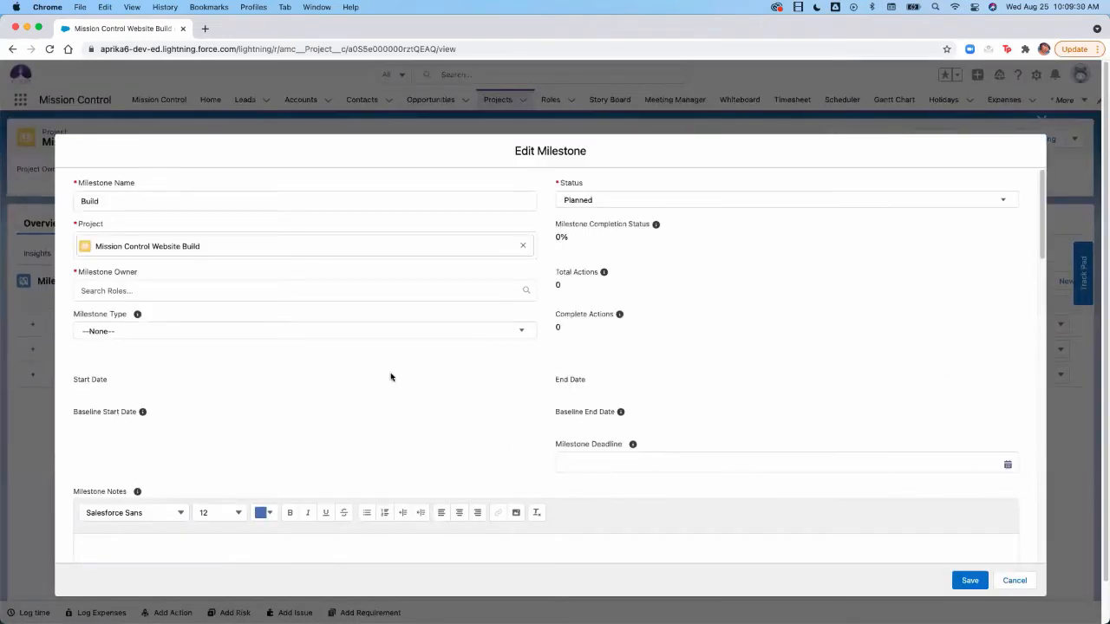
{"action": "left_click", "coordinate": [331, 293]}
{"action": "left_click", "coordinate": [347, 317]}
Set the Build milestone's sort order to 2 and save the milestone.
{"action": "scroll", "coordinate": [389, 413], "scroll_direction": "down", "scroll_amount": 15}
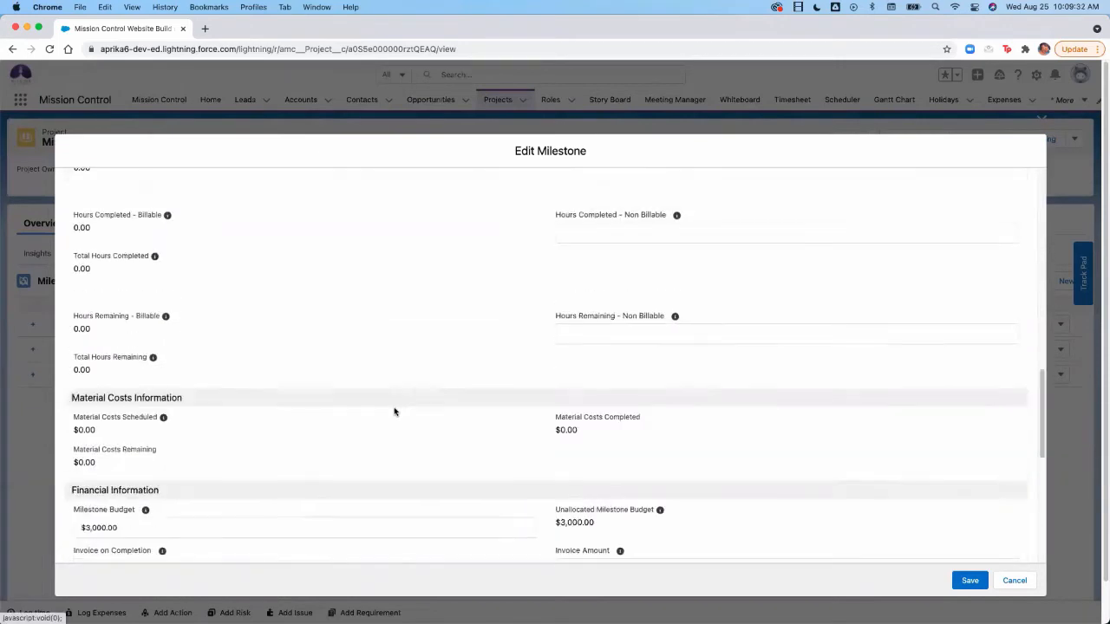
{"action": "left_click", "coordinate": [240, 498]}
{"action": "type", "text": "2"}
{"action": "left_click", "coordinate": [969, 580]}
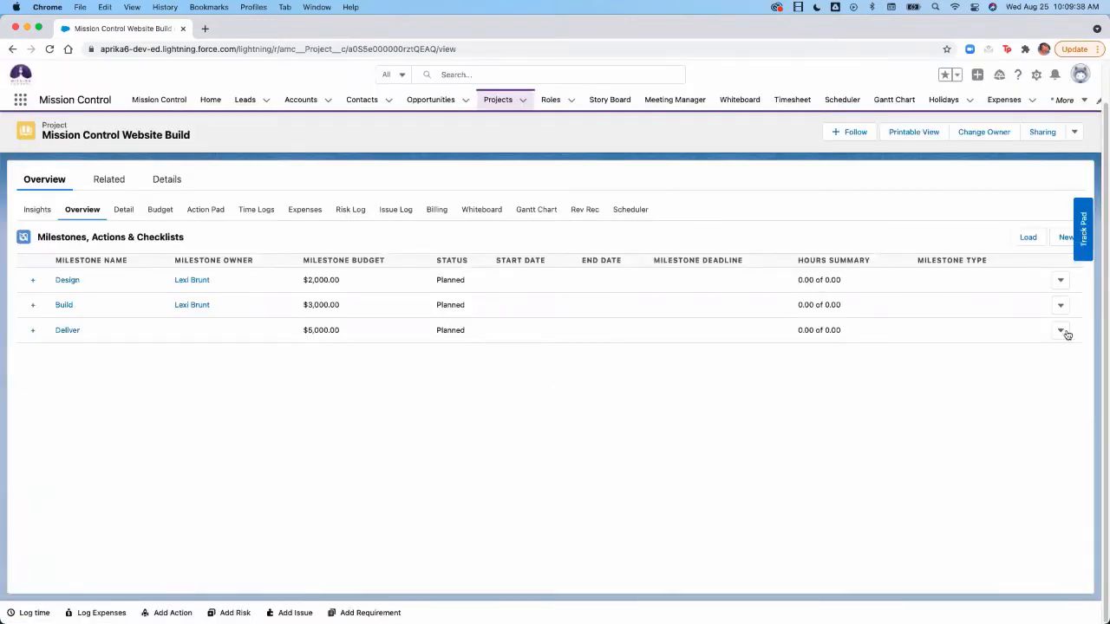
Open the Deliver milestone for editing and assign the first listed consultant as its milestone owner.
{"action": "left_click", "coordinate": [1060, 331]}
{"action": "left_click", "coordinate": [956, 355]}
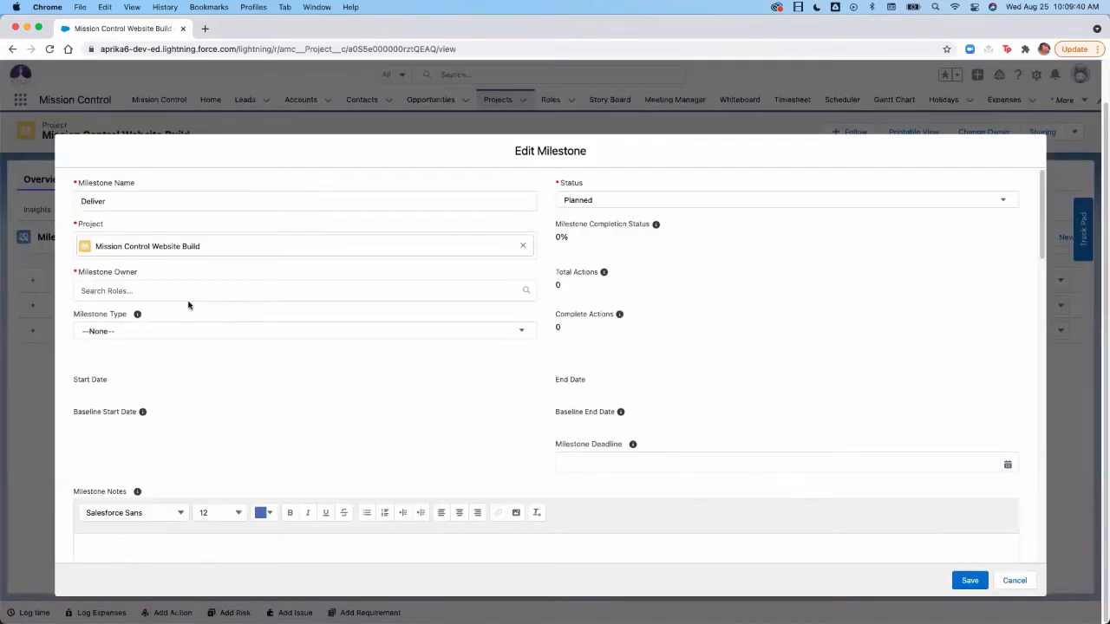
{"action": "left_click", "coordinate": [153, 291]}
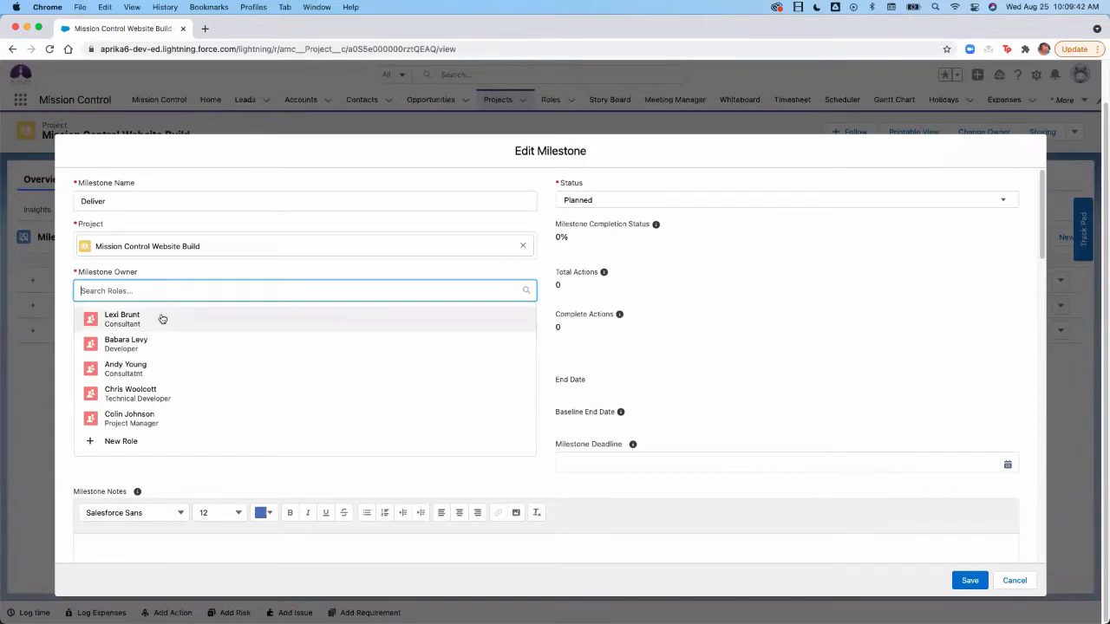
{"action": "left_click", "coordinate": [161, 316]}
Check the Deliver milestone's budget and enable Invoice on Completion for it.
{"action": "scroll", "coordinate": [745, 368], "scroll_direction": "down", "scroll_amount": 10}
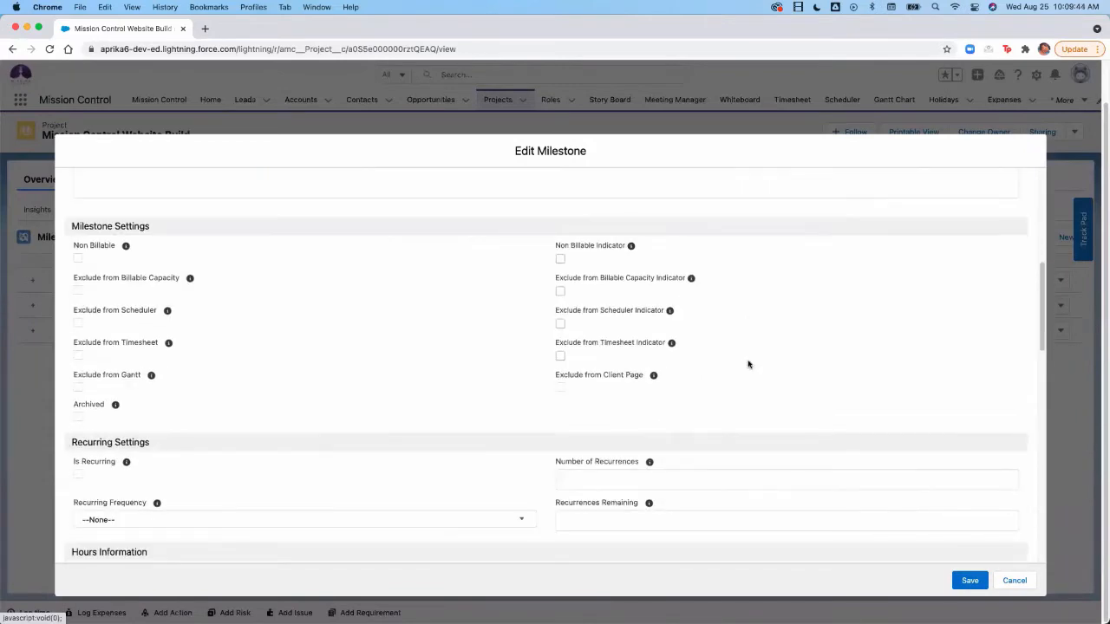
{"action": "scroll", "coordinate": [748, 361], "scroll_direction": "down", "scroll_amount": 5}
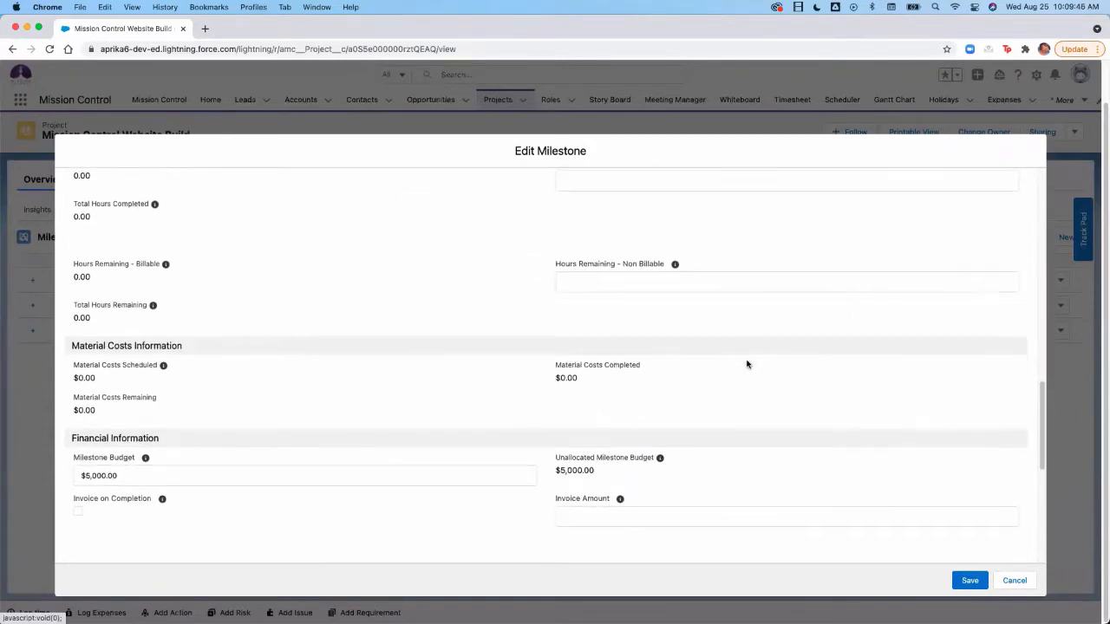
{"action": "scroll", "coordinate": [752, 361], "scroll_direction": "down", "scroll_amount": 5}
{"action": "double_click", "coordinate": [127, 186]}
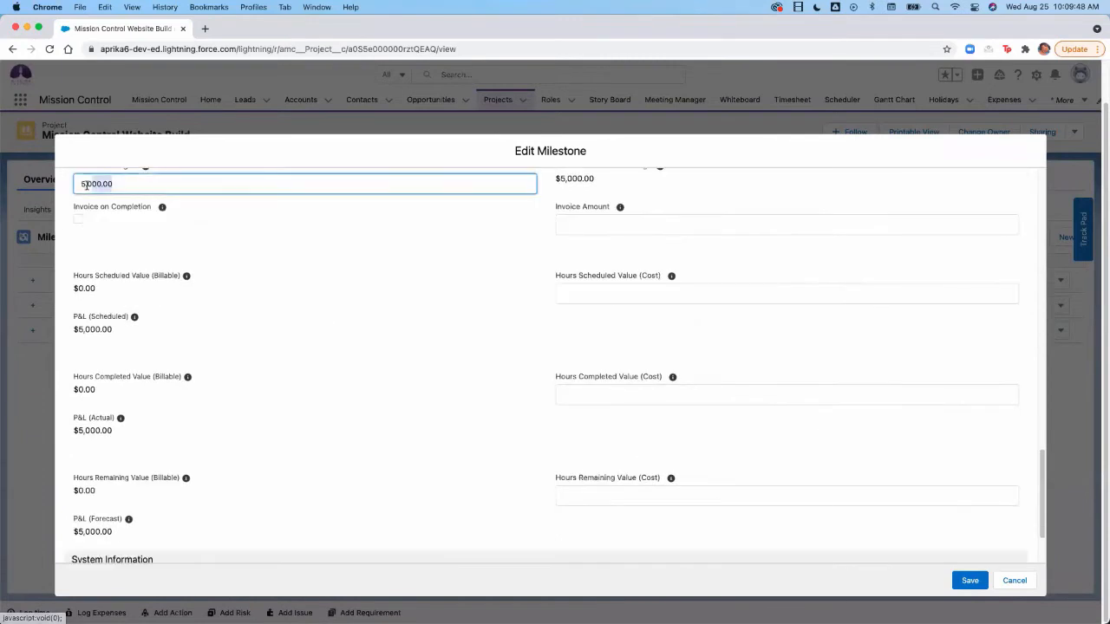
{"action": "scroll", "coordinate": [411, 264], "scroll_direction": "up", "scroll_amount": 1}
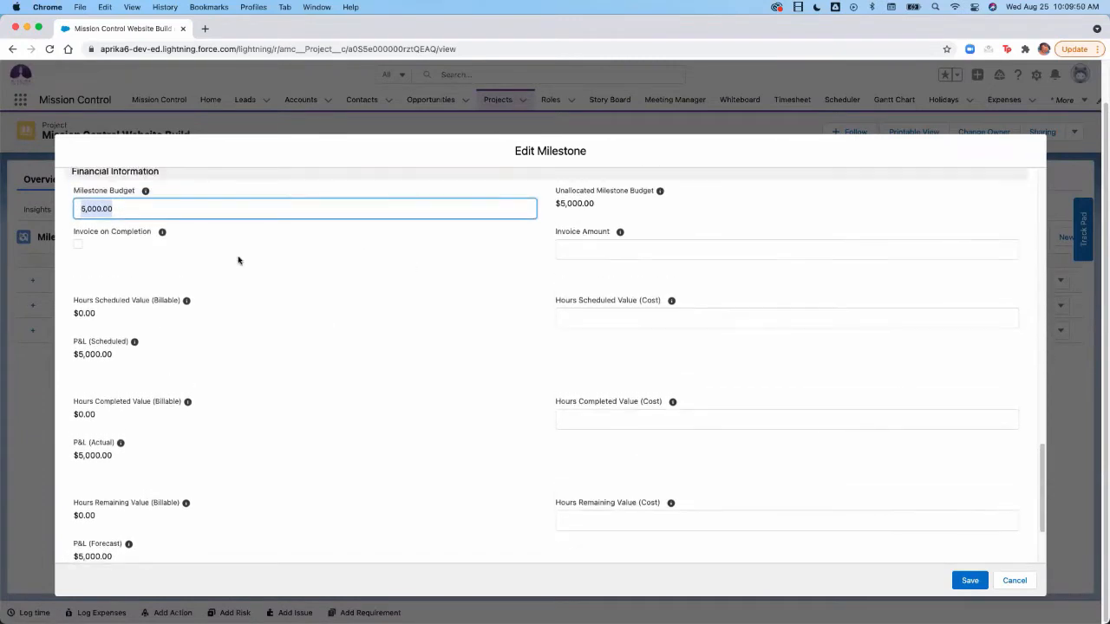
{"action": "left_click", "coordinate": [78, 243]}
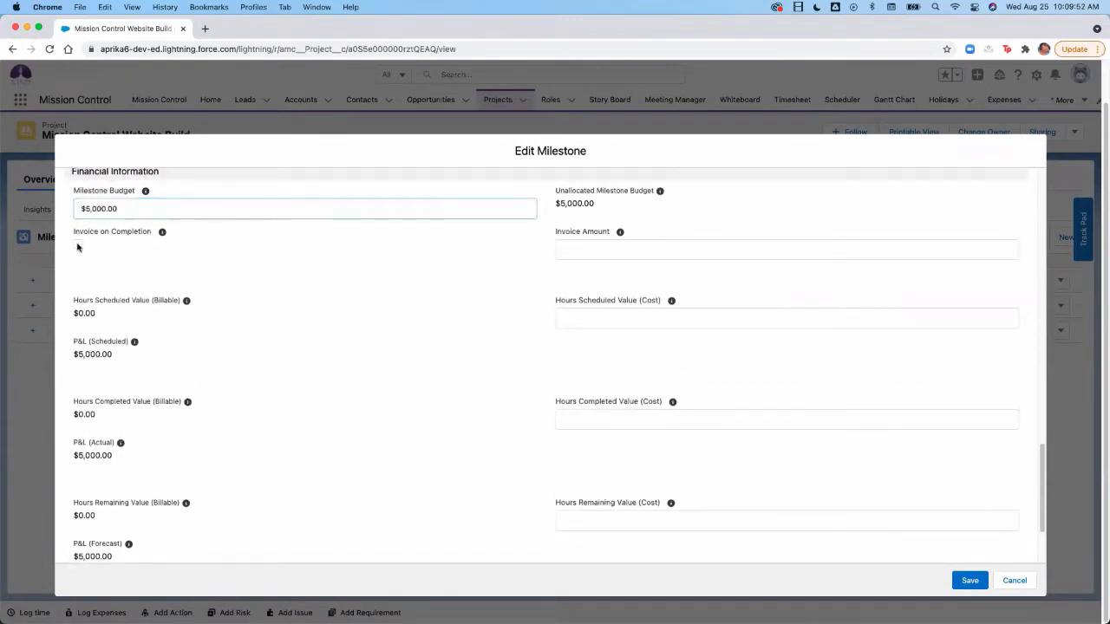
{"action": "scroll", "coordinate": [451, 438], "scroll_direction": "down", "scroll_amount": 1}
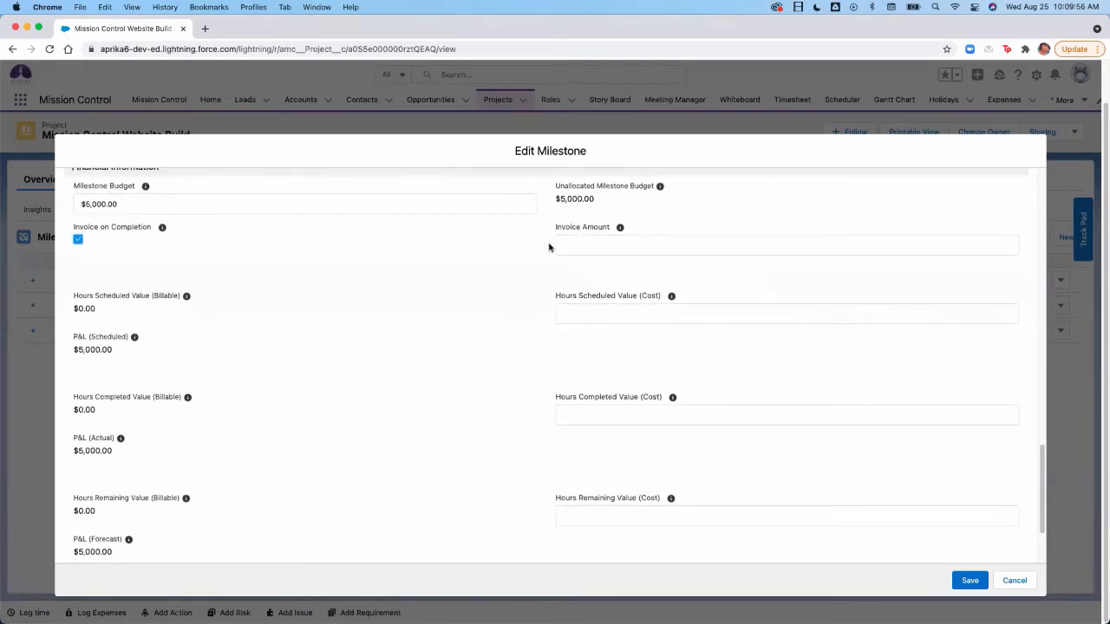
Set the Deliver milestone's sort order to 3 and save the milestone.
{"action": "scroll", "coordinate": [390, 381], "scroll_direction": "down", "scroll_amount": 5}
{"action": "left_click", "coordinate": [199, 506]}
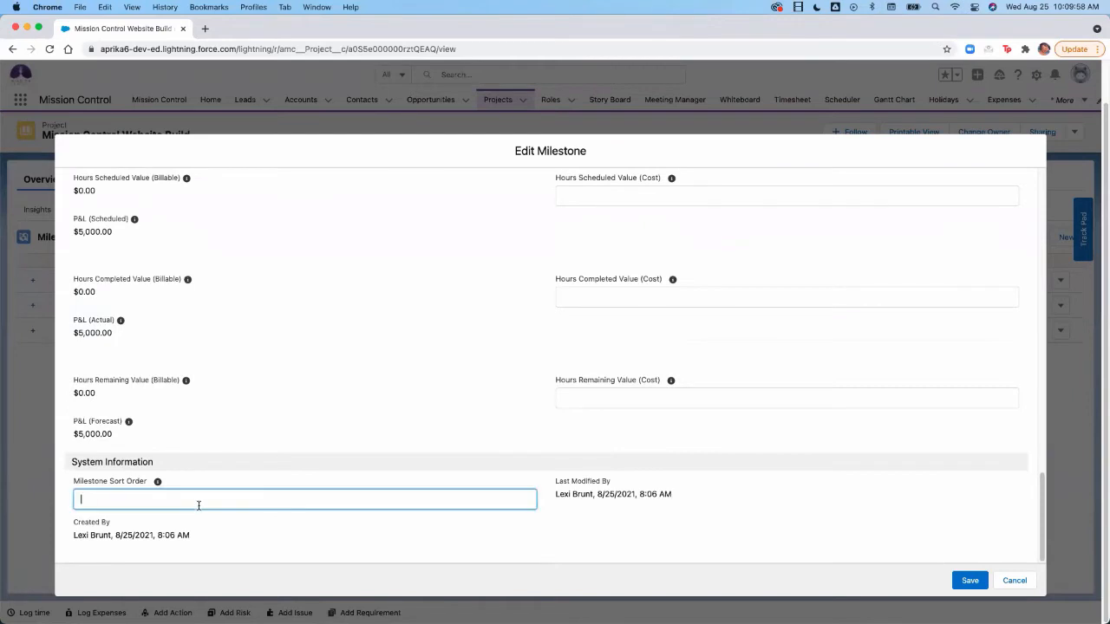
{"action": "type", "text": "3"}
{"action": "left_click", "coordinate": [954, 575]}
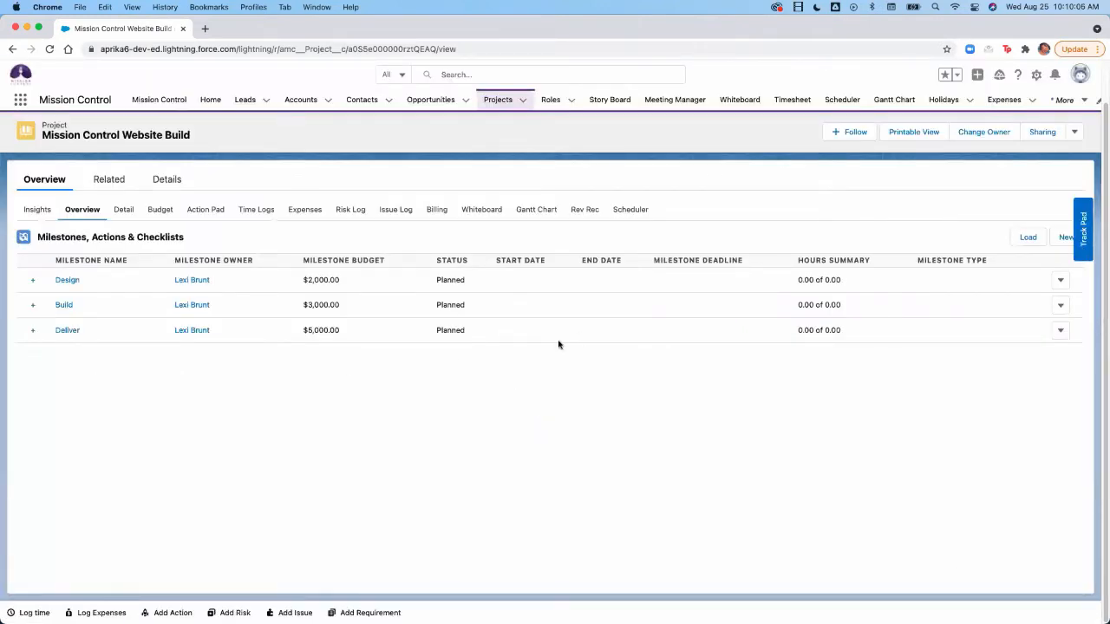
Open the Create Actions page for the Mission Control Website Build project.
{"action": "left_click", "coordinate": [1074, 134]}
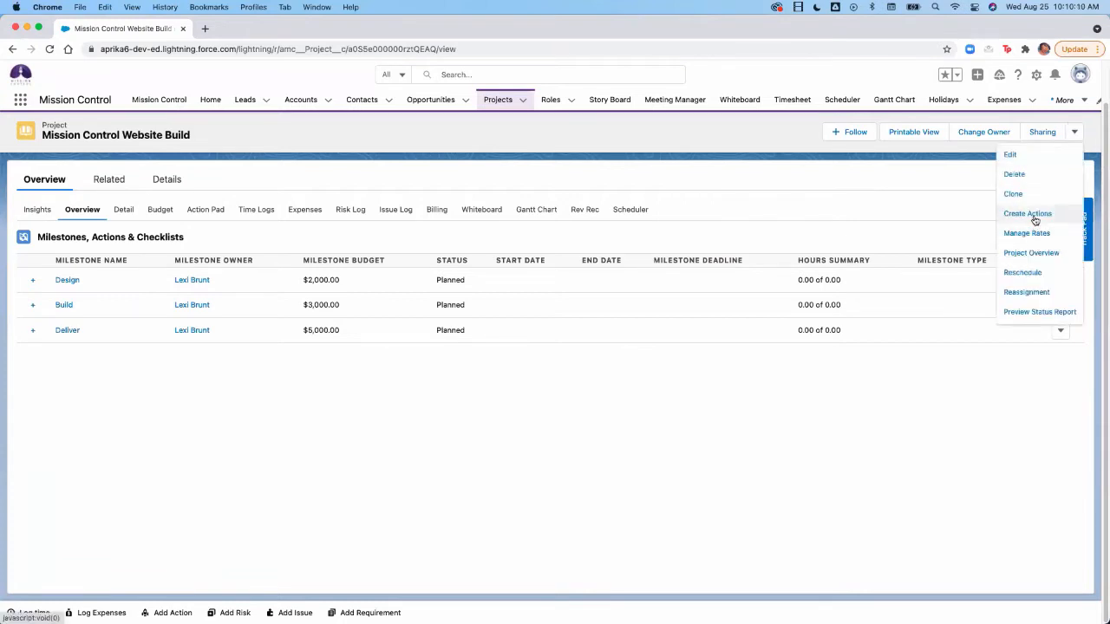
{"action": "left_click", "coordinate": [1029, 214]}
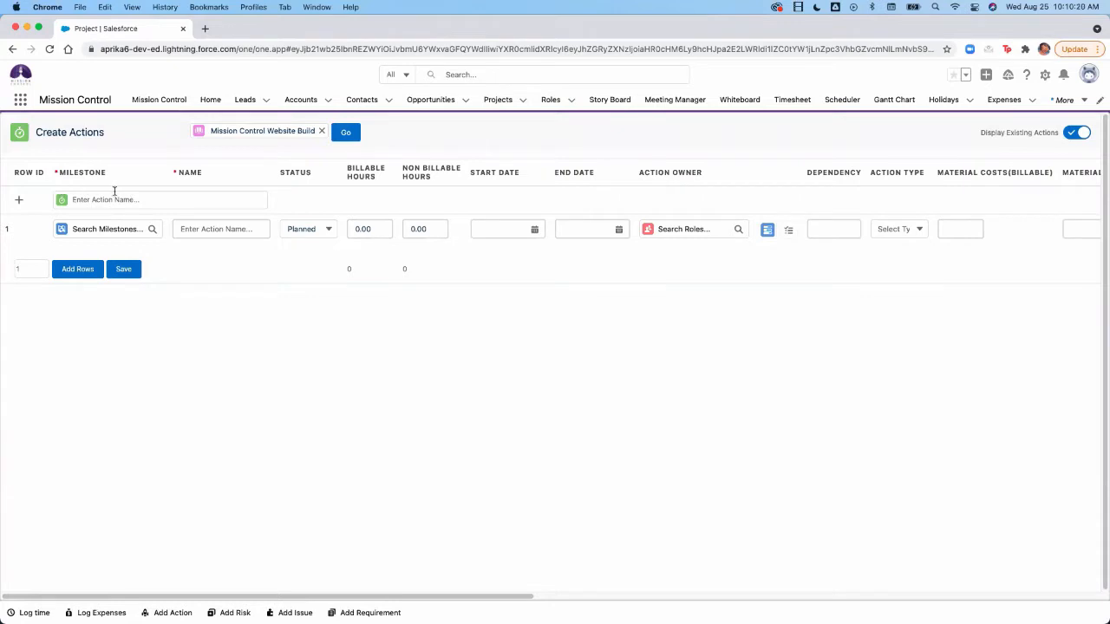
{"action": "left_click", "coordinate": [115, 199]}
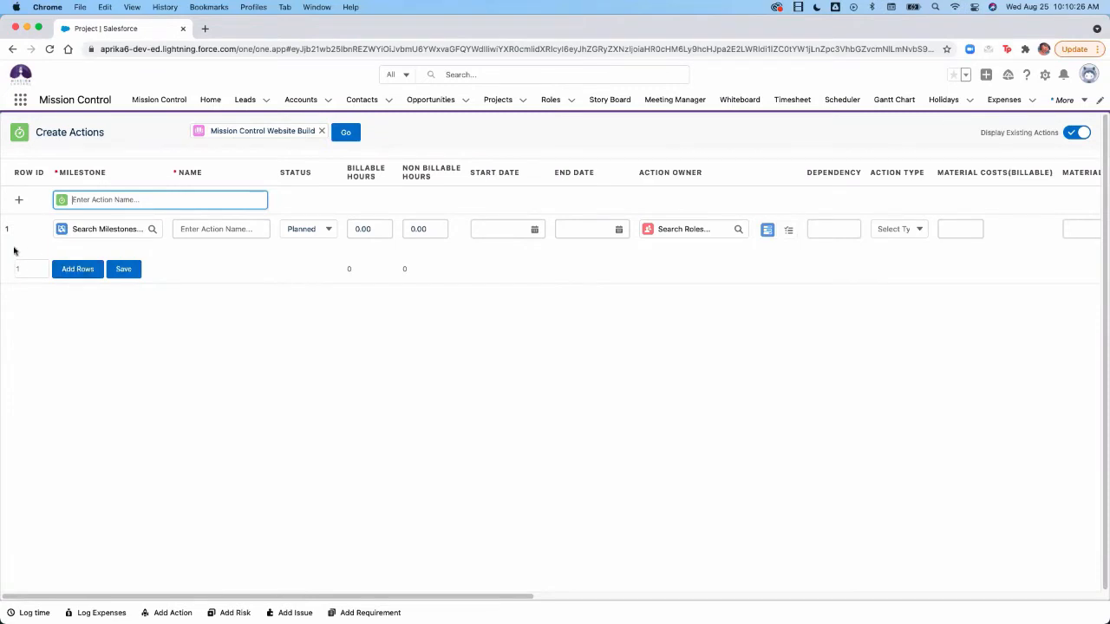
{"action": "left_click", "coordinate": [89, 228]}
{"action": "left_click", "coordinate": [224, 233]}
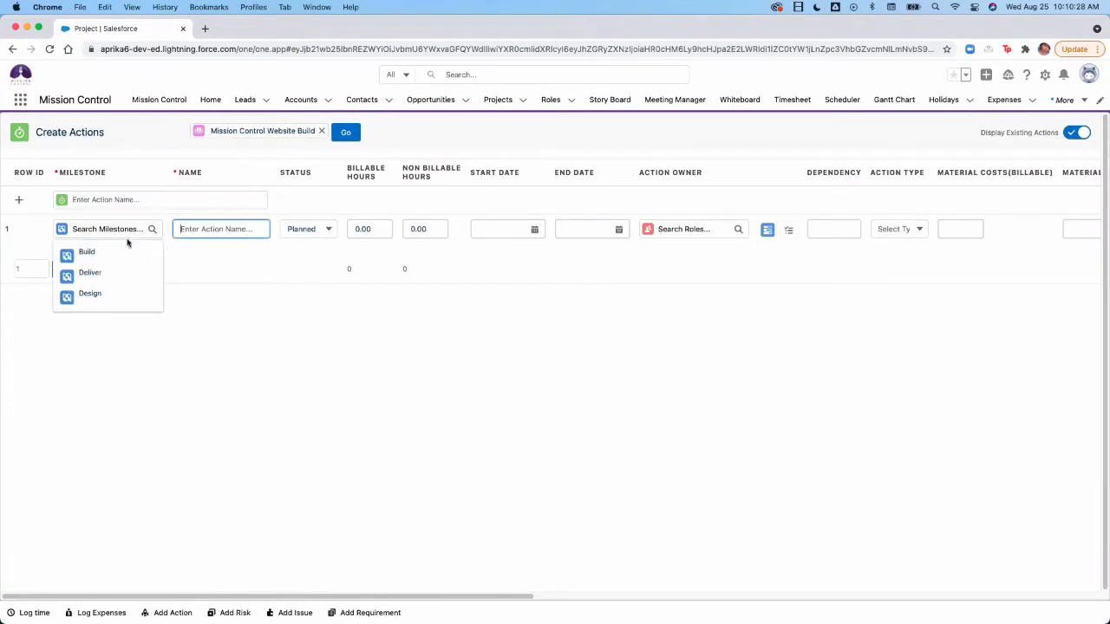
{"action": "left_click", "coordinate": [33, 264]}
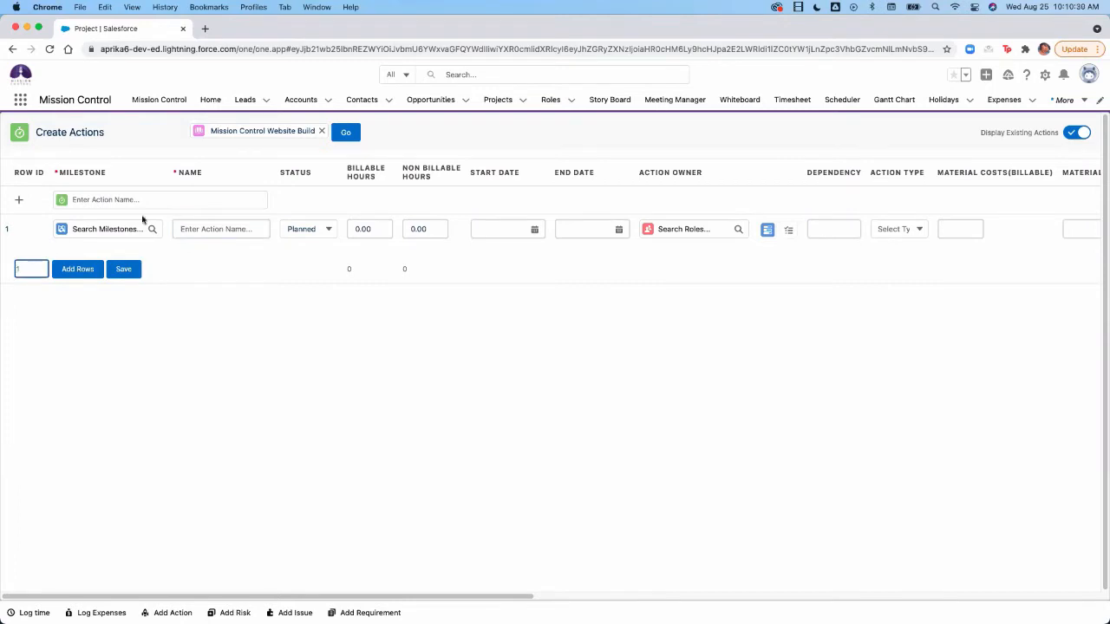
Assign the first action row to the Design milestone and name the action "Design Wireframe".
{"action": "left_click", "coordinate": [115, 228]}
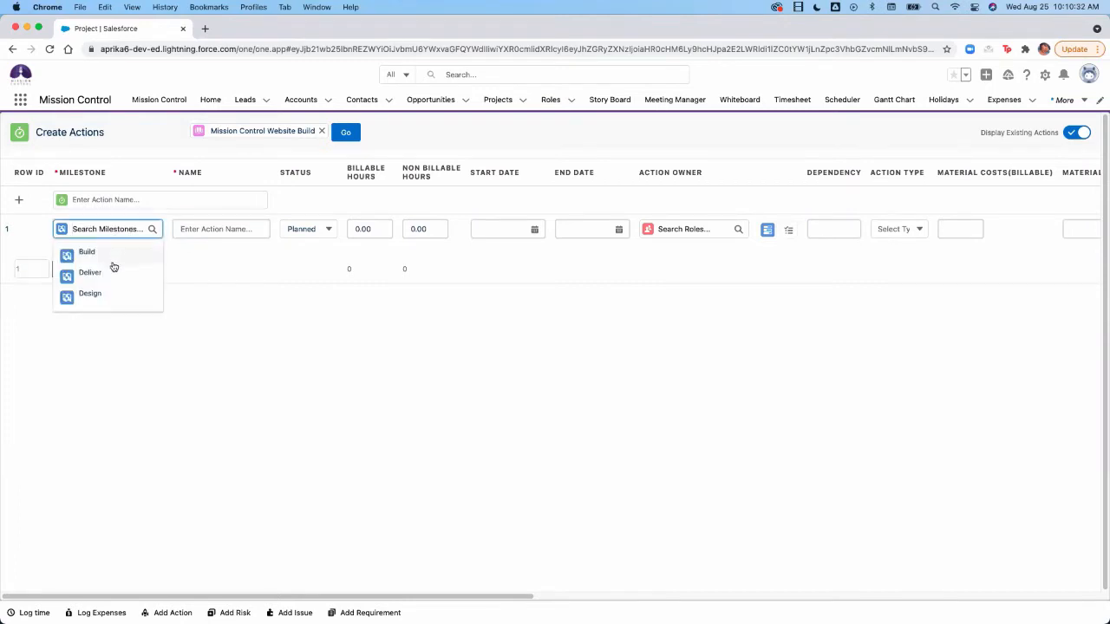
{"action": "left_click", "coordinate": [117, 293]}
{"action": "left_click", "coordinate": [219, 232]}
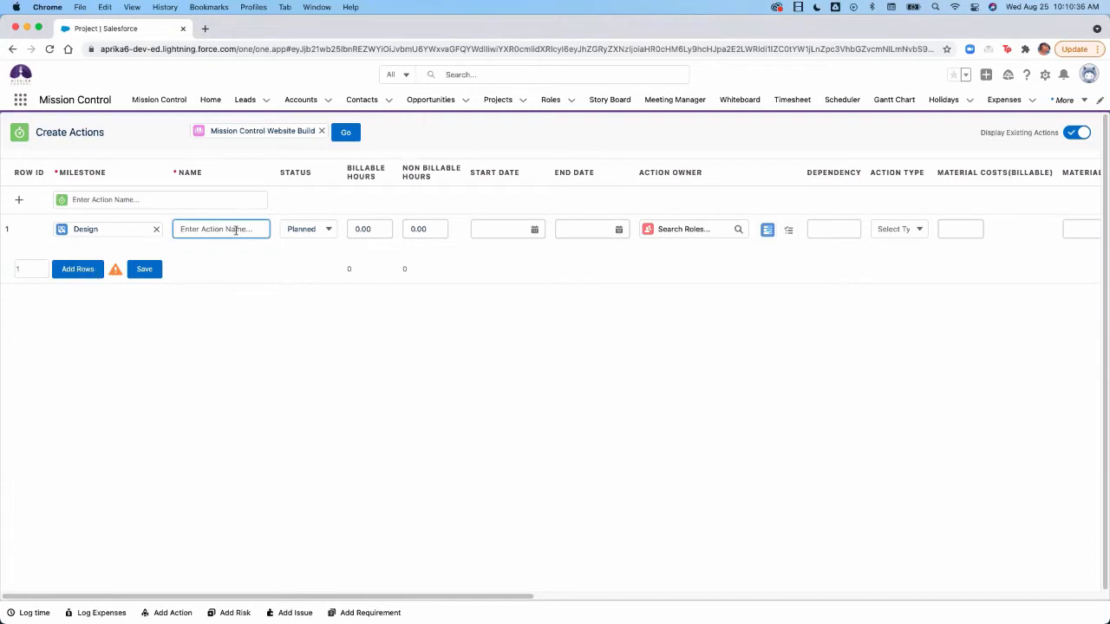
{"action": "type", "text": "D"}
Schedule 10 billable hours and 5 non-billable hours for the Design Wireframe action.
{"action": "left_click", "coordinate": [382, 227]}
{"action": "key", "text": "BackSpace"}
{"action": "key", "text": "BackSpace"}
{"action": "key", "text": "BackSpace"}
{"action": "type", "text": "10"}
{"action": "key", "text": "Tab"}
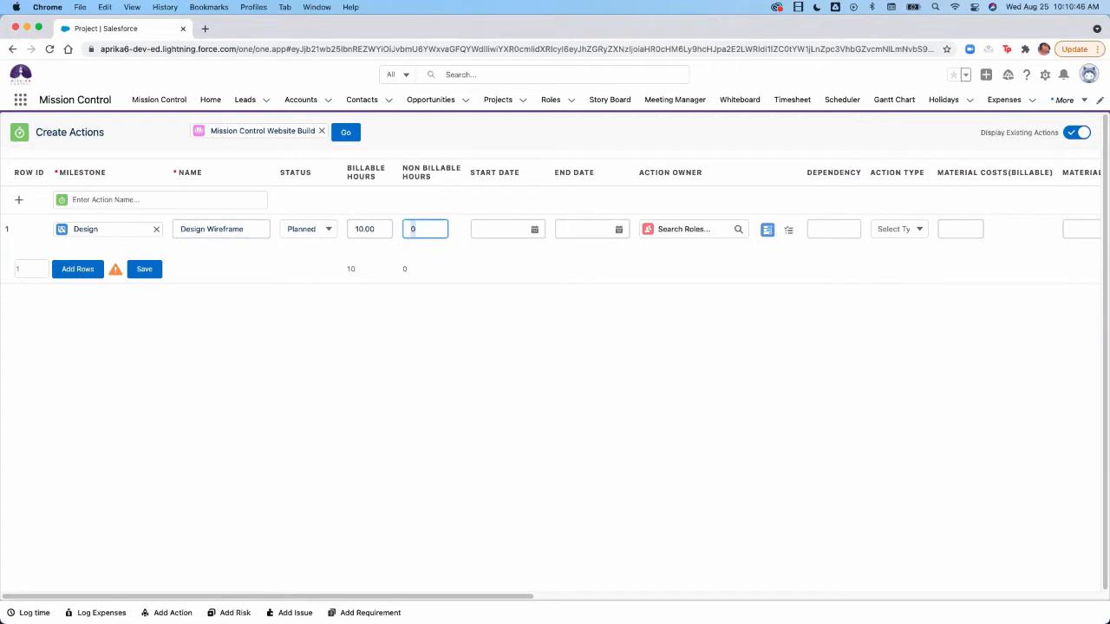
{"action": "type", "text": "5"}
Set the Design Wireframe action's start date to Aug 25, 2021.
{"action": "left_click", "coordinate": [510, 274]}
{"action": "left_click", "coordinate": [534, 229]}
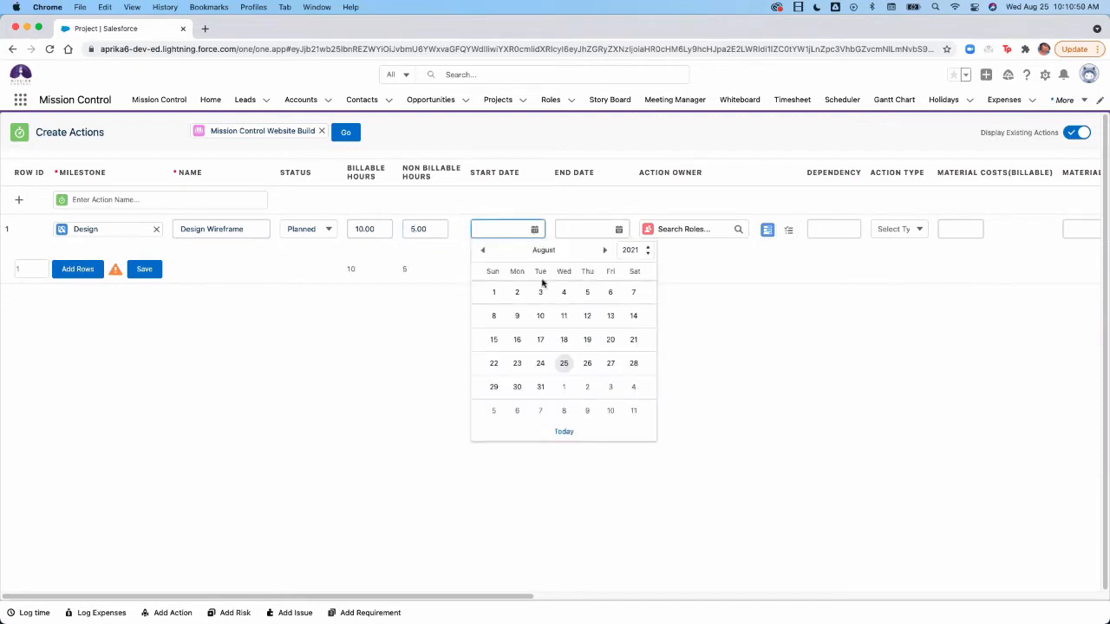
{"action": "left_click", "coordinate": [565, 363]}
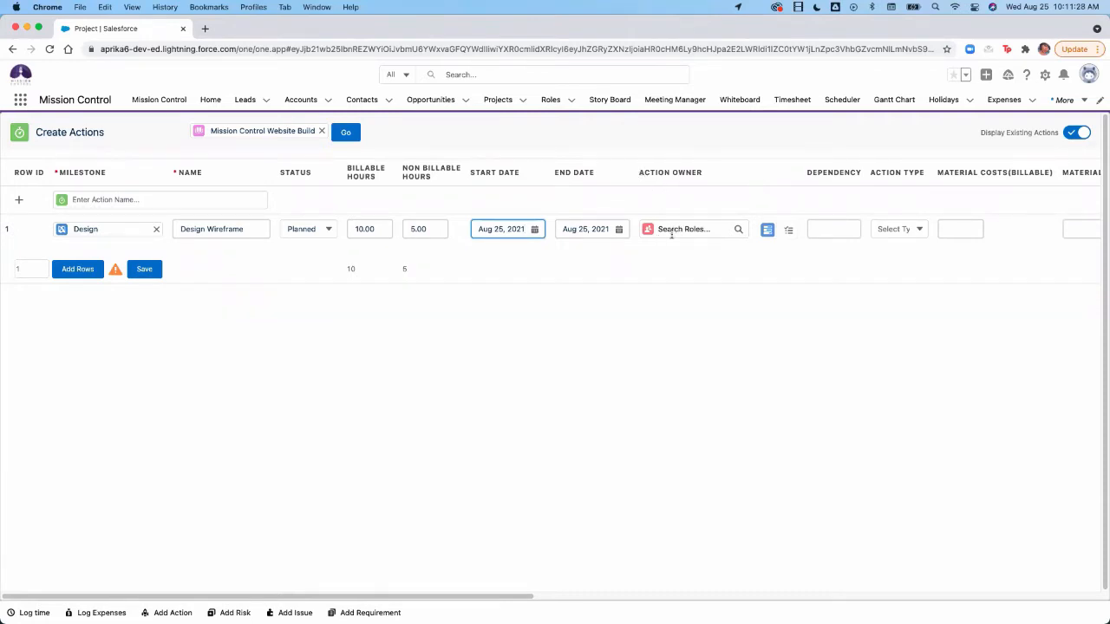
Open the Resource Assignment Wizard for Design Wireframe and search for potential resources in the Designers team with the Configuration skill.
{"action": "left_click", "coordinate": [766, 232]}
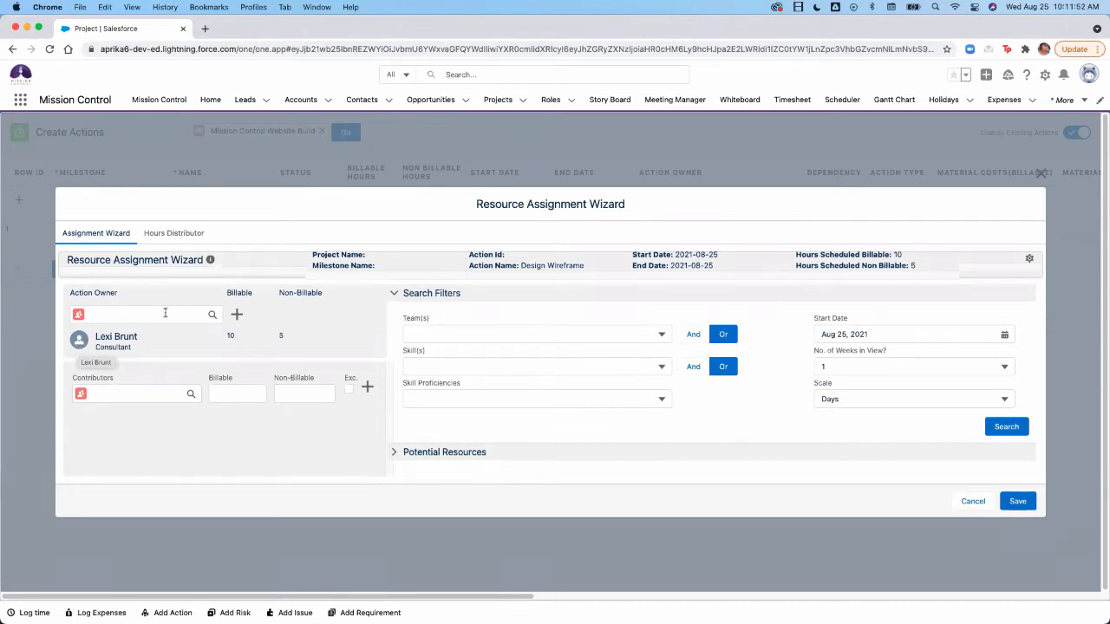
{"action": "left_click", "coordinate": [621, 334]}
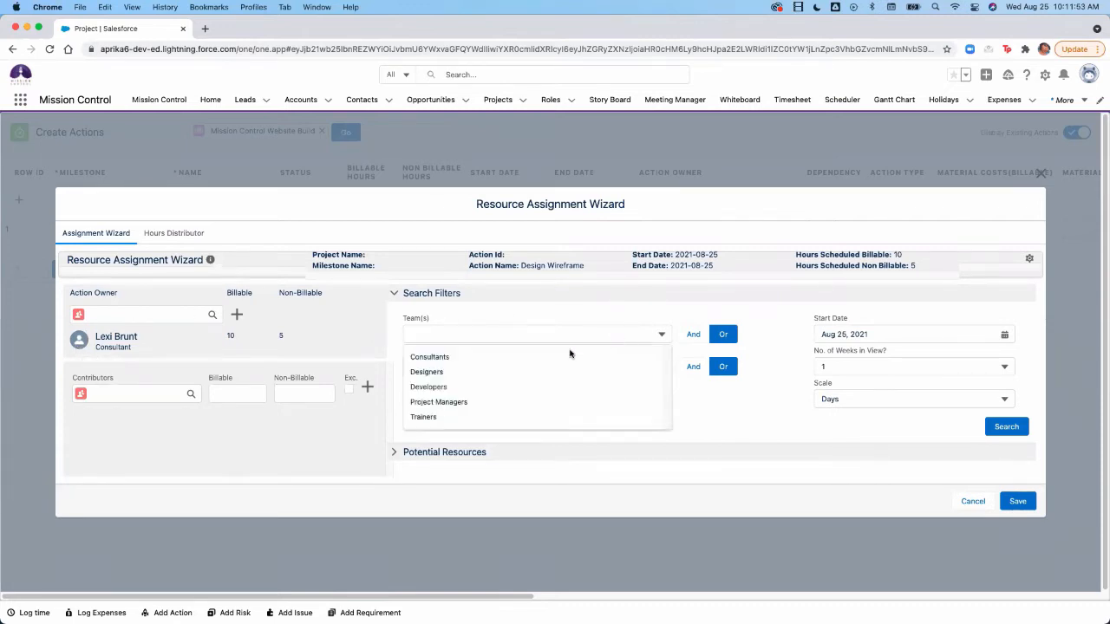
{"action": "left_click", "coordinate": [460, 378]}
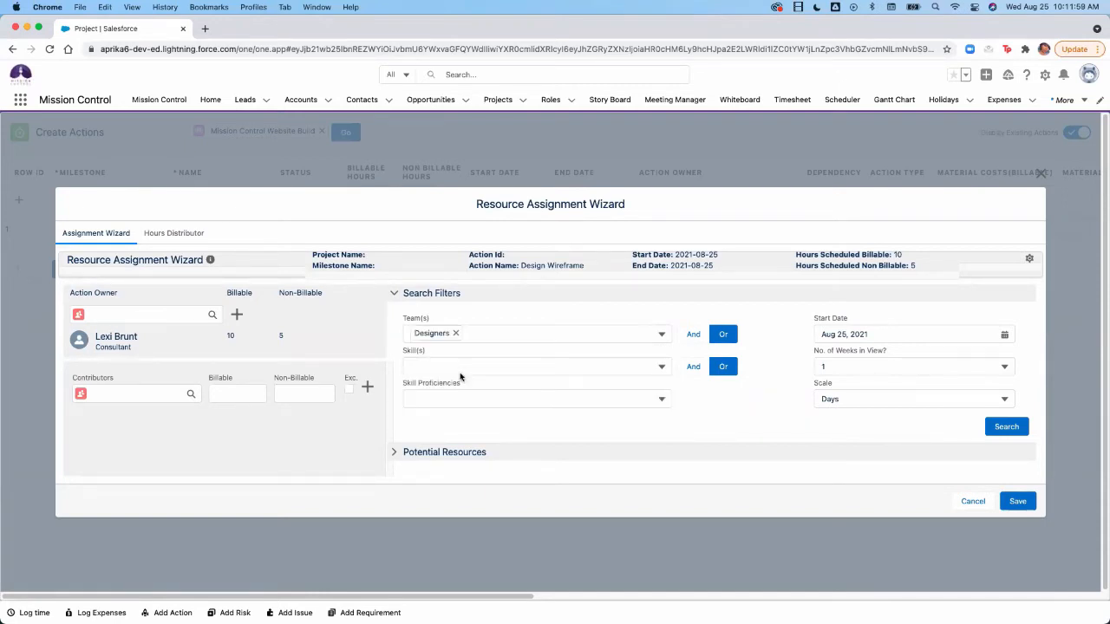
{"action": "left_click", "coordinate": [604, 365]}
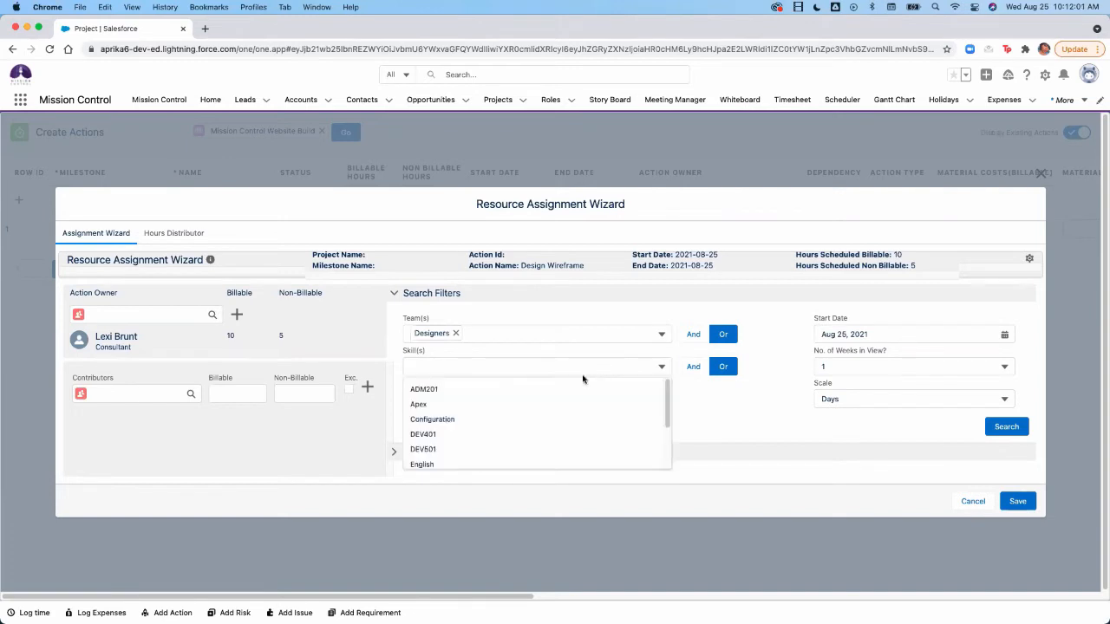
{"action": "left_click", "coordinate": [559, 421]}
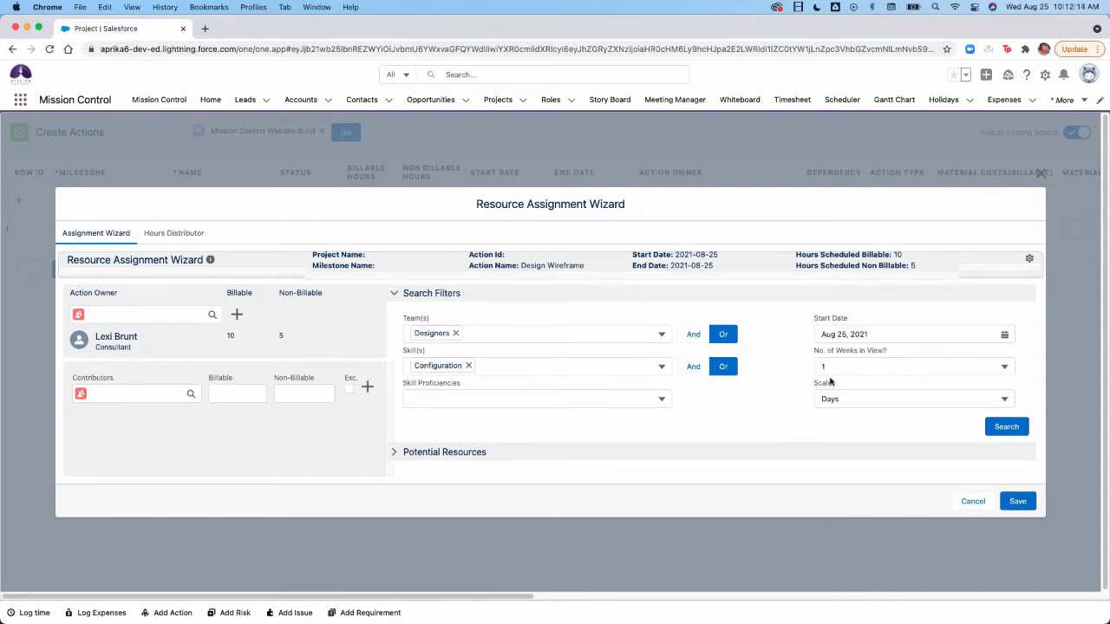
{"action": "left_click", "coordinate": [997, 428]}
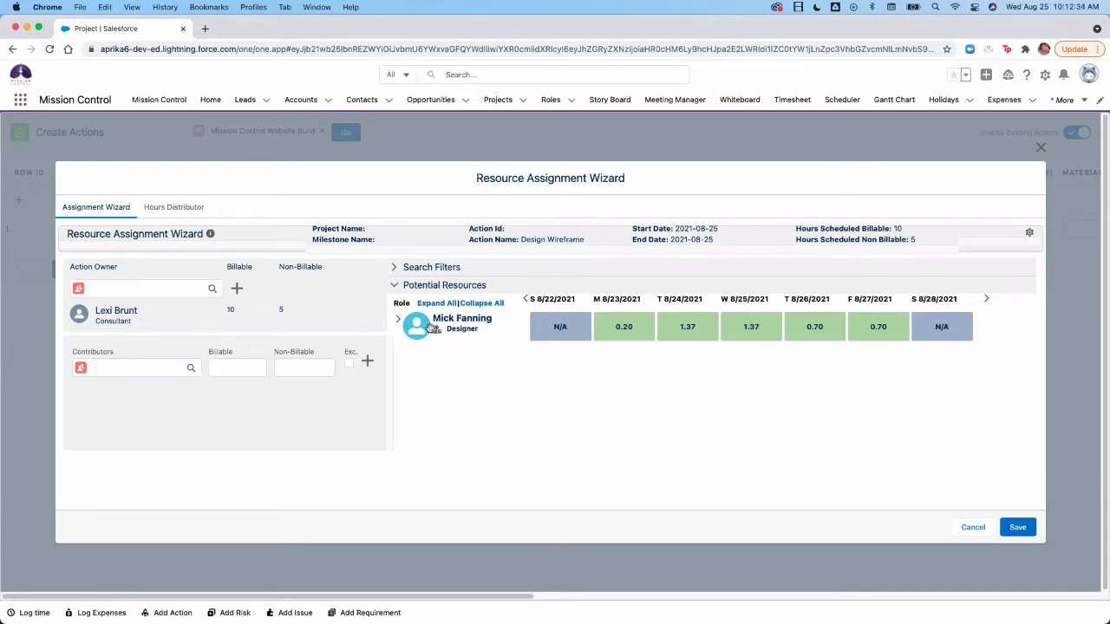
Assign the designer from the potential resources as the action owner of Design Wireframe.
{"action": "left_click_drag", "start_coordinate": [408, 334], "coordinate": [87, 318]}
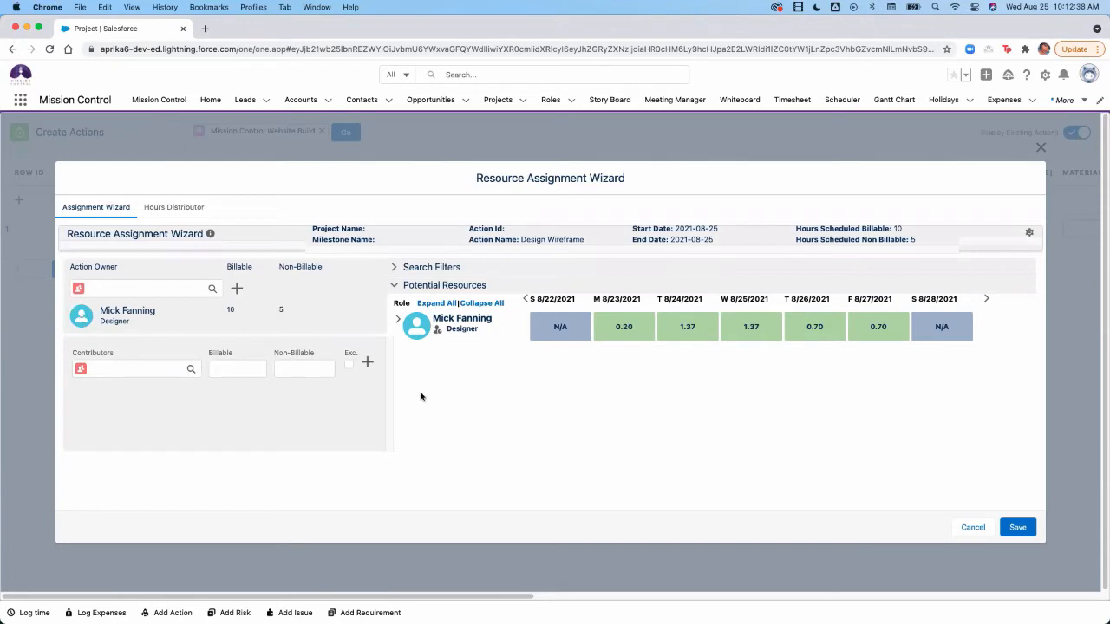
{"action": "left_click", "coordinate": [94, 290]}
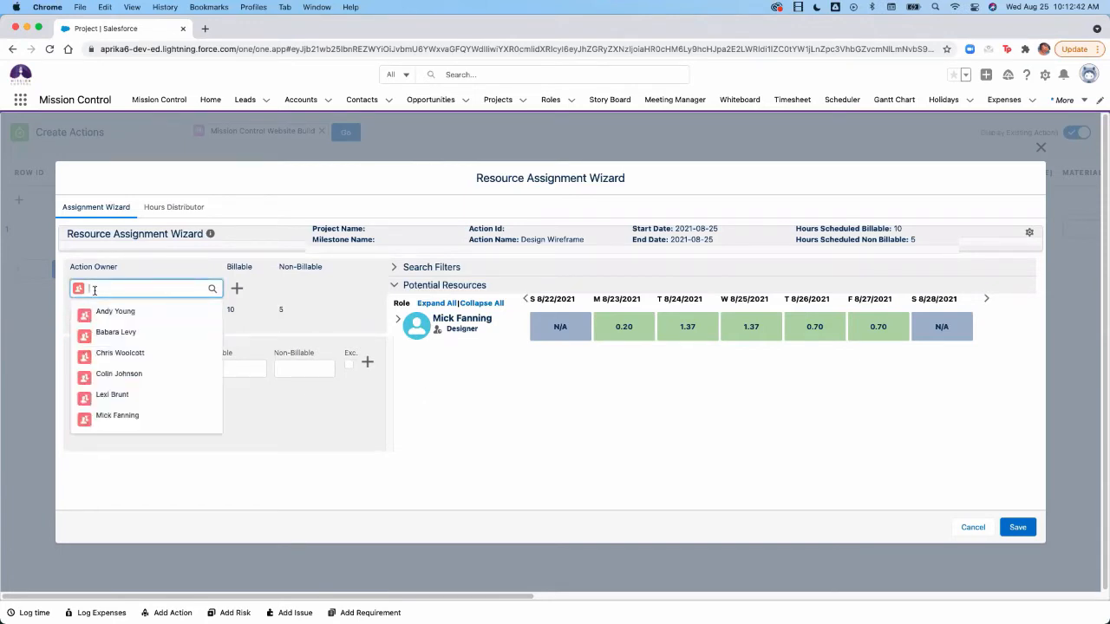
{"action": "left_click", "coordinate": [165, 273]}
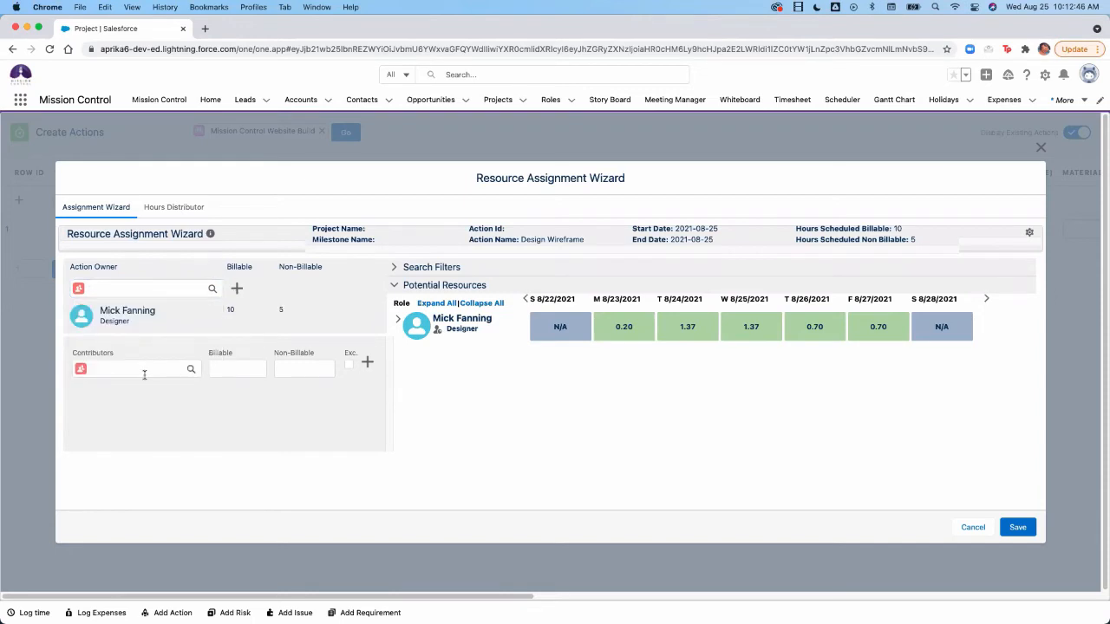
{"action": "right_click", "coordinate": [225, 299]}
{"action": "left_click", "coordinate": [212, 311]}
Remove the Configuration skill filter, add the Developers team to the filters and search for potential resources again.
{"action": "left_click", "coordinate": [433, 268]}
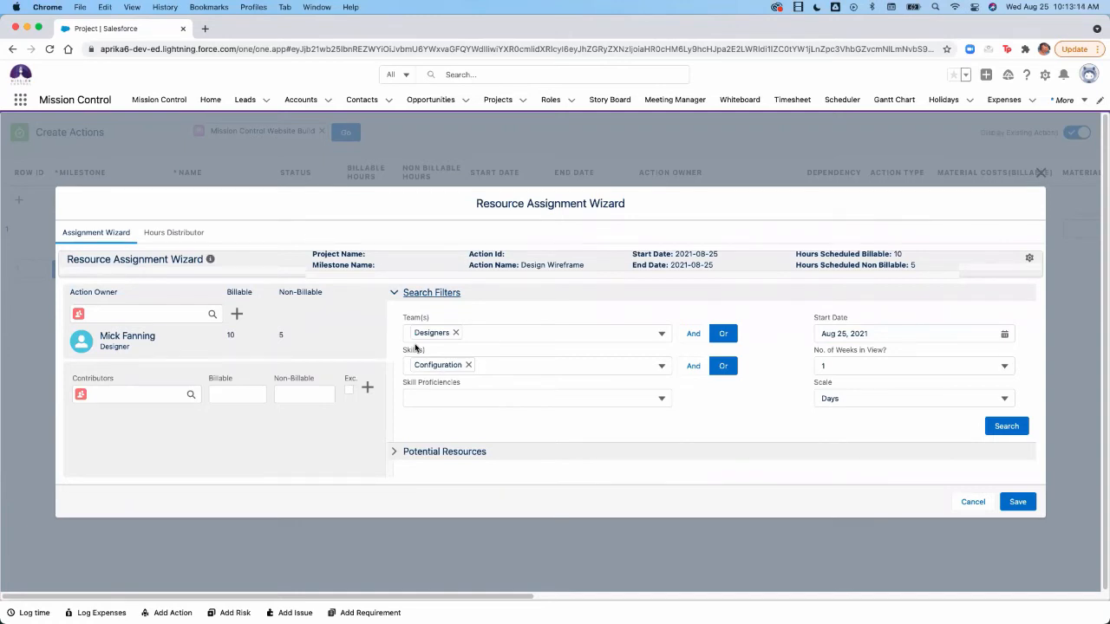
{"action": "left_click", "coordinate": [466, 365]}
{"action": "left_click", "coordinate": [501, 338]}
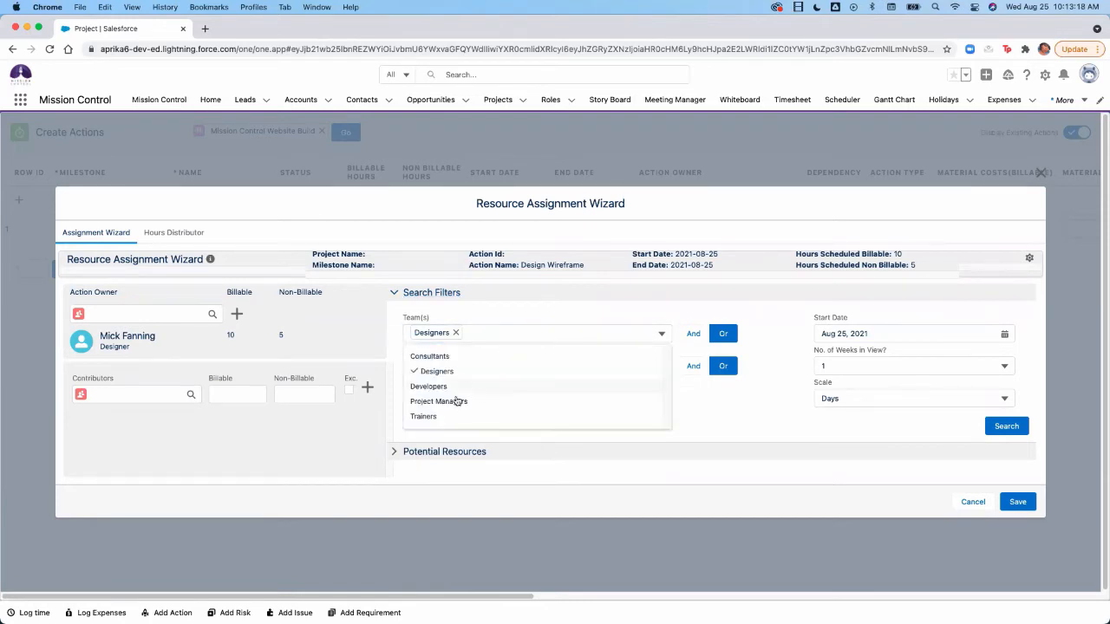
{"action": "left_click", "coordinate": [427, 391]}
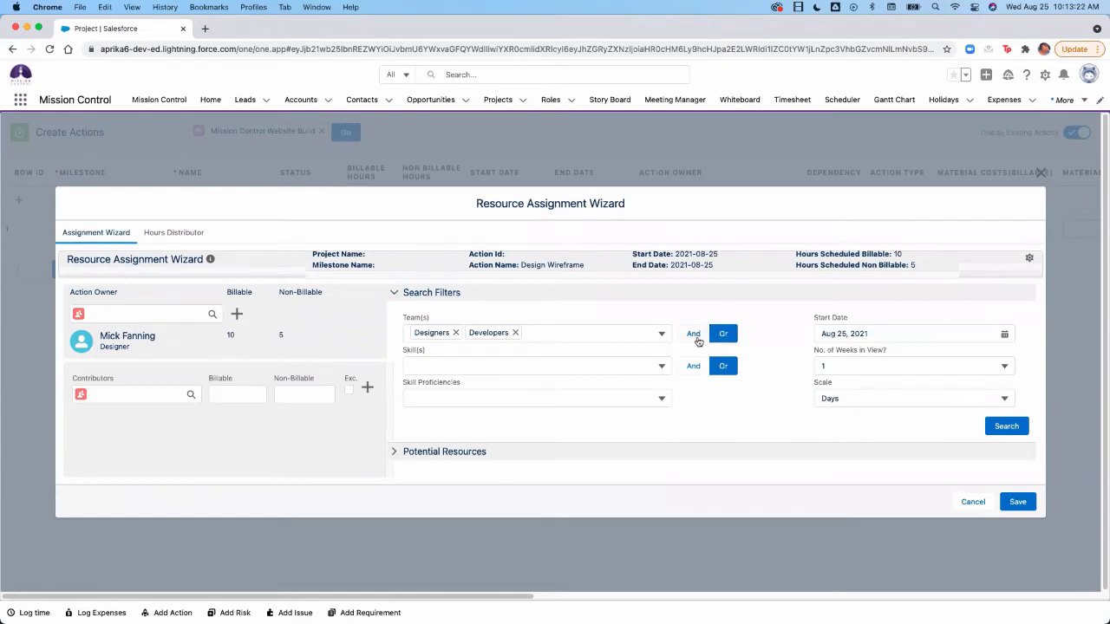
{"action": "left_click", "coordinate": [988, 426]}
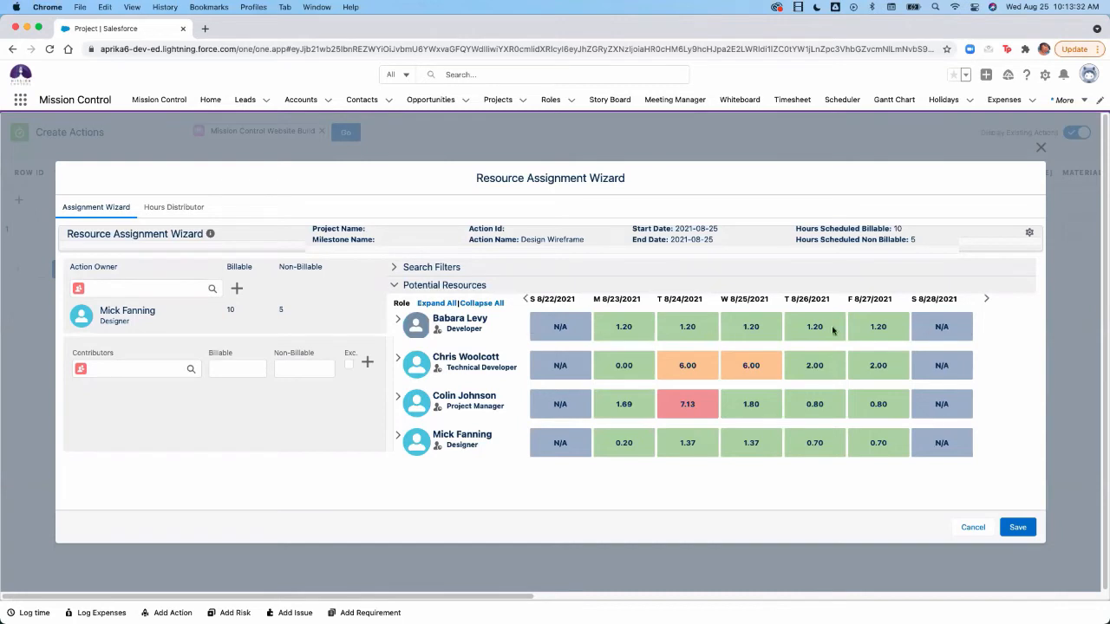
Add the first listed developer as a contributor with 5 billable and 2 non-billable hours, and check the distribution of hours.
{"action": "left_click_drag", "start_coordinate": [417, 322], "coordinate": [130, 398]}
{"action": "left_click", "coordinate": [257, 404]}
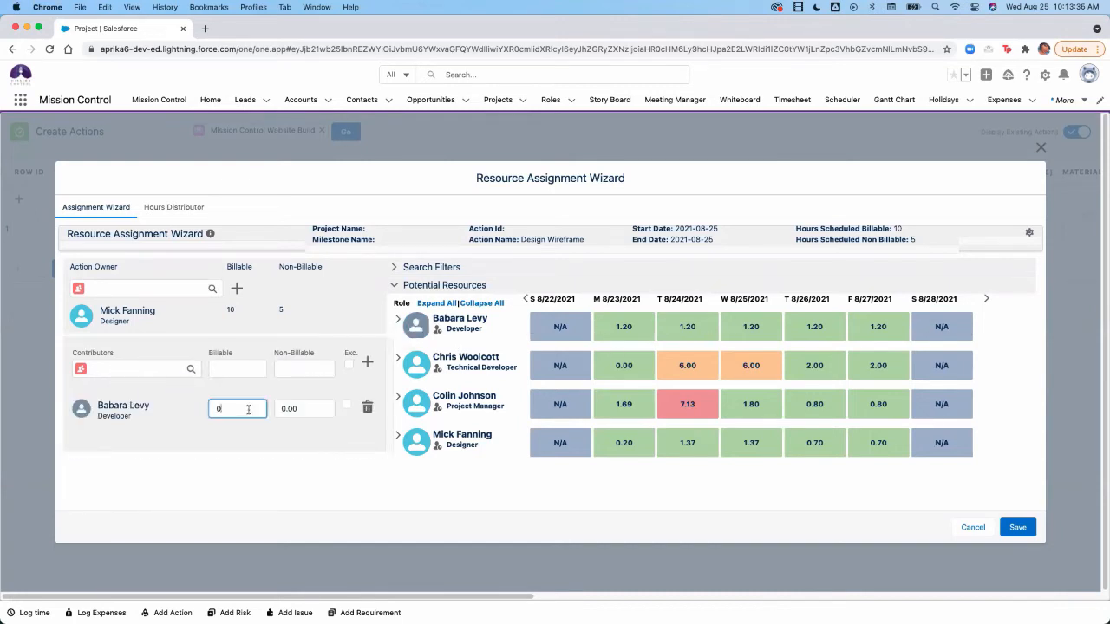
{"action": "type", "text": "5"}
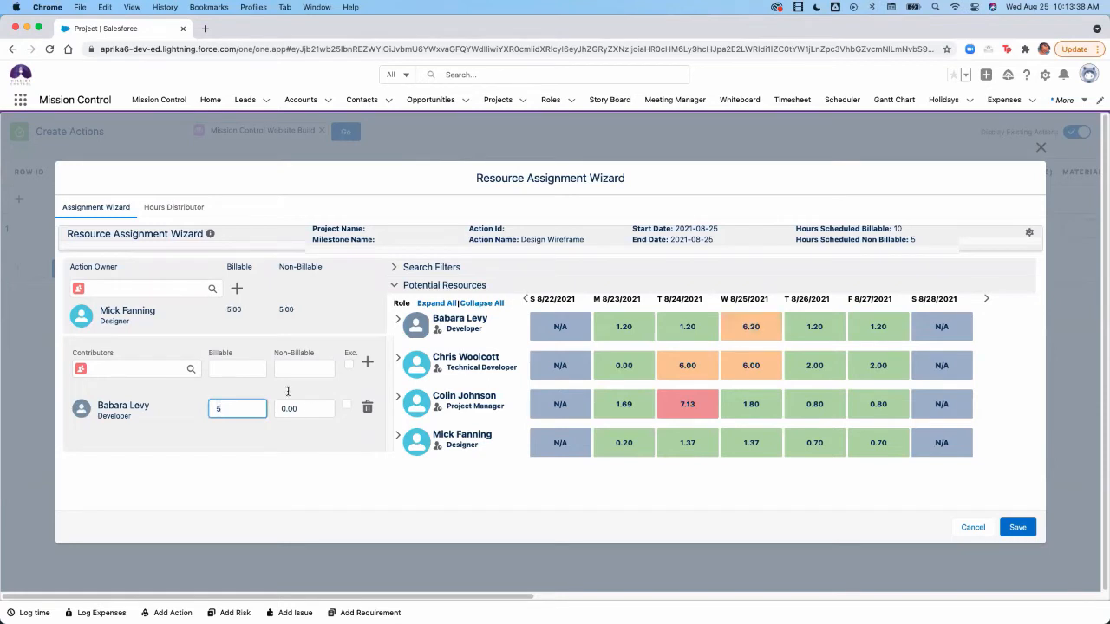
{"action": "left_click", "coordinate": [305, 406]}
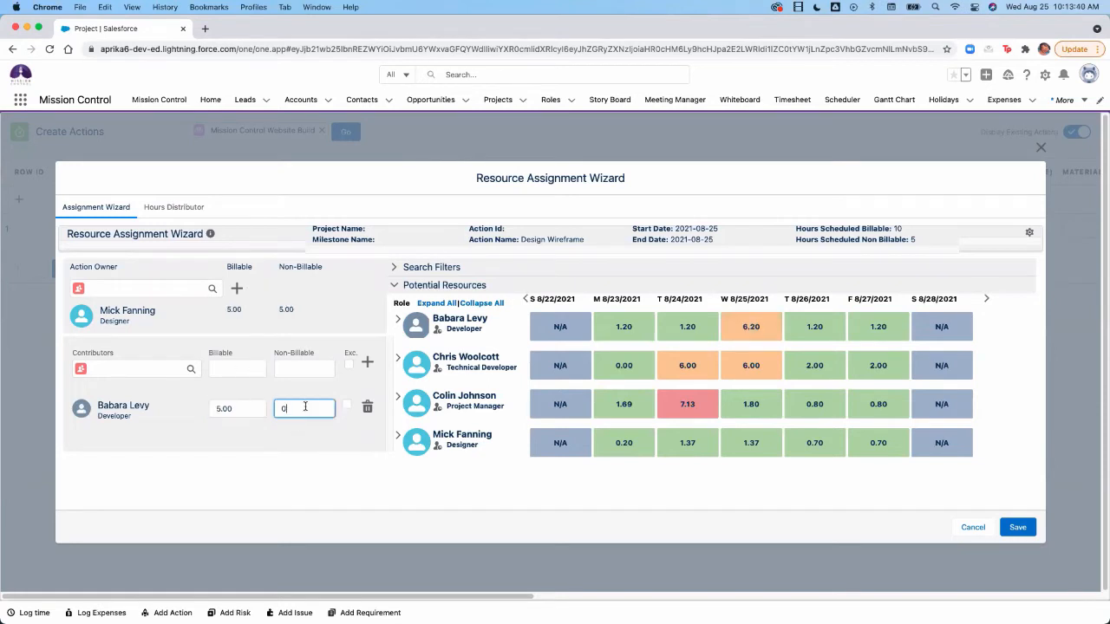
{"action": "type", "text": "2"}
{"action": "left_click", "coordinate": [309, 440]}
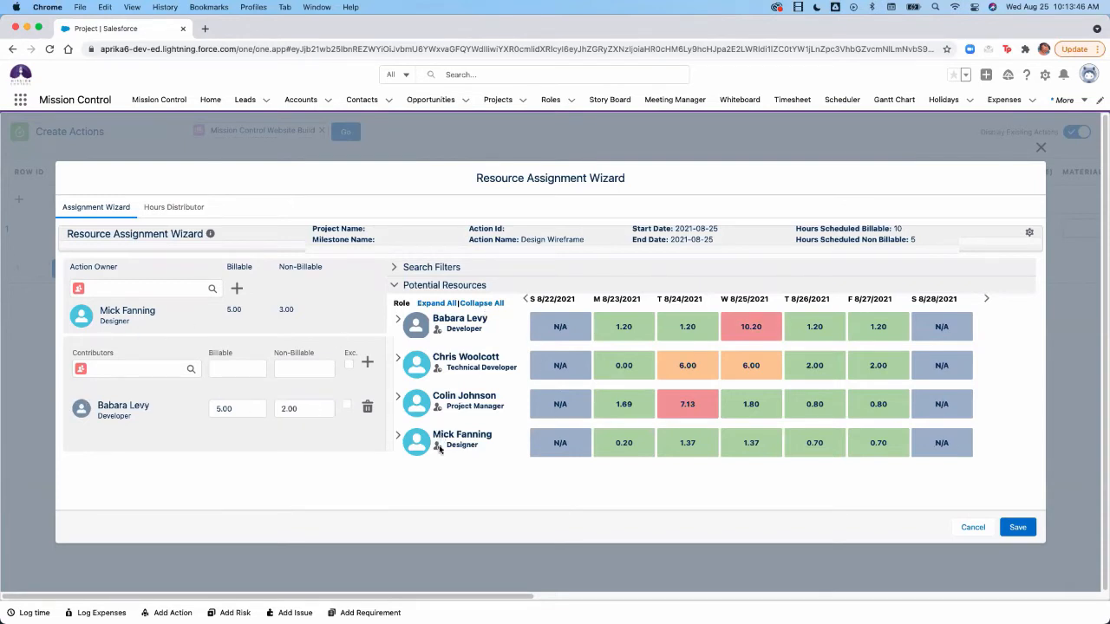
{"action": "left_click", "coordinate": [187, 208]}
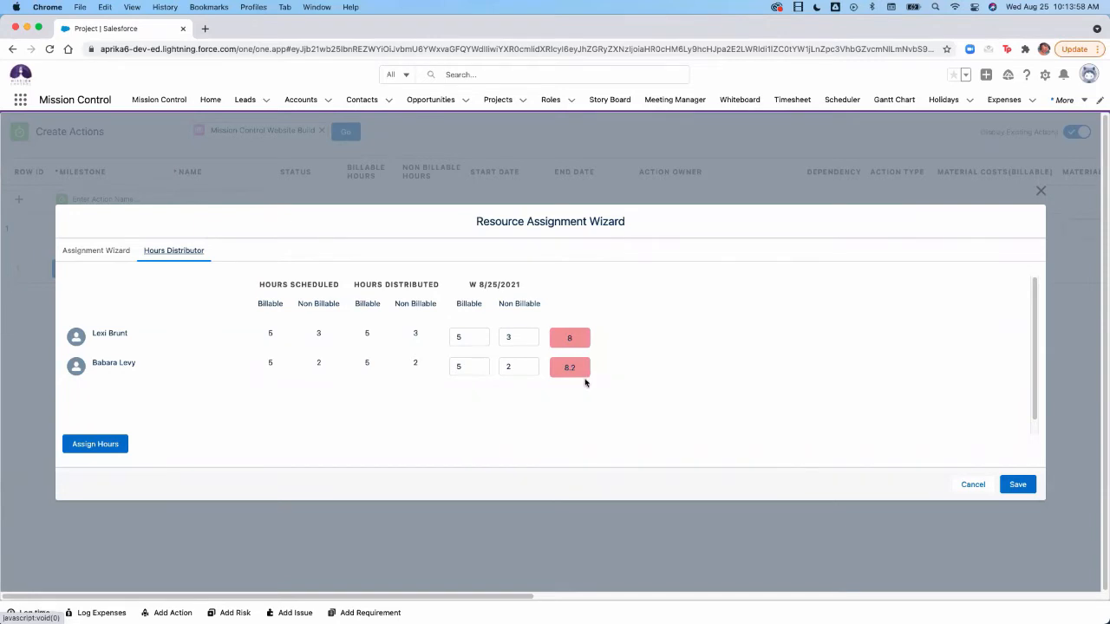
{"action": "left_click", "coordinate": [97, 254]}
Add the project manager as a contributor with 2 billable hours and 1 non-billable hour, and save the resource assignment.
{"action": "left_click", "coordinate": [130, 366]}
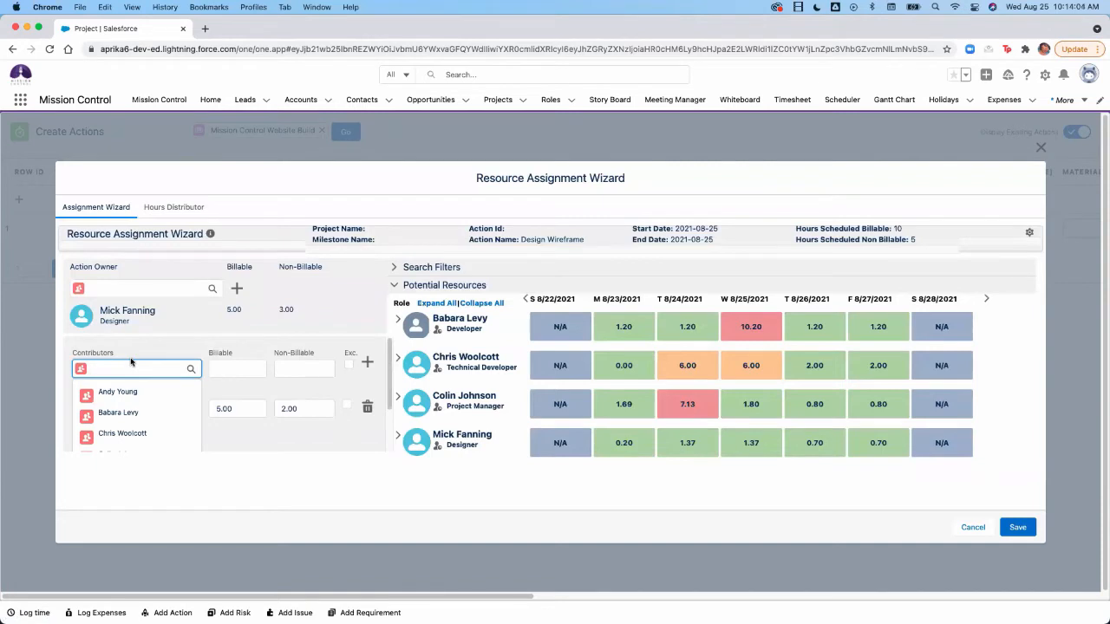
{"action": "type", "text": "col"}
{"action": "left_click", "coordinate": [107, 397]}
{"action": "left_click", "coordinate": [246, 364]}
{"action": "type", "text": "2"}
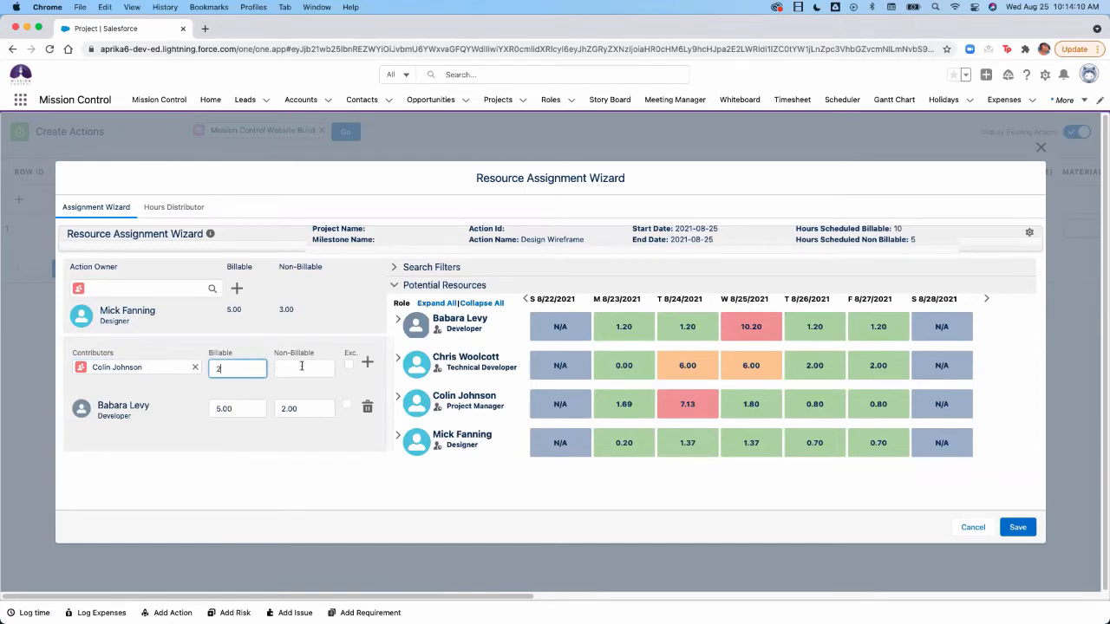
{"action": "left_click", "coordinate": [301, 368]}
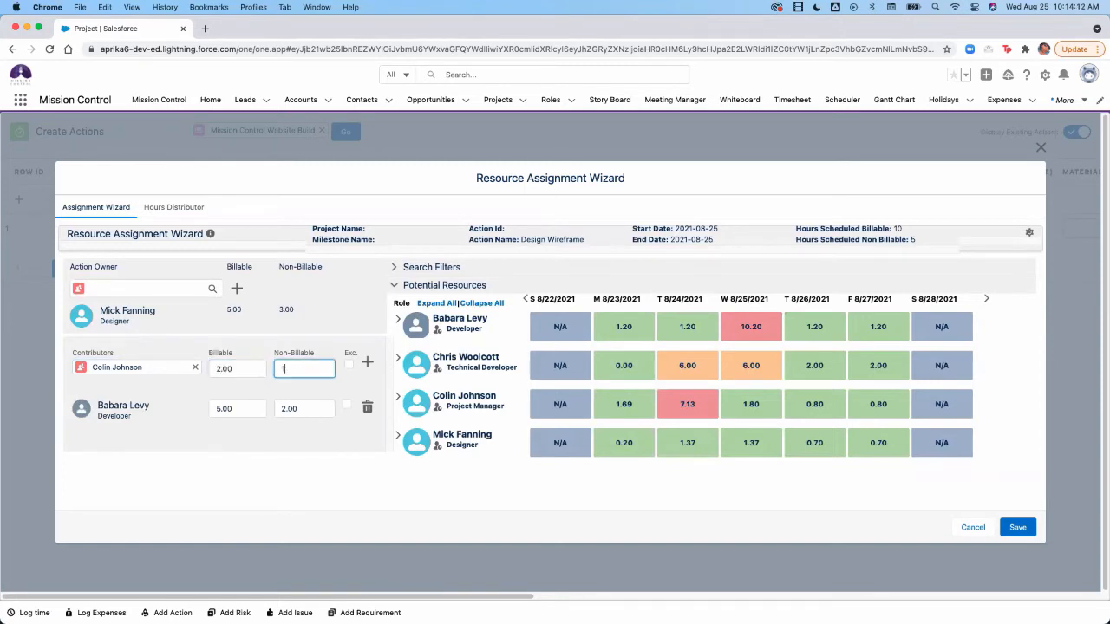
{"action": "left_click", "coordinate": [223, 439]}
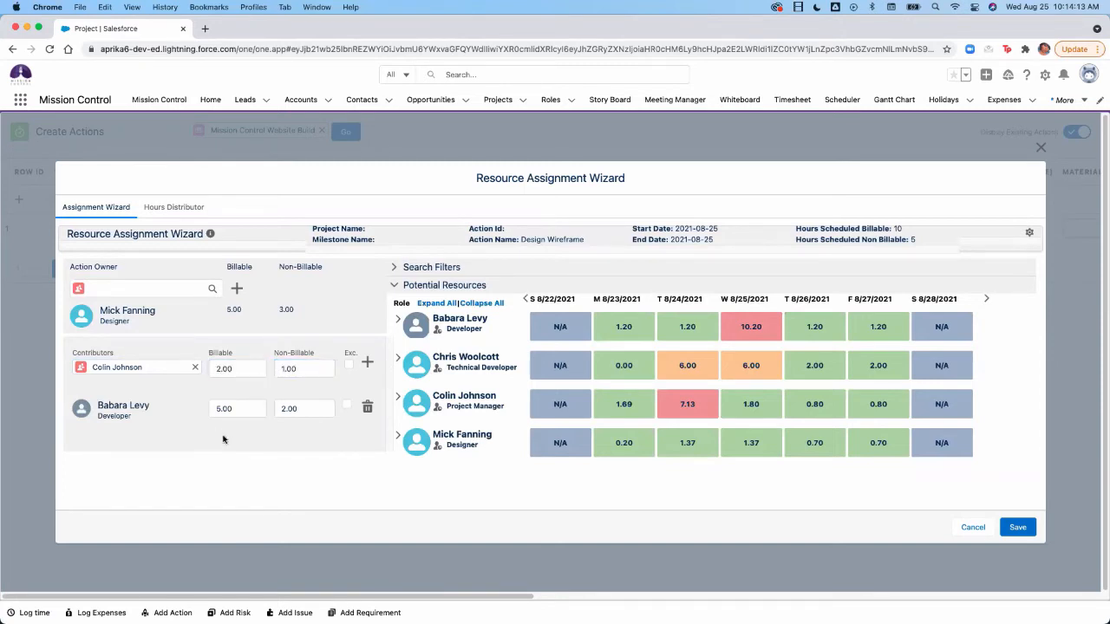
{"action": "left_click", "coordinate": [368, 364]}
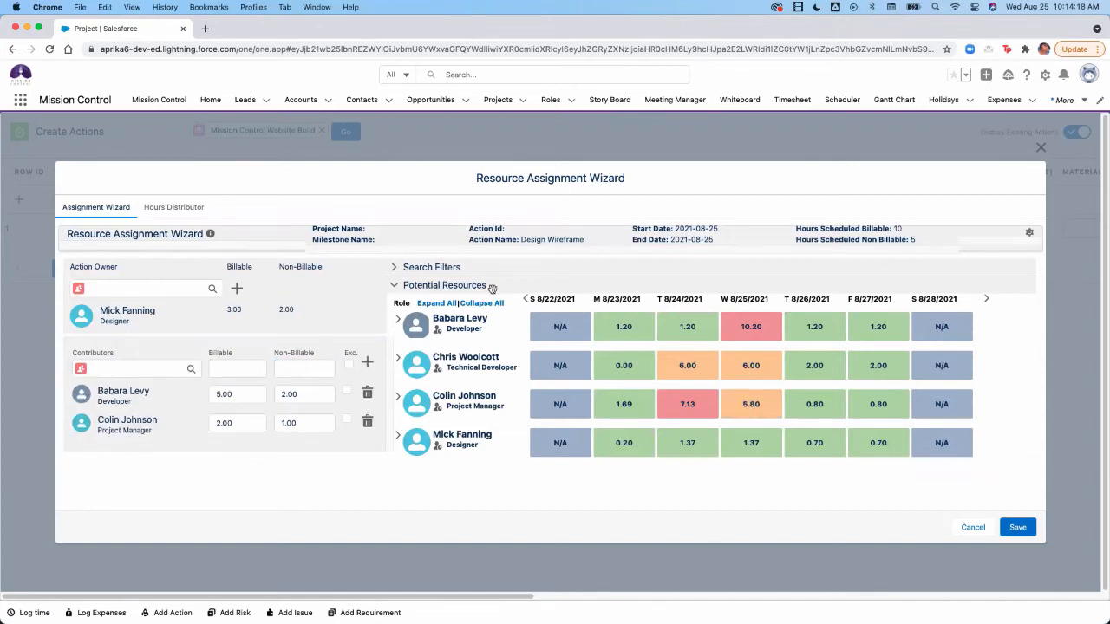
{"action": "left_click", "coordinate": [1017, 527]}
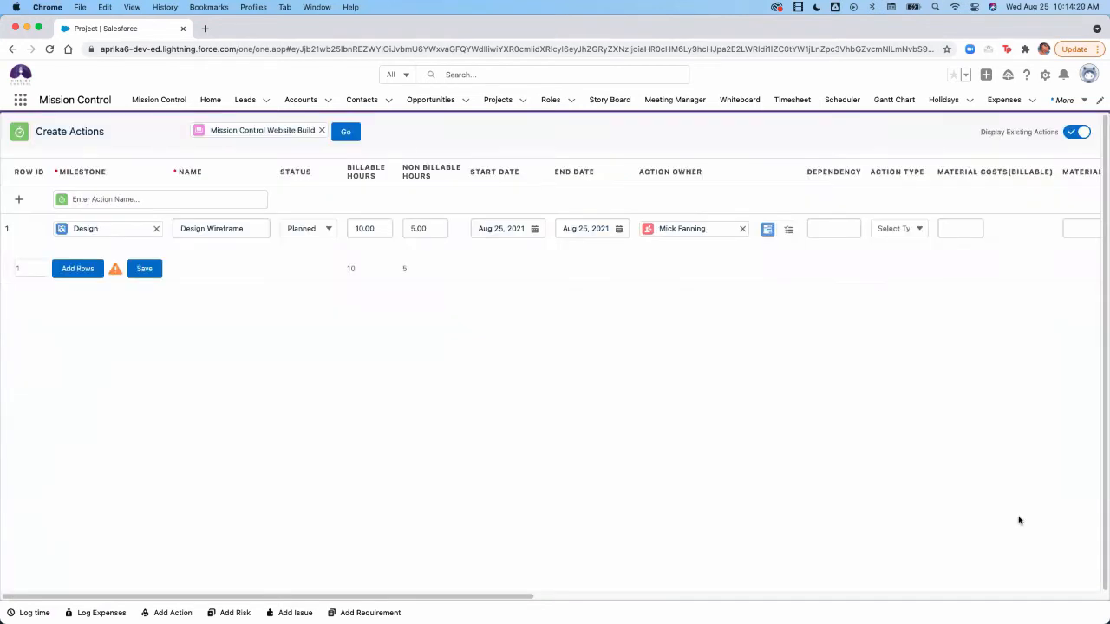
Open the action checklist for Design Wireframe and add a Home Page item owned by the second listed role.
{"action": "left_click", "coordinate": [789, 231]}
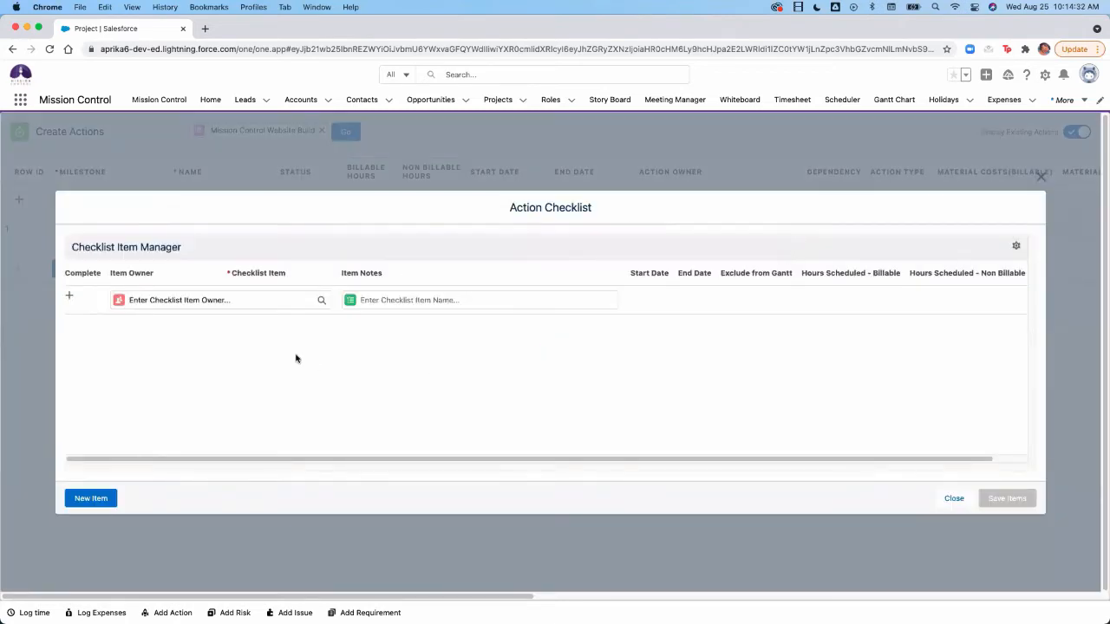
{"action": "left_click", "coordinate": [180, 299]}
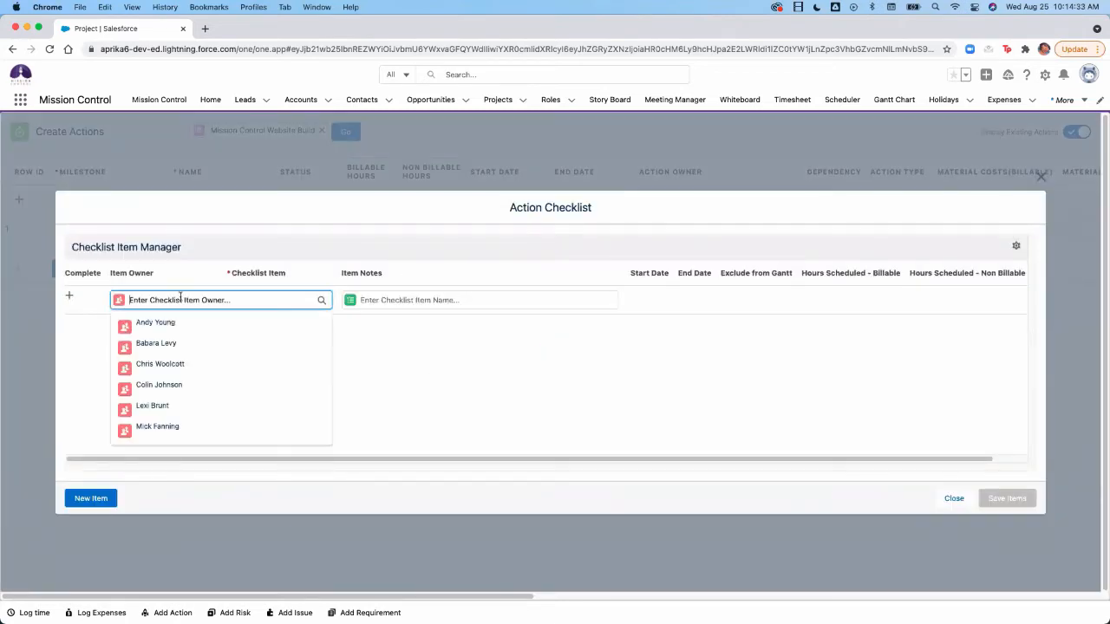
{"action": "left_click", "coordinate": [195, 345]}
{"action": "left_click", "coordinate": [501, 300]}
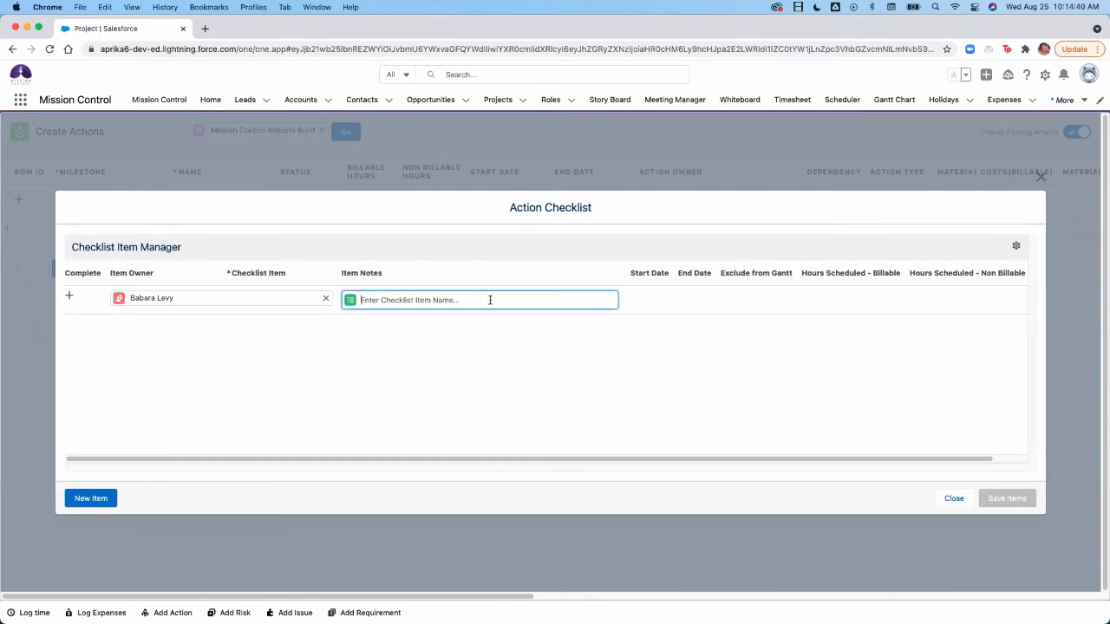
{"action": "type", "text": "Home Page"}
{"action": "key", "text": "Return"}
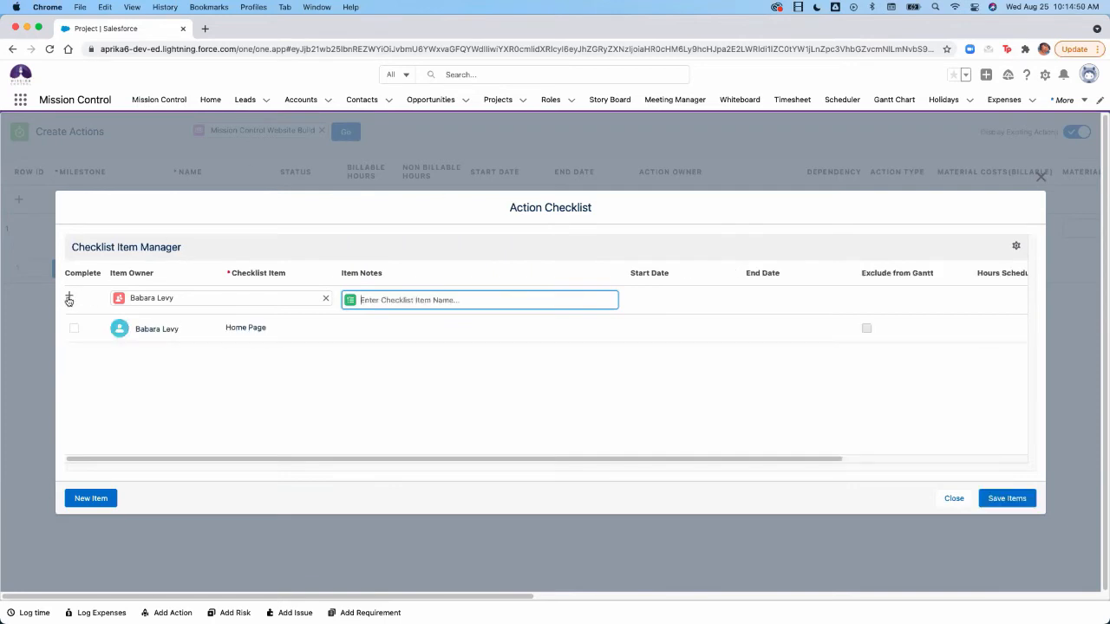
Add the checklist items Content Page and Contact Us Page, both owned by Design Wireframe's action owner.
{"action": "left_click", "coordinate": [325, 299]}
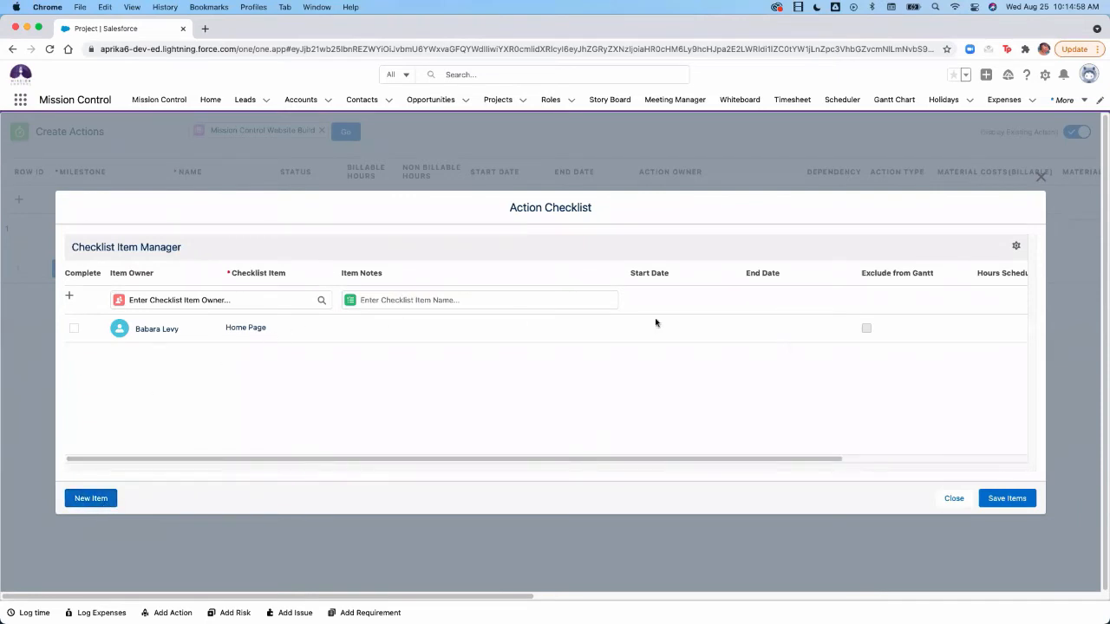
{"action": "left_click", "coordinate": [220, 297]}
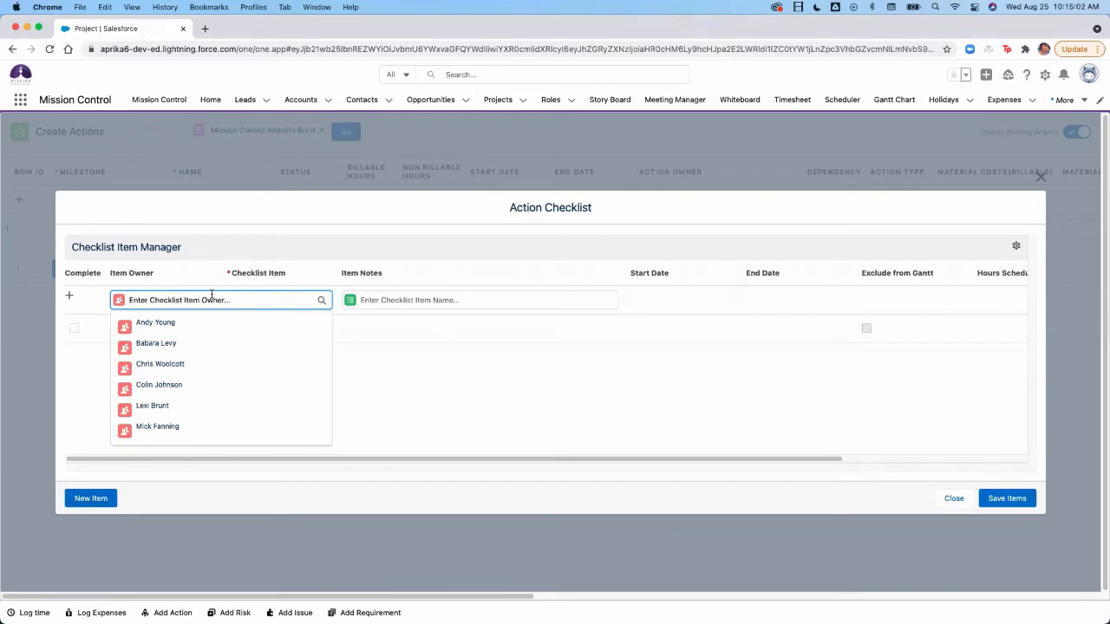
{"action": "type", "text": "mi"}
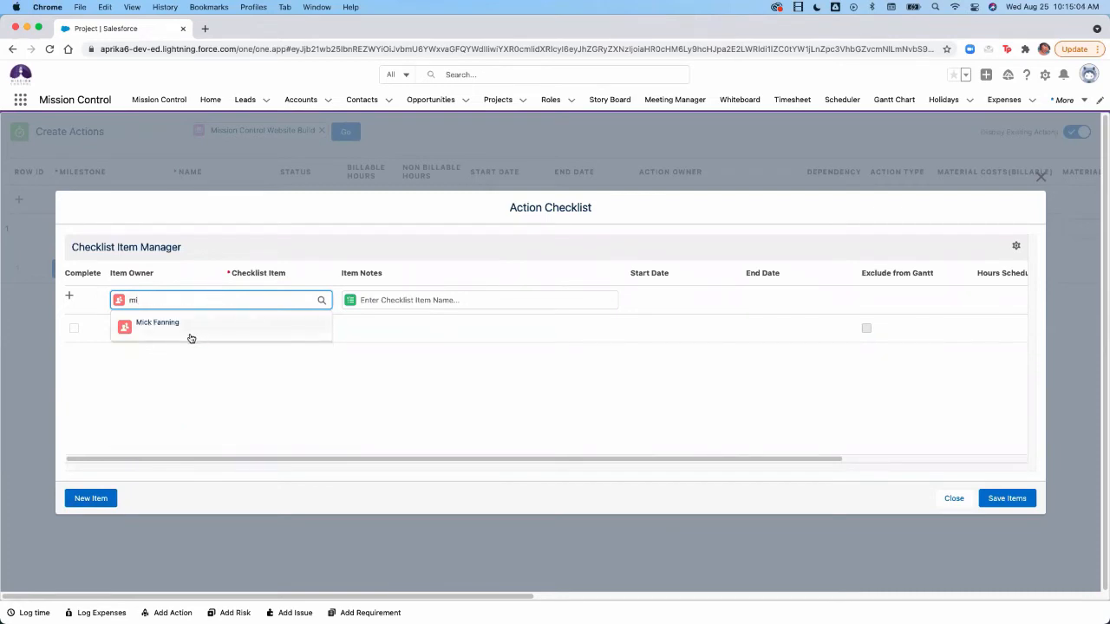
{"action": "left_click", "coordinate": [193, 329]}
{"action": "left_click", "coordinate": [395, 300]}
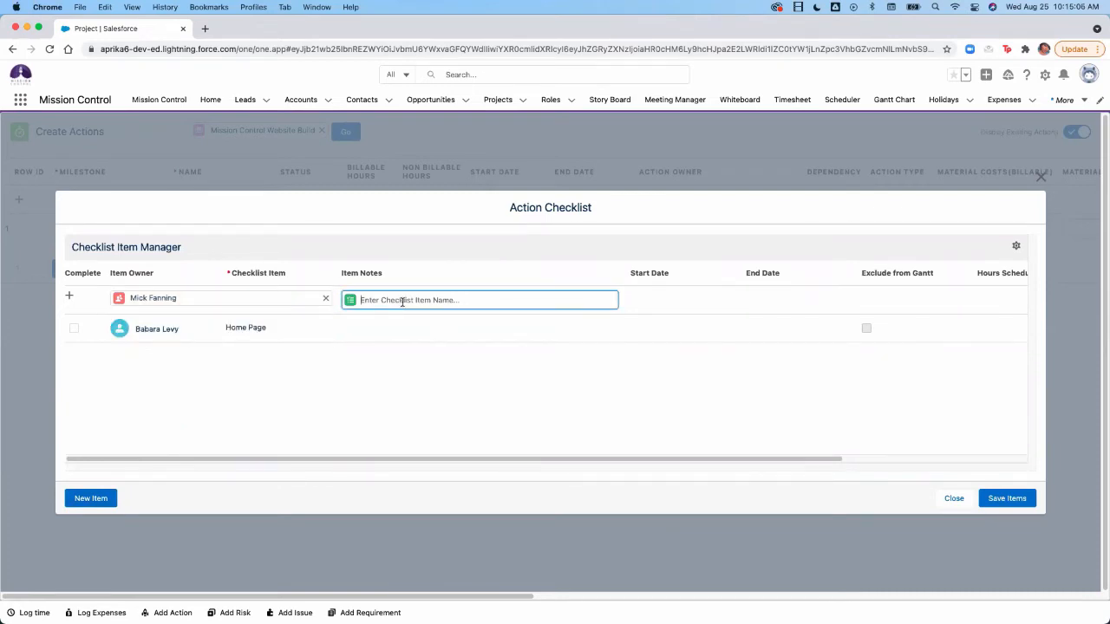
{"action": "type", "text": "Content Page"}
{"action": "key", "text": "Return"}
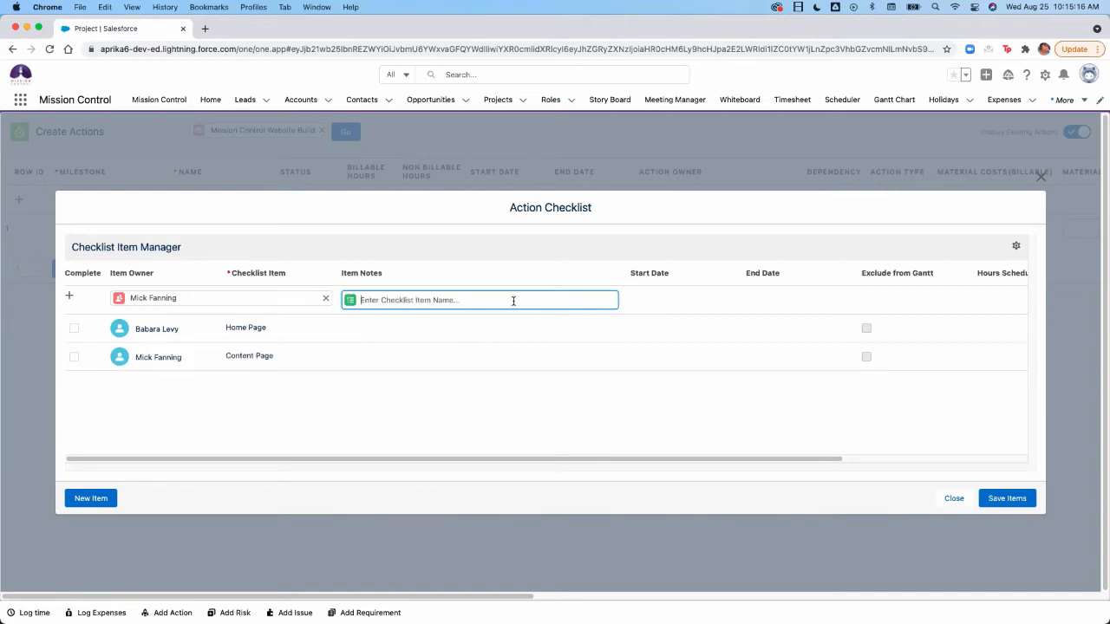
{"action": "type", "text": "Contact Us Page"}
{"action": "key", "text": "Return"}
Check the editable date and hours fields of the Home Page checklist item, and save the checklist items.
{"action": "scroll", "coordinate": [445, 463], "scroll_direction": "right", "scroll_amount": 5}
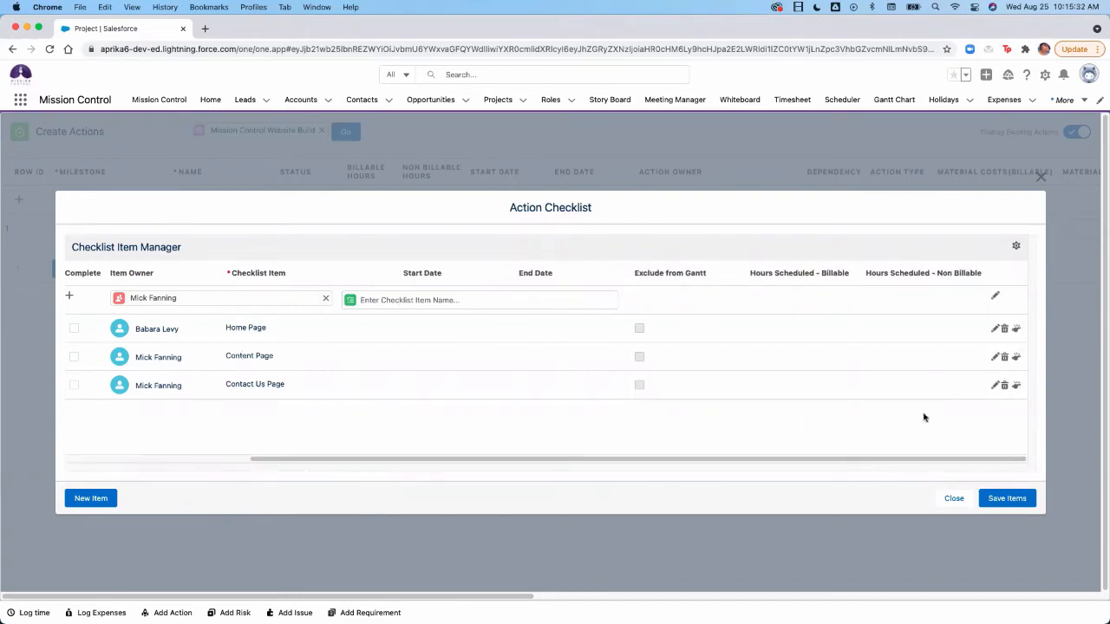
{"action": "left_click", "coordinate": [994, 329]}
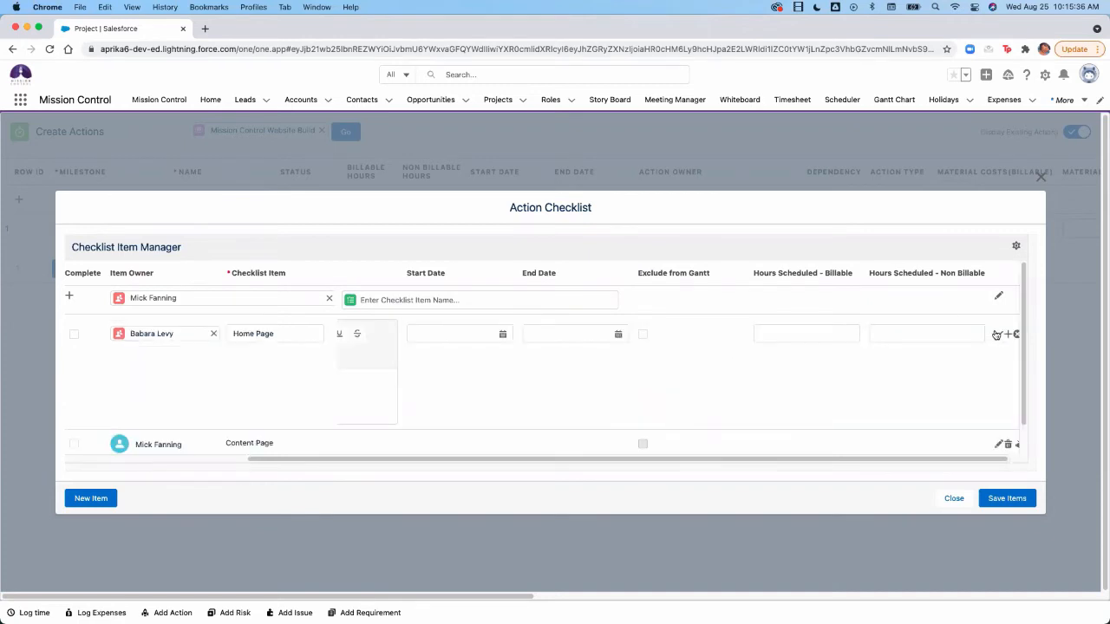
{"action": "left_click", "coordinate": [996, 333]}
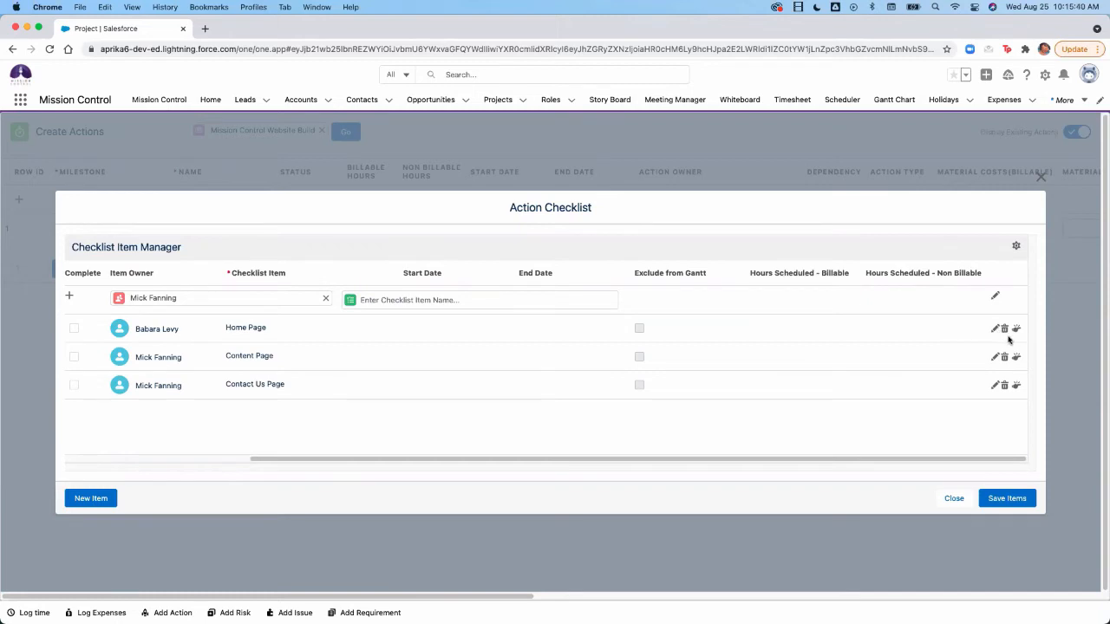
{"action": "left_click", "coordinate": [1019, 499]}
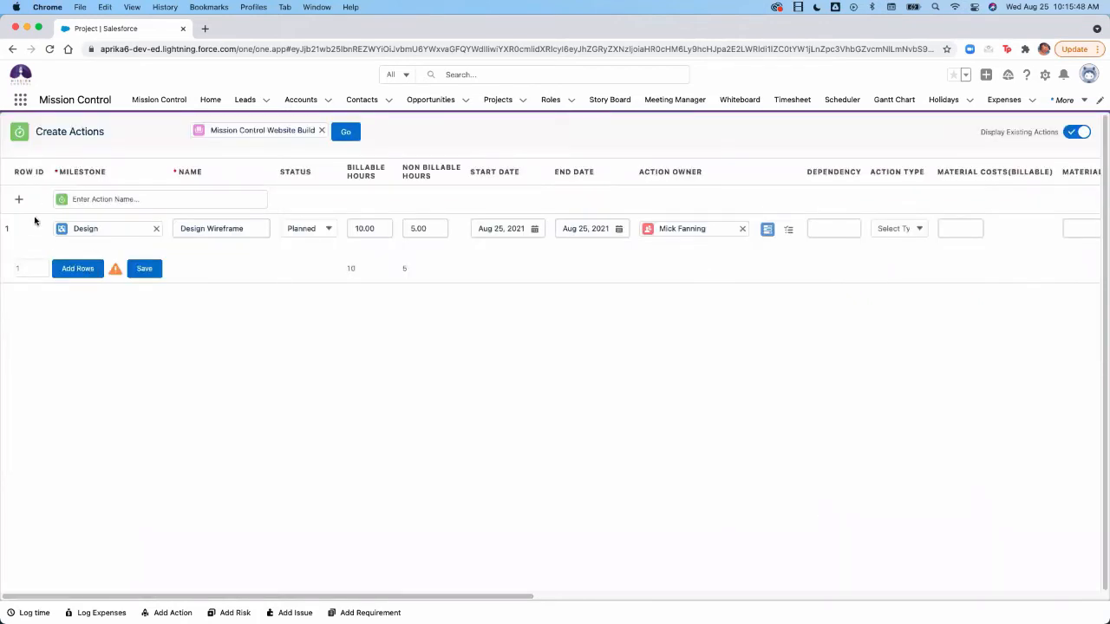
Add two new action rows named Design UI and Build Framework.
{"action": "left_click", "coordinate": [112, 197]}
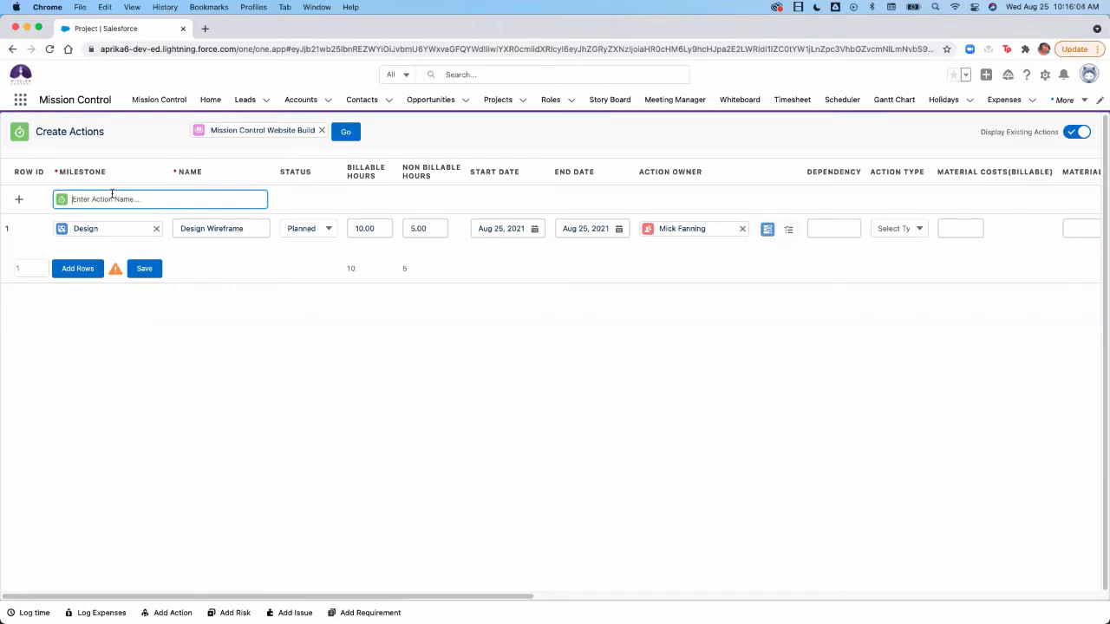
{"action": "type", "text": "DDe"}
{"action": "type", "text": "sign UI"}
{"action": "key", "text": "Return"}
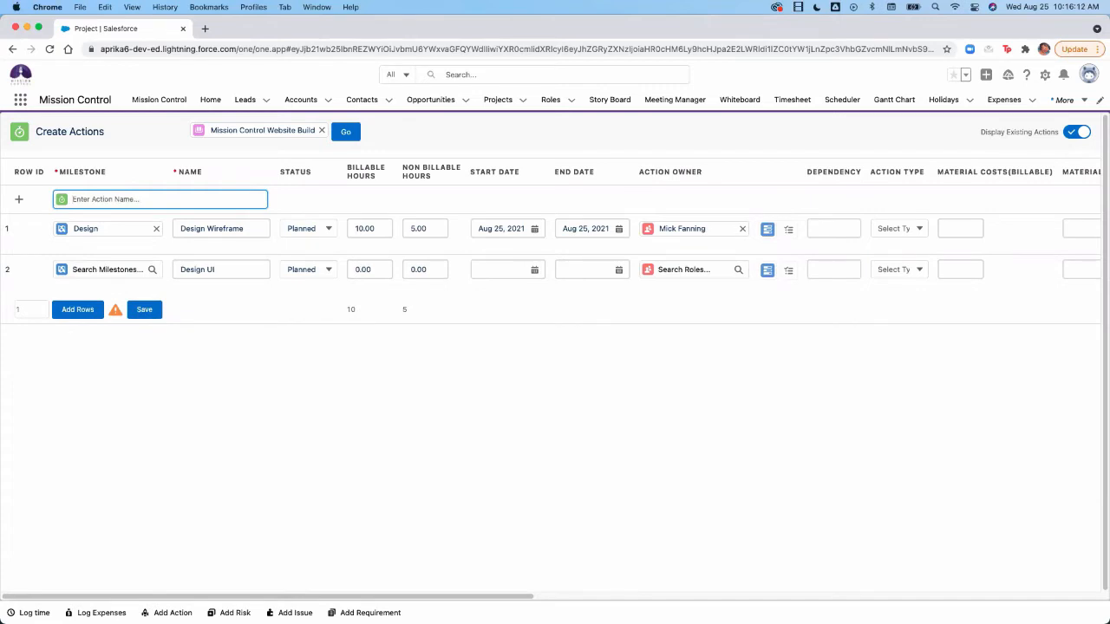
{"action": "type", "text": "B"}
{"action": "type", "text": "uild Framework"}
{"action": "key", "text": "Return"}
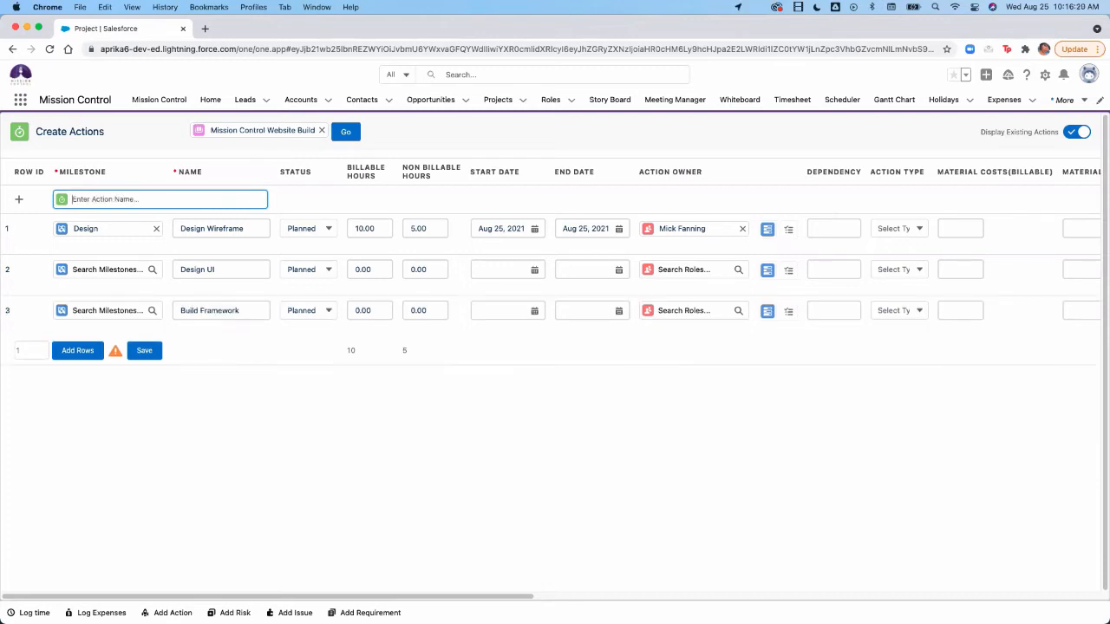
Add three more action rows named Build Page Content, Prepare Training Materials and Deliver Training.
{"action": "type", "text": "Build Page Content"}
{"action": "key", "text": "Return"}
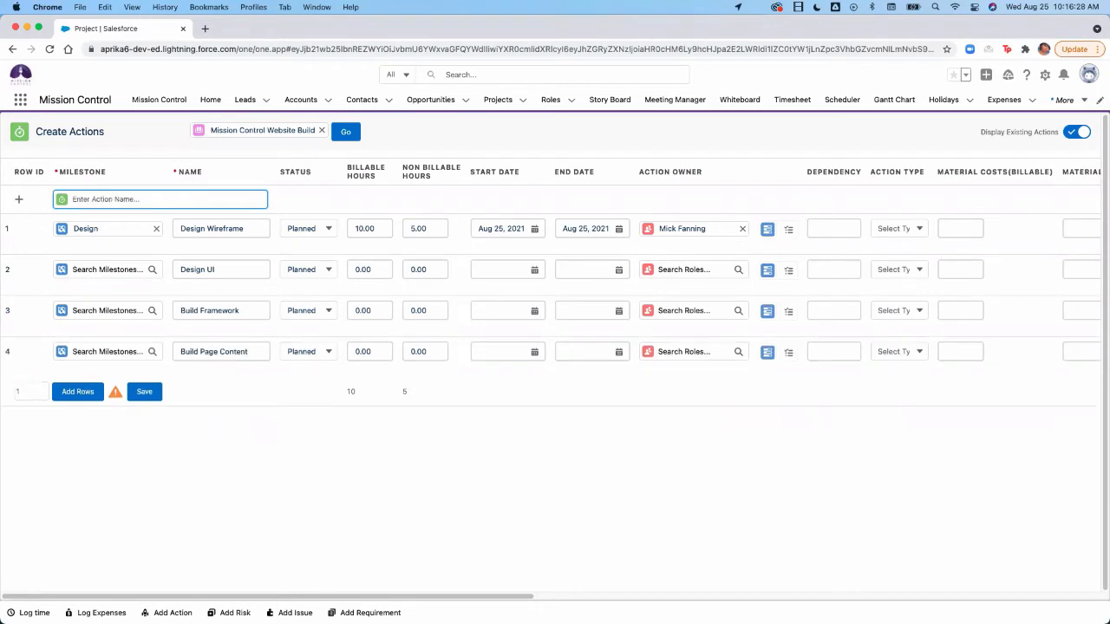
{"action": "type", "text": "Prepare Training Materials"}
{"action": "key", "text": "Return"}
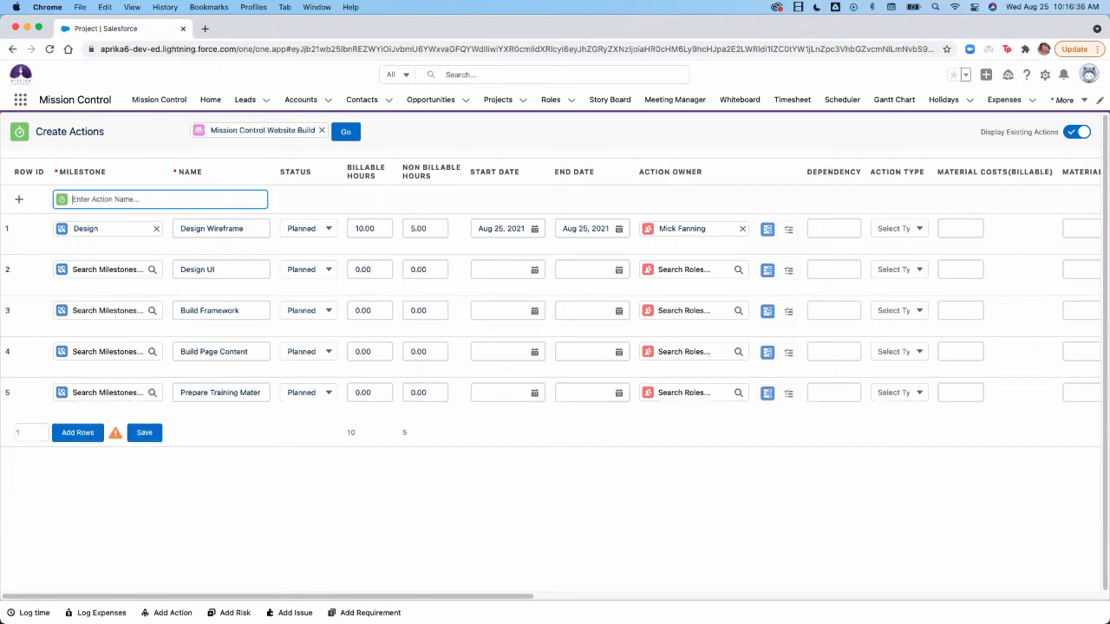
{"action": "type", "text": "Deliver Training"}
{"action": "key", "text": "Return"}
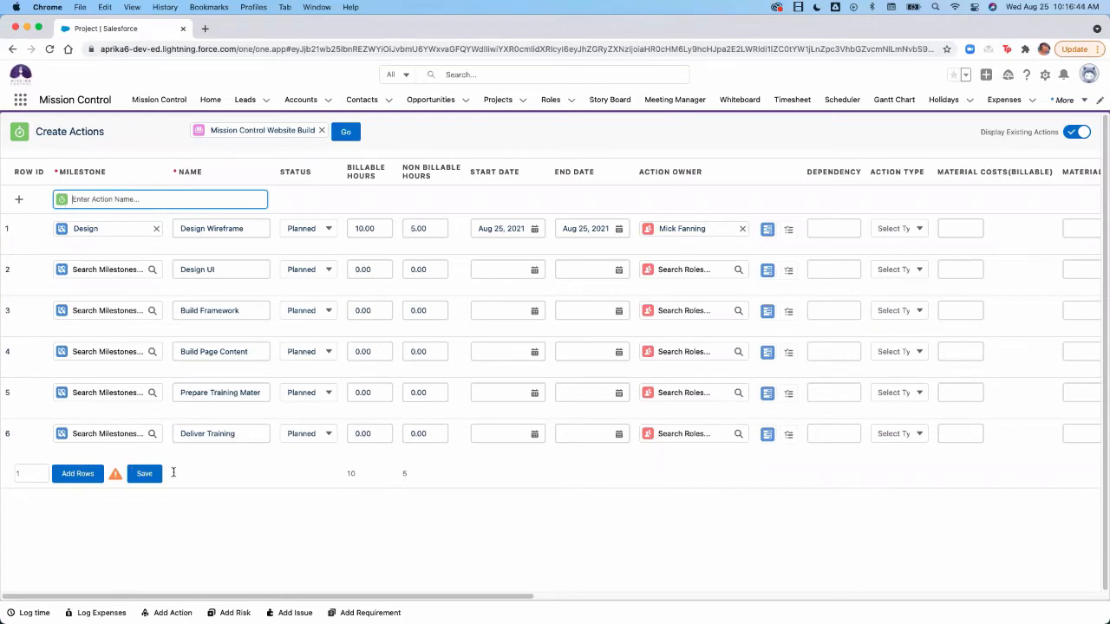
Assign milestones: Design for Design UI, Build for Build Framework and Build Page Content, and Deliver for Prepare Training Materials and Deliver Training.
{"action": "left_click", "coordinate": [130, 269]}
{"action": "left_click", "coordinate": [117, 335]}
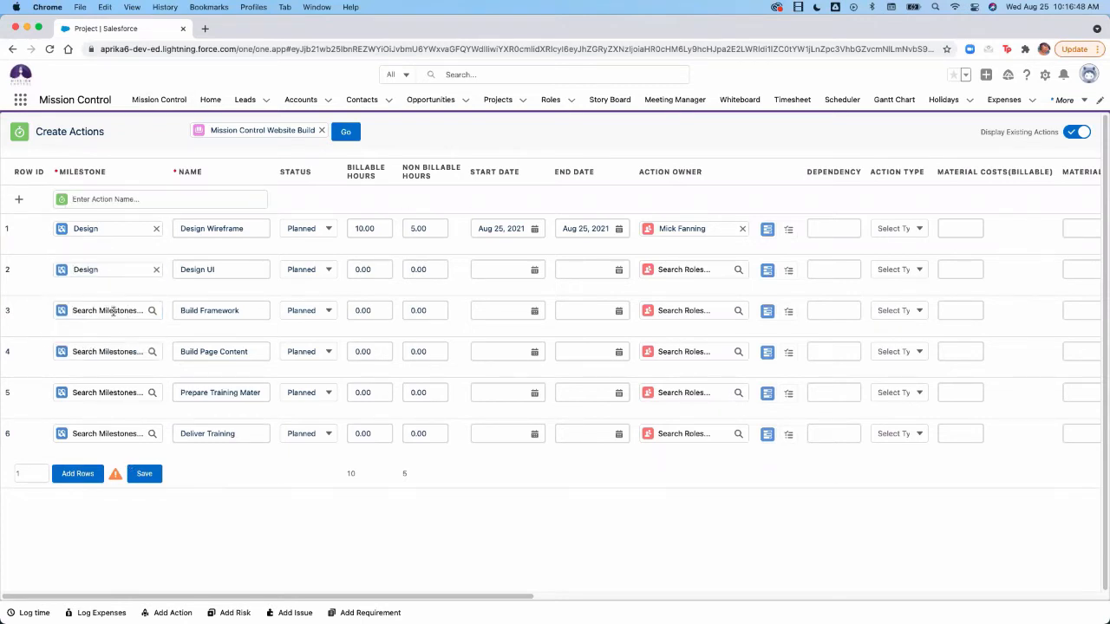
{"action": "left_click", "coordinate": [113, 310]}
{"action": "left_click", "coordinate": [116, 335]}
{"action": "left_click", "coordinate": [112, 351]}
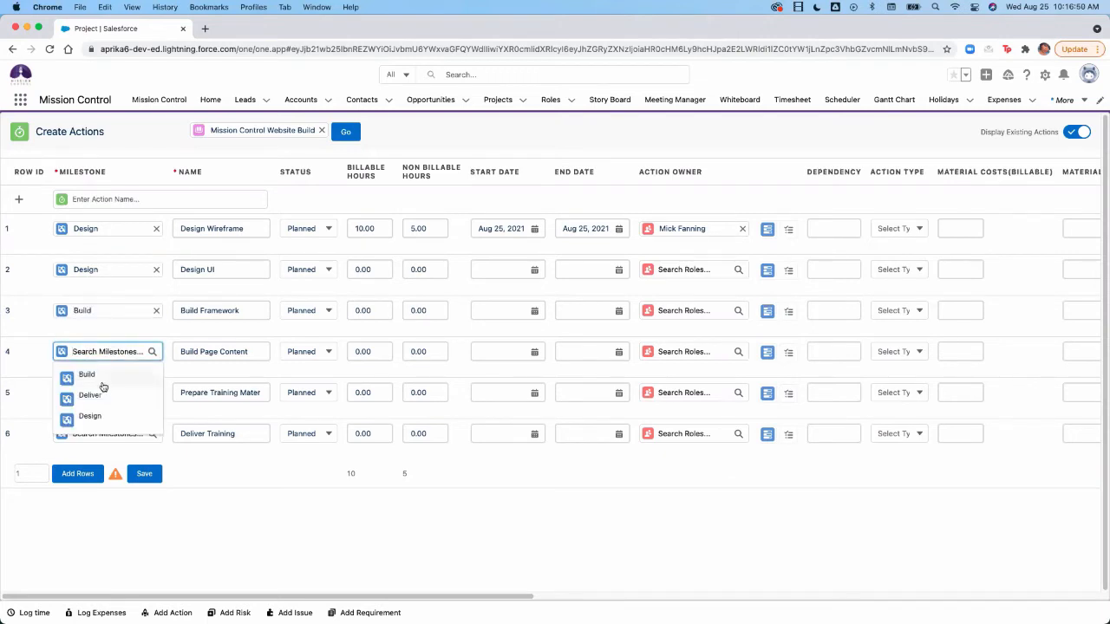
{"action": "left_click", "coordinate": [103, 378]}
{"action": "left_click", "coordinate": [102, 390]}
{"action": "left_click", "coordinate": [107, 434]}
{"action": "left_click", "coordinate": [105, 433]}
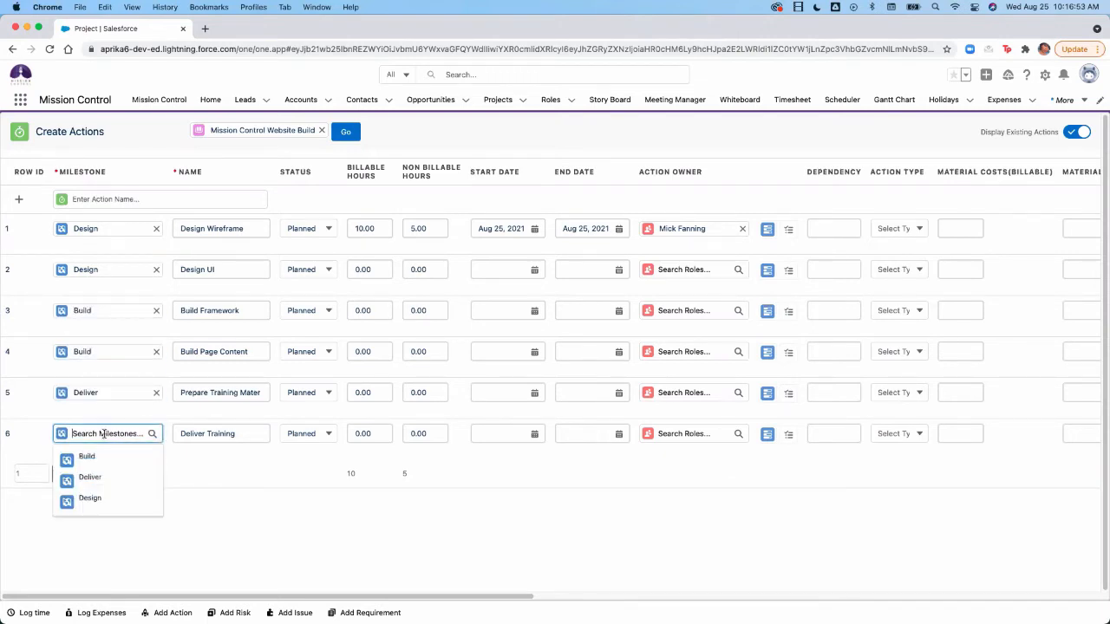
{"action": "left_click", "coordinate": [93, 476]}
Set the billable hours to 10 for each of the five new actions, from Design UI to Deliver Training.
{"action": "left_click", "coordinate": [379, 271]}
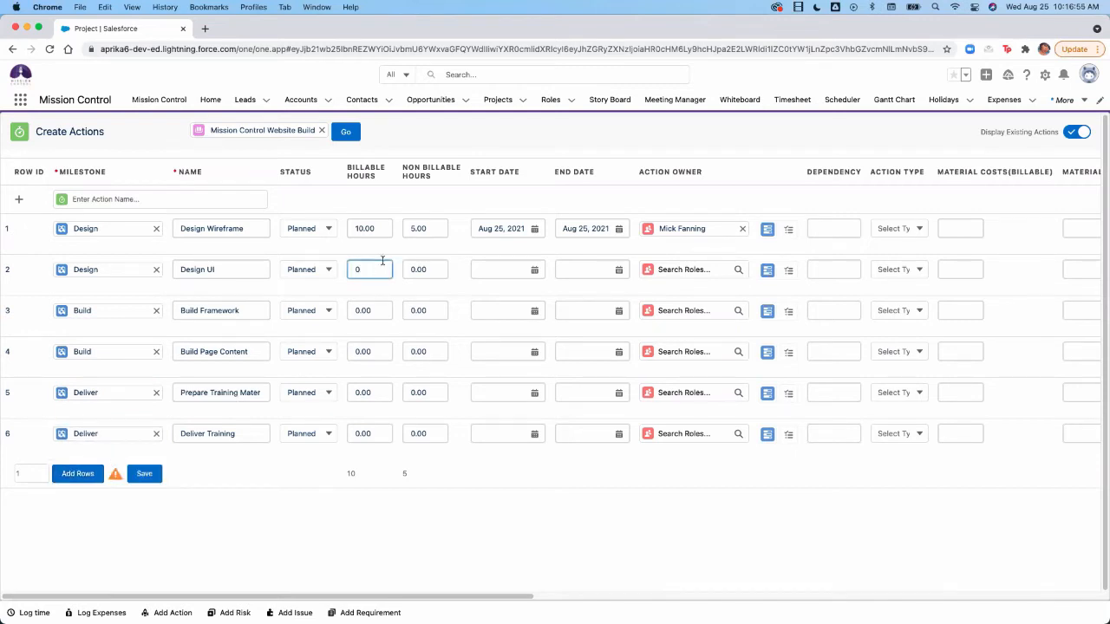
{"action": "type", "text": "10"}
{"action": "left_click", "coordinate": [381, 308]}
{"action": "type", "text": "10"}
{"action": "left_click", "coordinate": [382, 353]}
{"action": "type", "text": "10"}
{"action": "left_click", "coordinate": [366, 390]}
{"action": "type", "text": "10"}
{"action": "left_click", "coordinate": [381, 432]}
{"action": "type", "text": "10"}
Set the 2021 start dates: Sep 1 for Design UI, Sep 8 for Build Framework and Sep 15 for Build Page Content.
{"action": "left_click", "coordinate": [520, 436]}
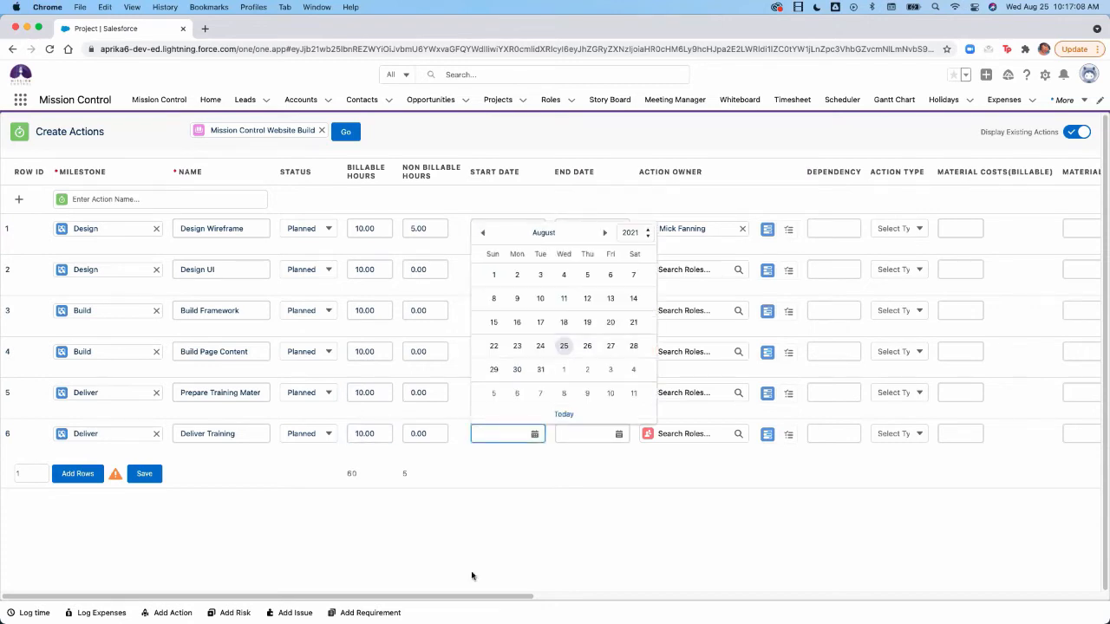
{"action": "left_click", "coordinate": [532, 270]}
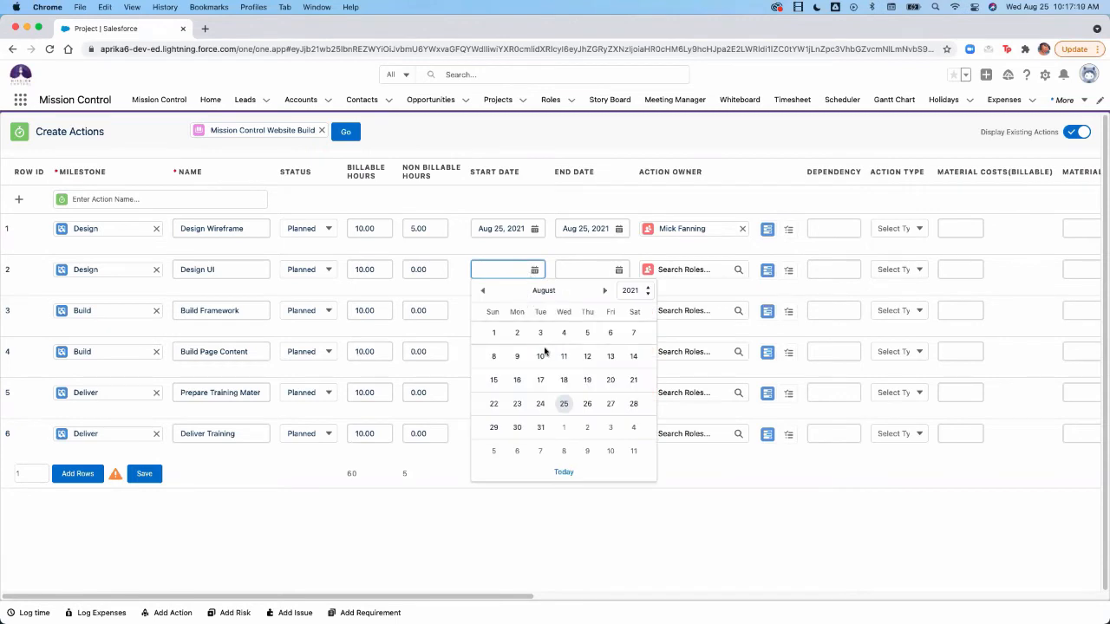
{"action": "left_click", "coordinate": [563, 427]}
{"action": "left_click", "coordinate": [533, 310]}
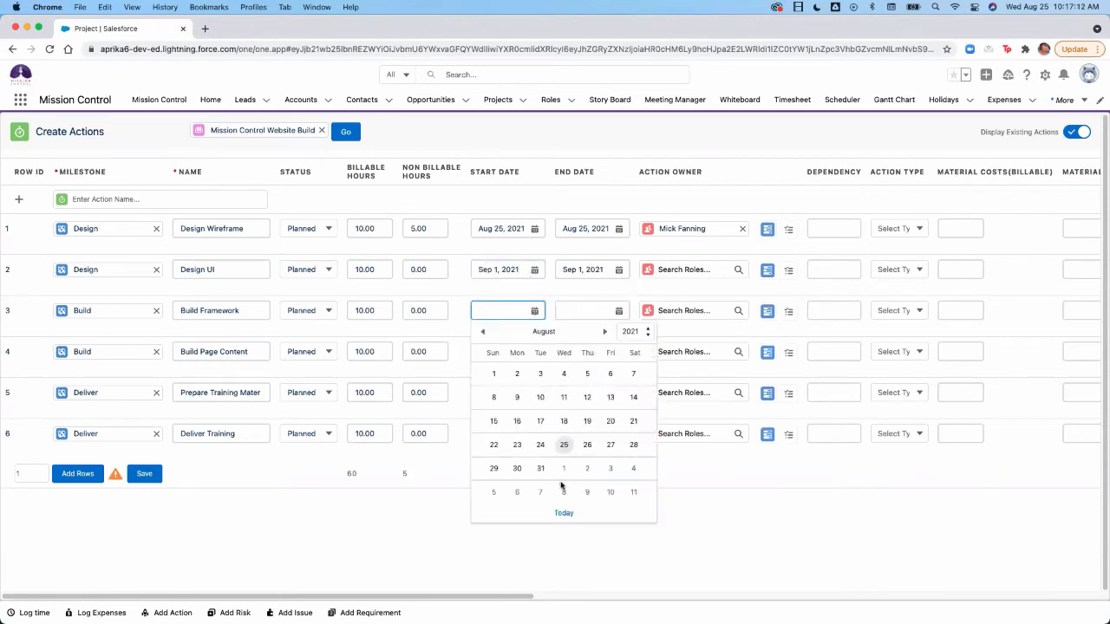
{"action": "left_click", "coordinate": [564, 491]}
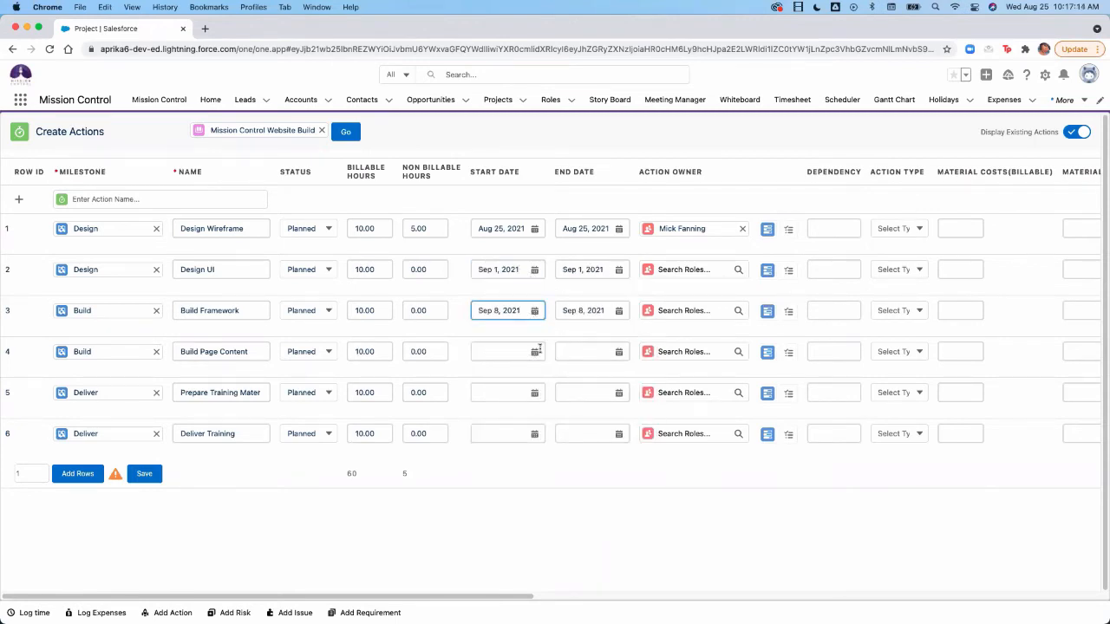
{"action": "left_click", "coordinate": [535, 351]}
{"action": "left_click", "coordinate": [604, 372]}
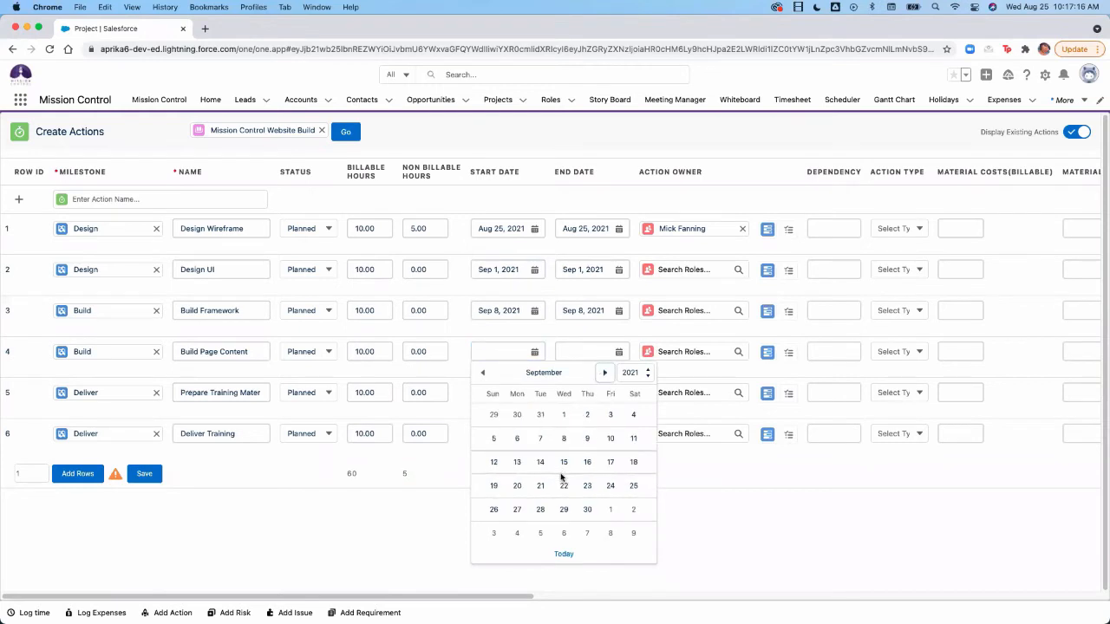
{"action": "left_click", "coordinate": [564, 462]}
Set the start date of Prepare Training Materials to Sep 22, 2021 and of Deliver Training to Sep 29, 2021.
{"action": "left_click", "coordinate": [534, 393]}
{"action": "left_click", "coordinate": [604, 191]}
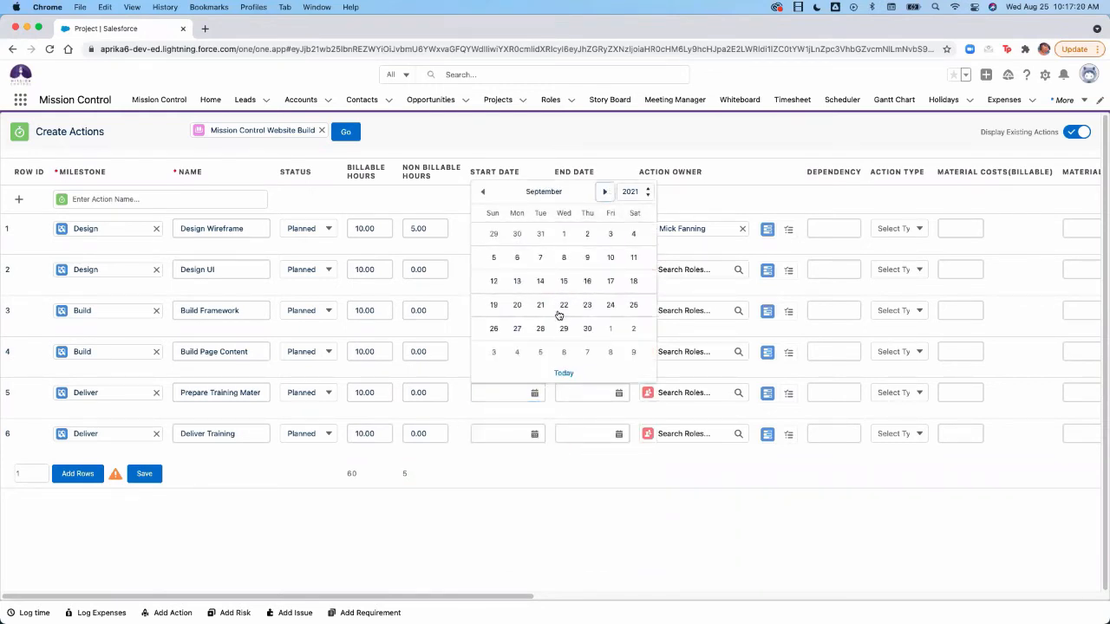
{"action": "left_click", "coordinate": [563, 305]}
{"action": "left_click", "coordinate": [534, 433]}
{"action": "left_click", "coordinate": [604, 233]}
{"action": "left_click", "coordinate": [563, 372]}
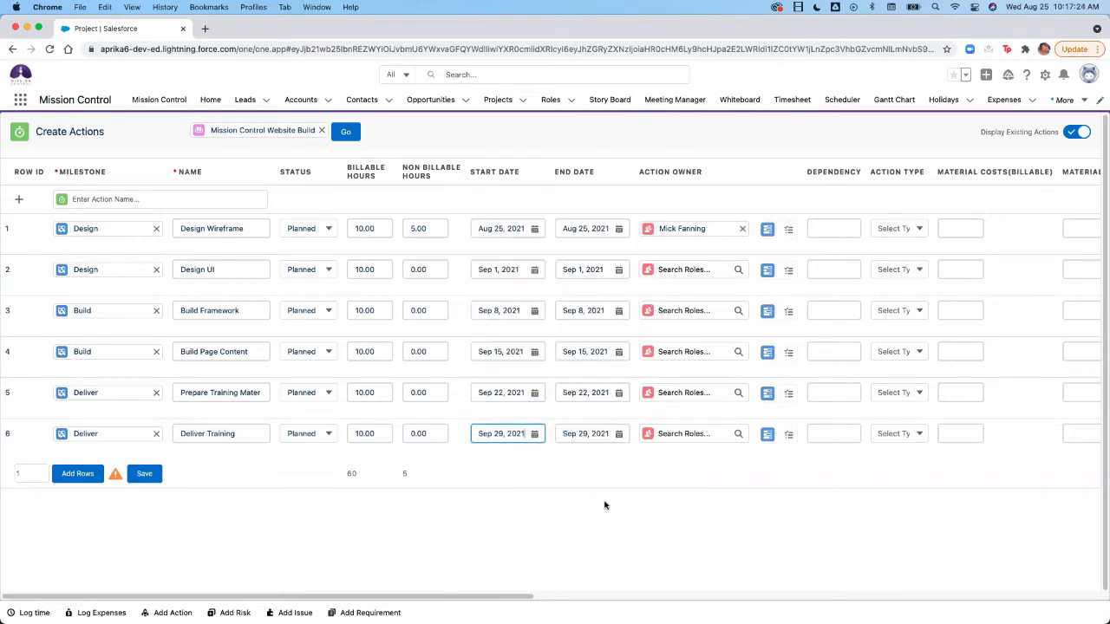
Assign action owners: the fifth listed role to Design UI, the fourth to Build Framework and the sixth to Build Page Content.
{"action": "left_click", "coordinate": [704, 270]}
{"action": "left_click", "coordinate": [683, 376]}
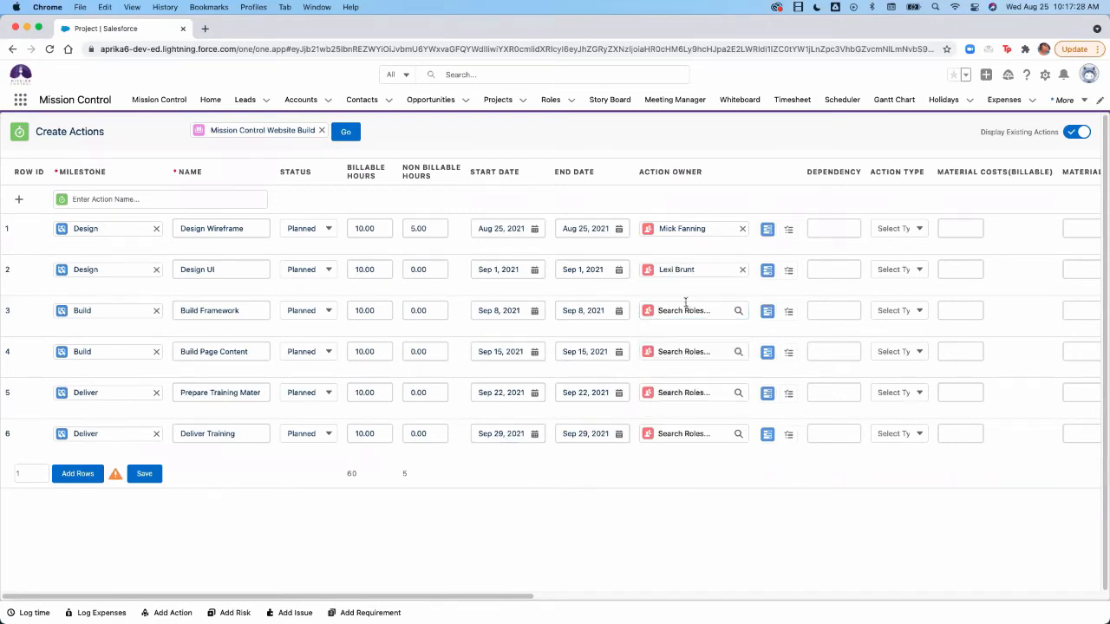
{"action": "left_click", "coordinate": [684, 310]}
{"action": "left_click", "coordinate": [687, 396]}
{"action": "left_click", "coordinate": [697, 351]}
{"action": "left_click", "coordinate": [688, 478]}
Assign the fourth listed role to Prepare Training Materials and the fifth to Deliver Training, and review the remaining action fields.
{"action": "left_click", "coordinate": [699, 393]}
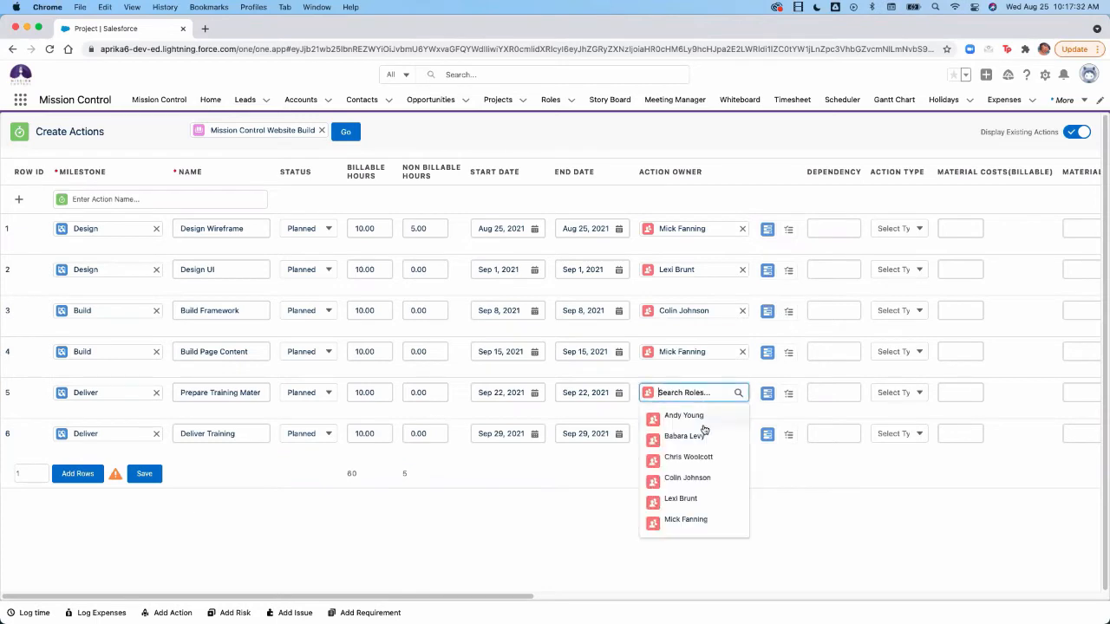
{"action": "left_click", "coordinate": [706, 478]}
{"action": "left_click", "coordinate": [706, 434]}
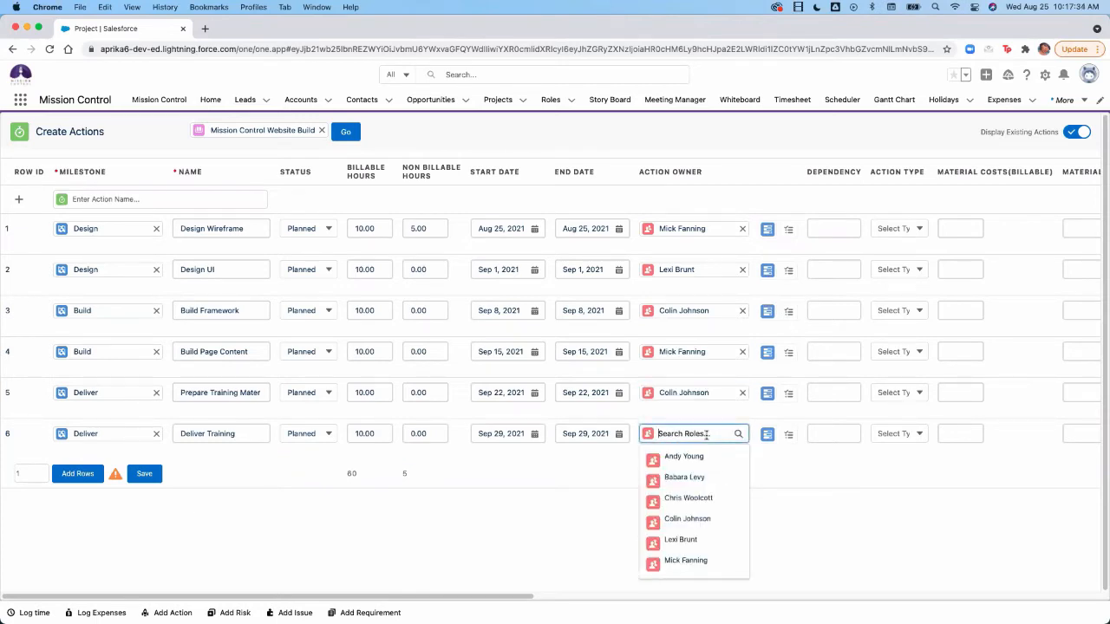
{"action": "left_click", "coordinate": [682, 539]}
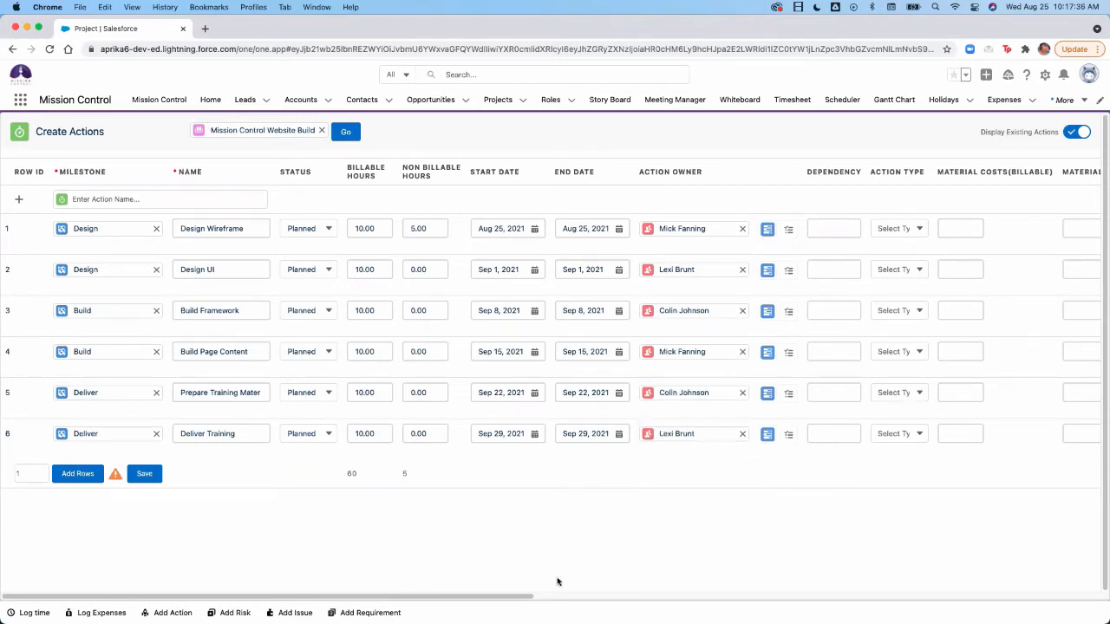
{"action": "left_click_drag", "start_coordinate": [504, 601], "coordinate": [852, 610]}
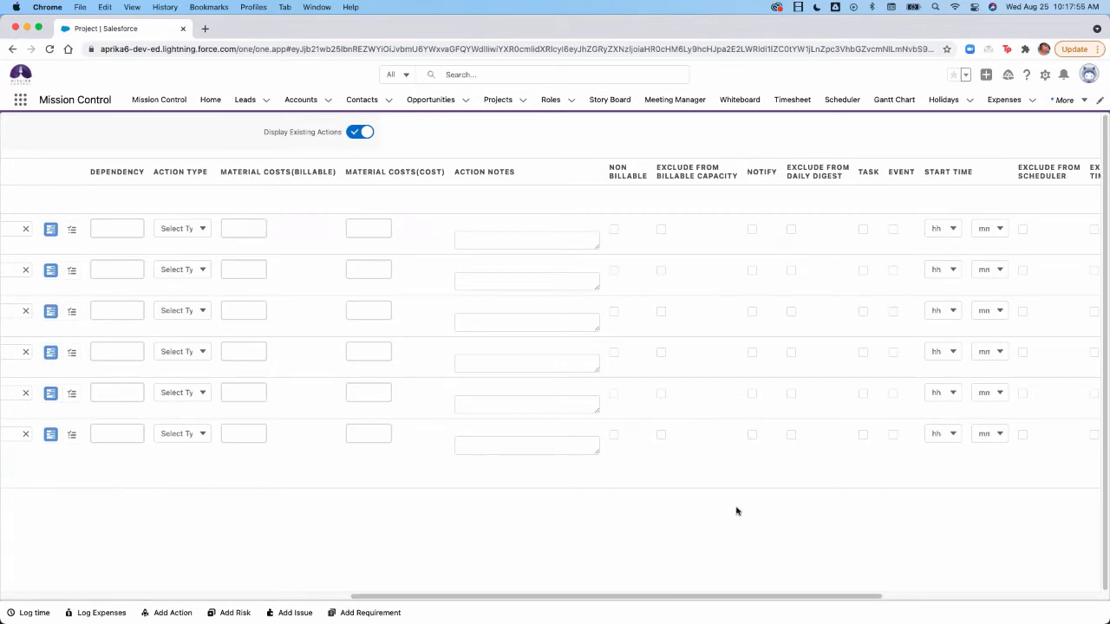
Save all six planned actions for the Mission Control Website Build project.
{"action": "left_click_drag", "start_coordinate": [671, 596], "coordinate": [233, 575]}
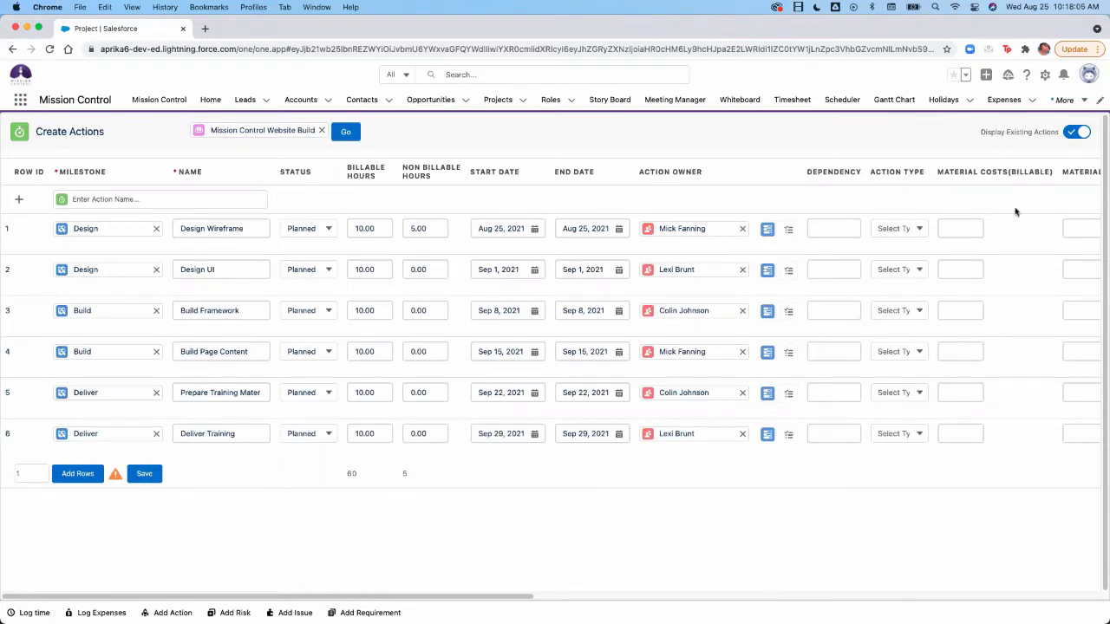
{"action": "left_click", "coordinate": [156, 474]}
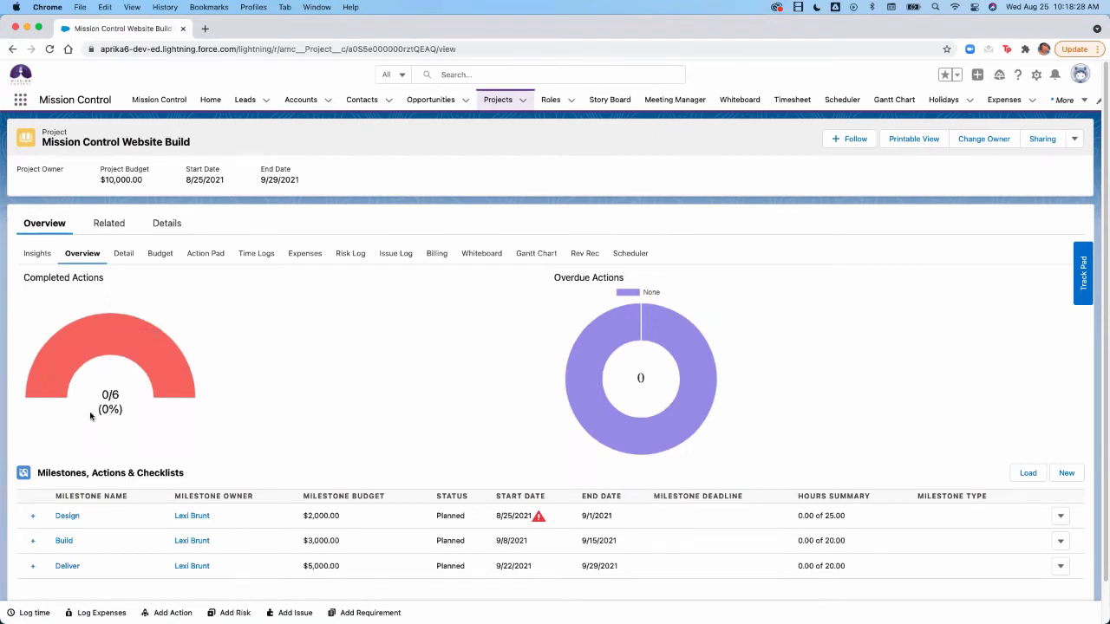
Open the project's details and compare the allocated hours with the total scheduled hours under Hours Information.
{"action": "left_click", "coordinate": [163, 225]}
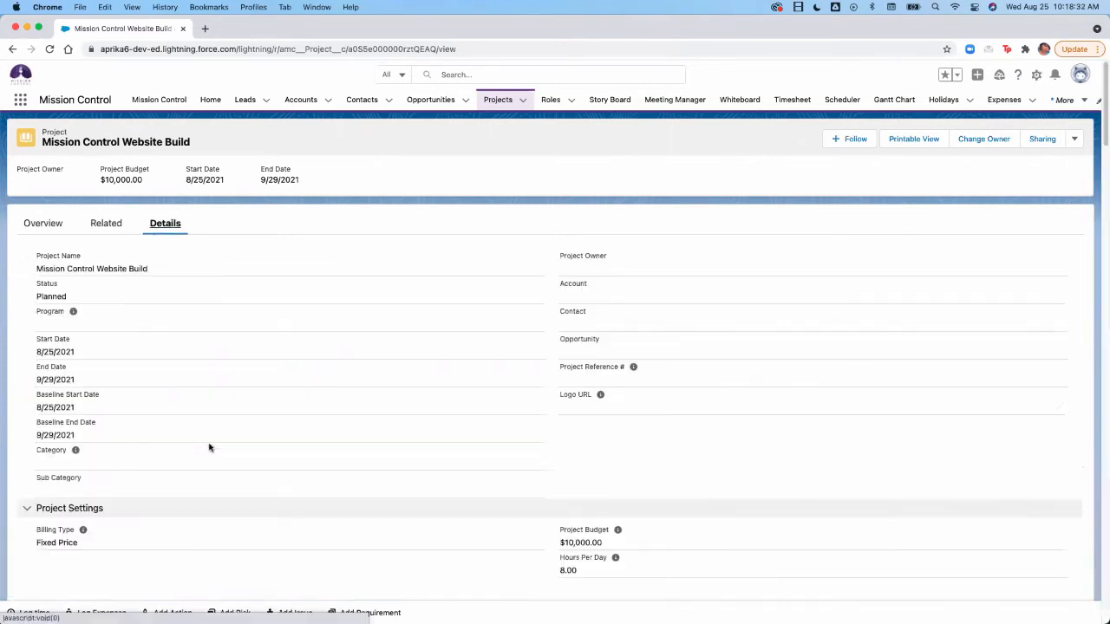
{"action": "scroll", "coordinate": [601, 515], "scroll_direction": "down", "scroll_amount": 3}
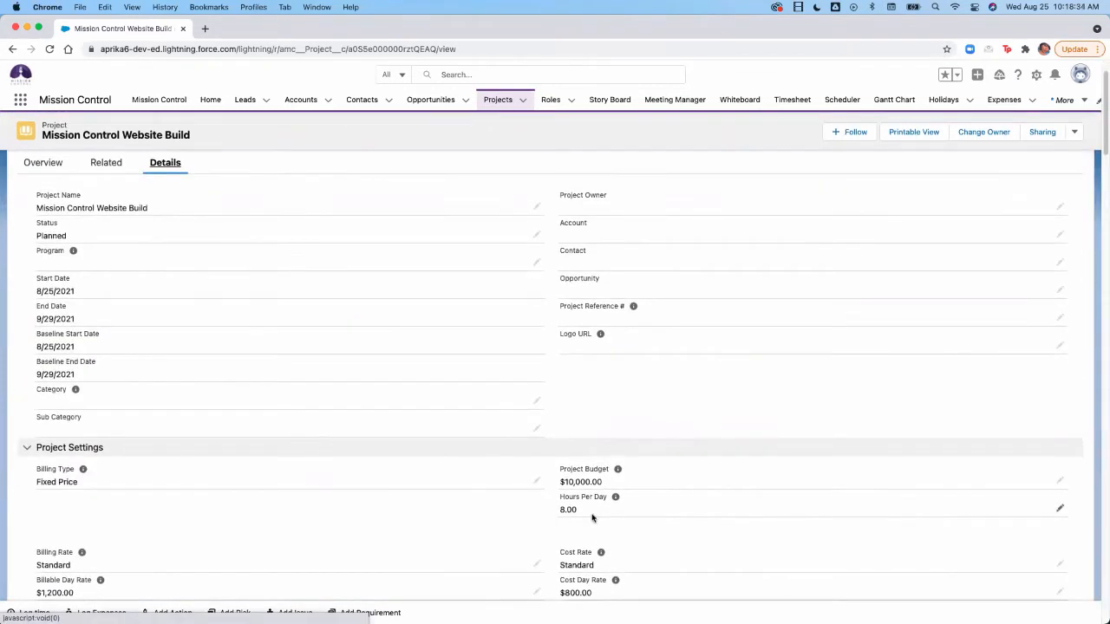
{"action": "scroll", "coordinate": [594, 517], "scroll_direction": "down", "scroll_amount": 6}
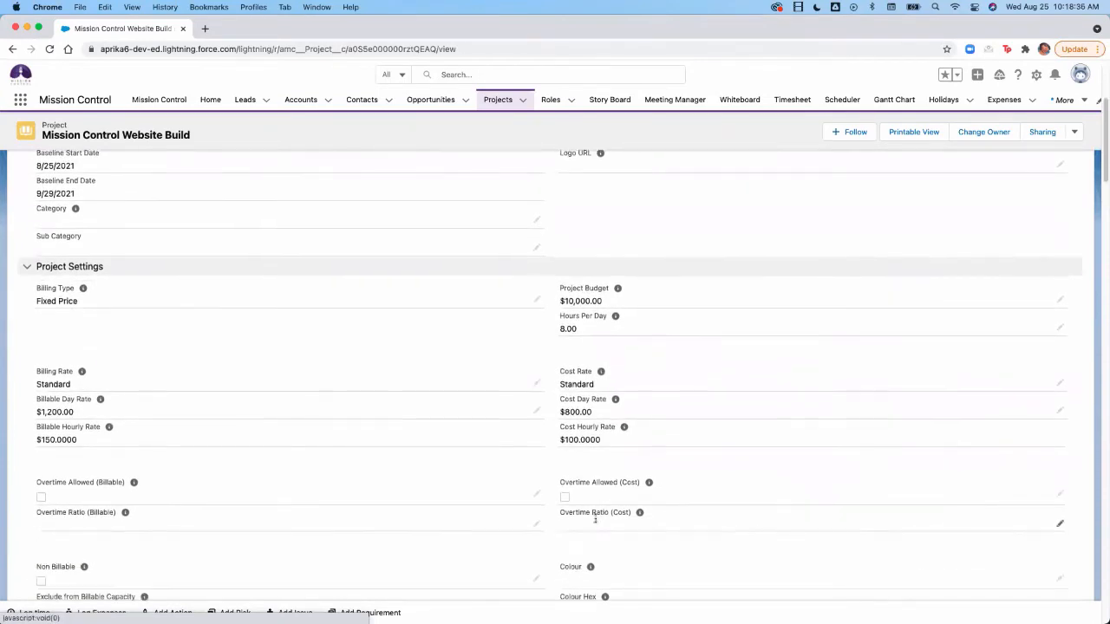
{"action": "scroll", "coordinate": [598, 518], "scroll_direction": "down", "scroll_amount": 8}
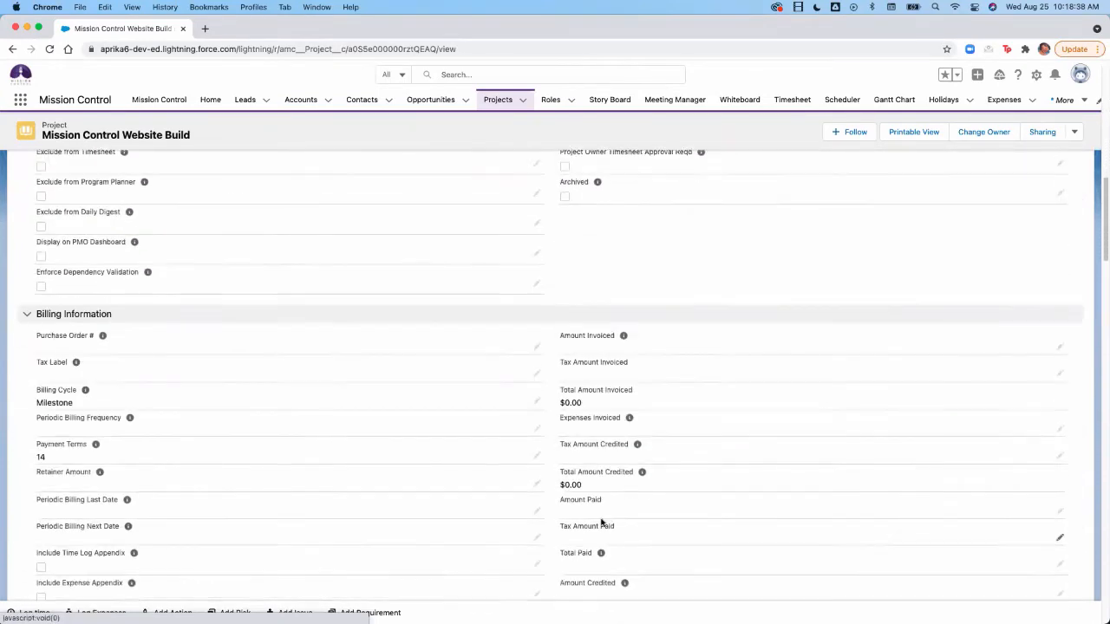
{"action": "scroll", "coordinate": [604, 524], "scroll_direction": "down", "scroll_amount": 8}
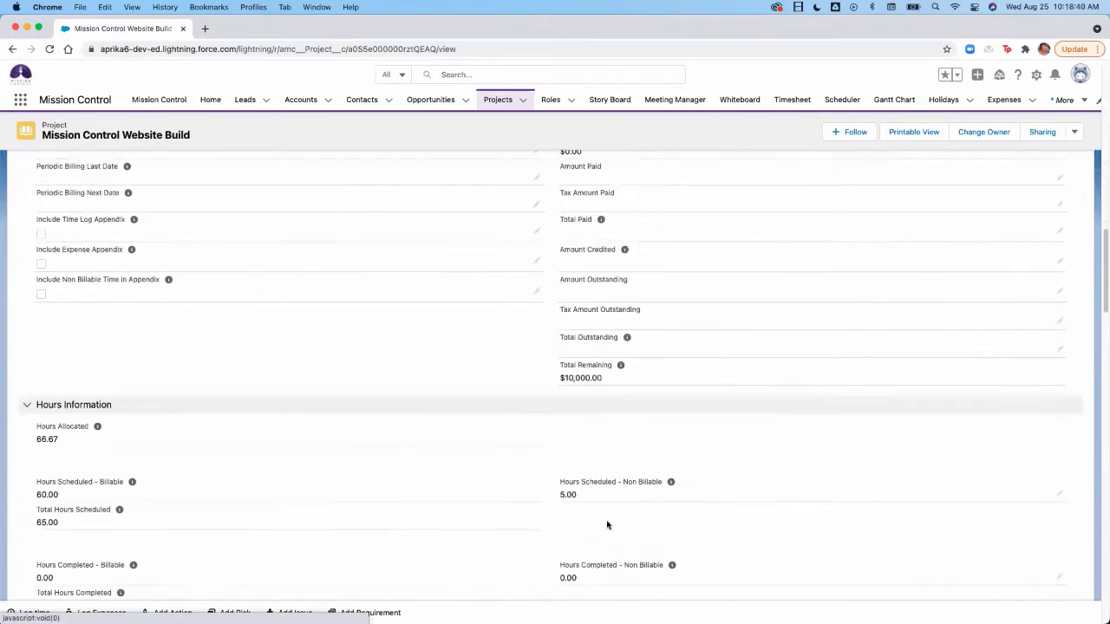
{"action": "scroll", "coordinate": [611, 524], "scroll_direction": "down", "scroll_amount": 4}
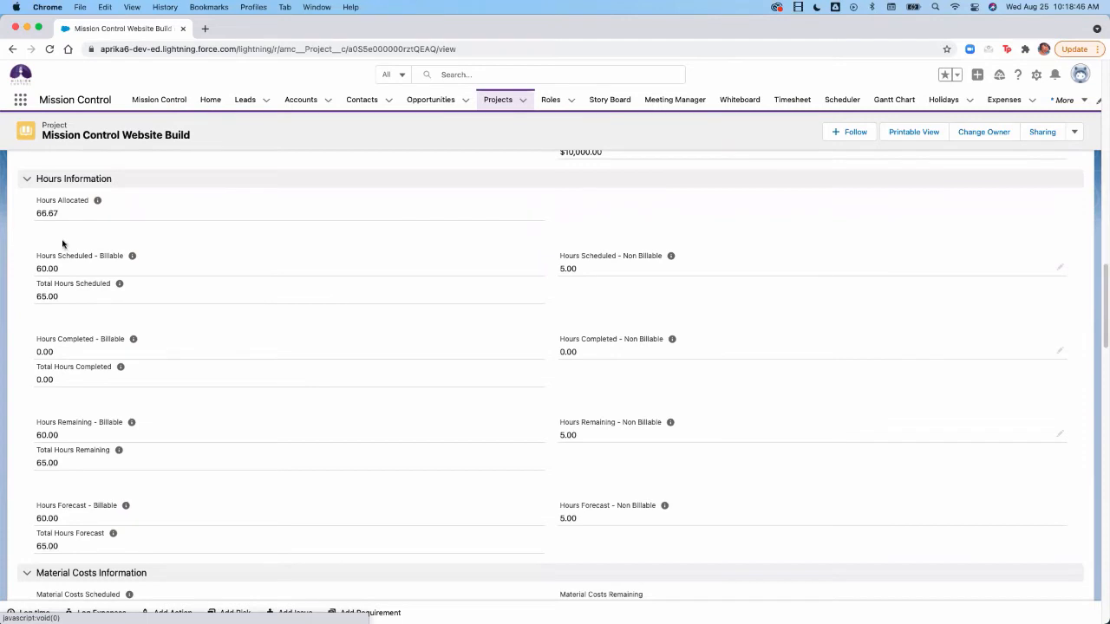
{"action": "left_click_drag", "start_coordinate": [34, 213], "coordinate": [63, 218]}
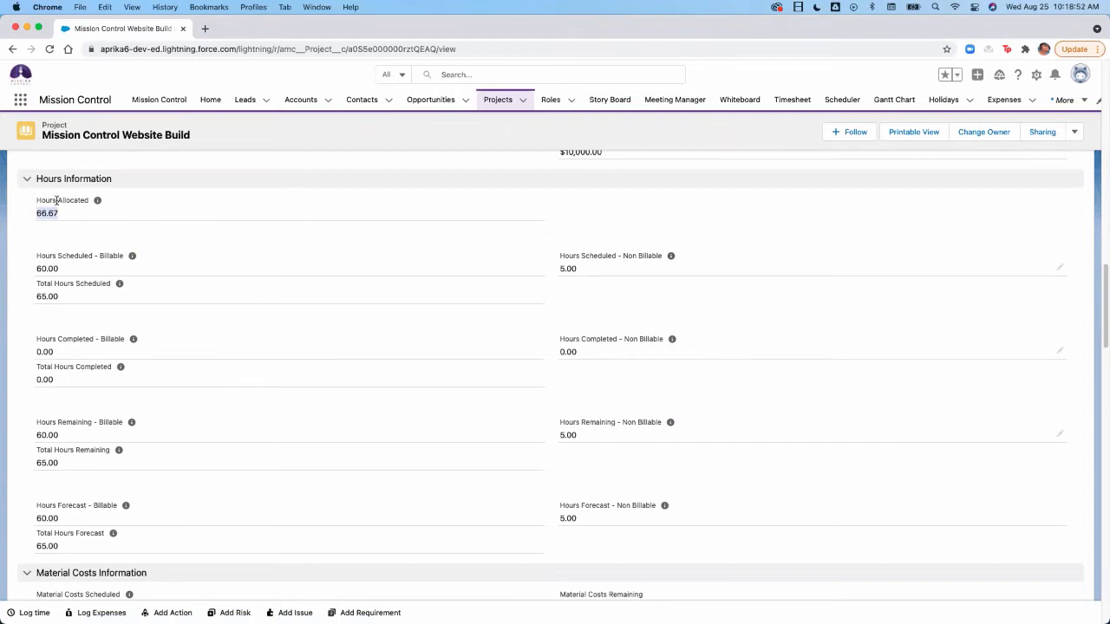
{"action": "left_click_drag", "start_coordinate": [59, 296], "coordinate": [27, 297]}
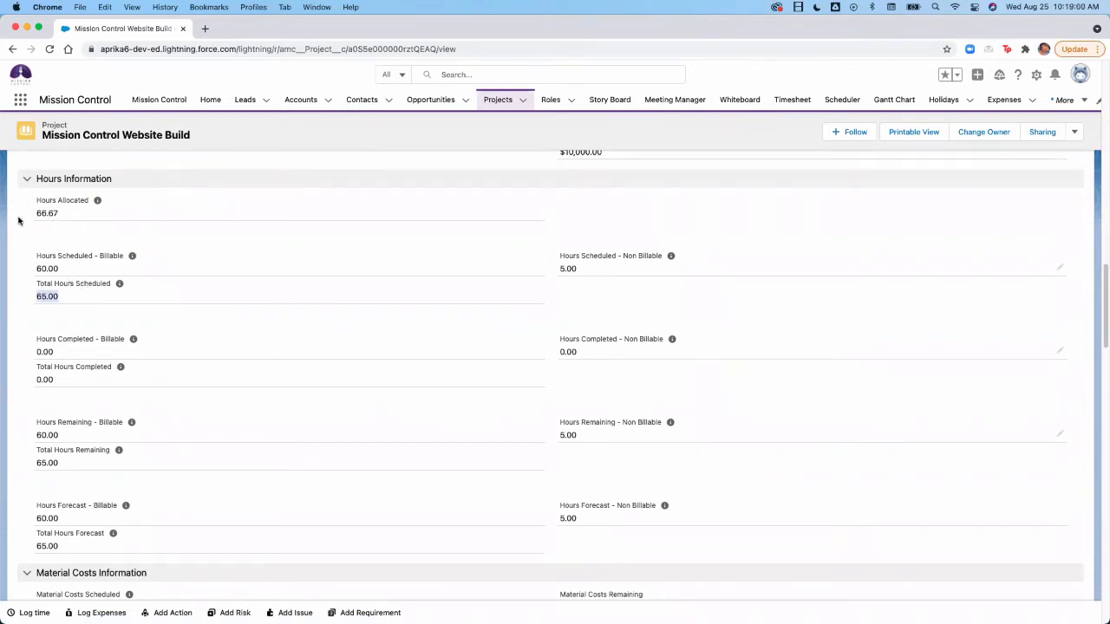
Review the project's remaining and forecast hours, material costs, purchase order, expense and financial information.
{"action": "scroll", "coordinate": [364, 416], "scroll_direction": "down", "scroll_amount": 3}
{"action": "scroll", "coordinate": [364, 433], "scroll_direction": "down", "scroll_amount": 3}
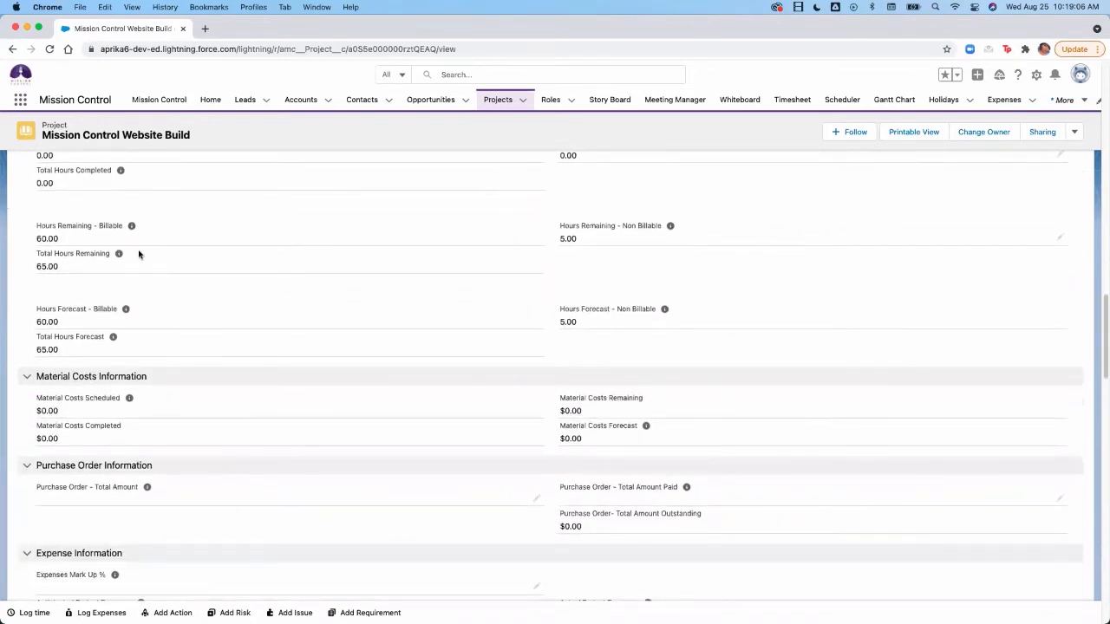
{"action": "scroll", "coordinate": [286, 458], "scroll_direction": "down", "scroll_amount": 3}
{"action": "scroll", "coordinate": [290, 463], "scroll_direction": "down", "scroll_amount": 1}
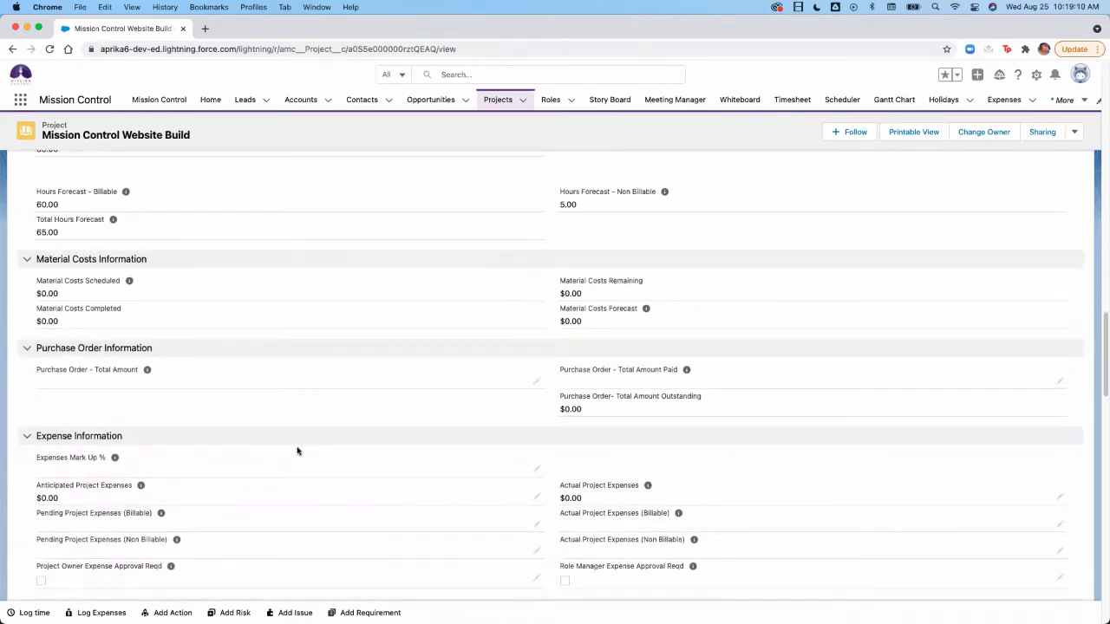
{"action": "scroll", "coordinate": [344, 448], "scroll_direction": "down", "scroll_amount": 10}
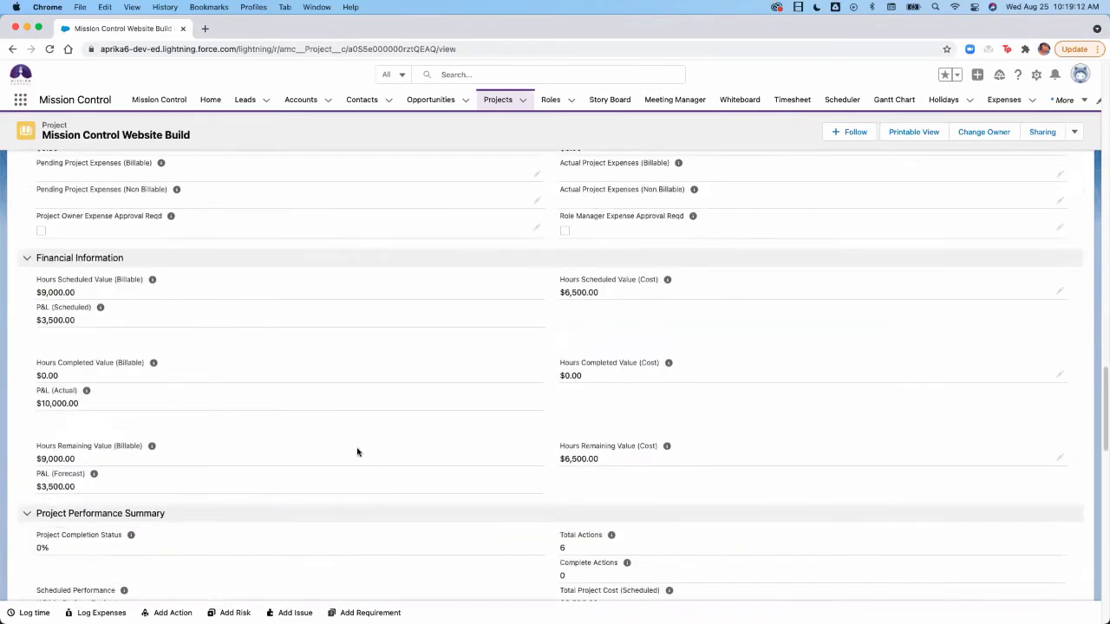
{"action": "scroll", "coordinate": [356, 460], "scroll_direction": "down", "scroll_amount": 1}
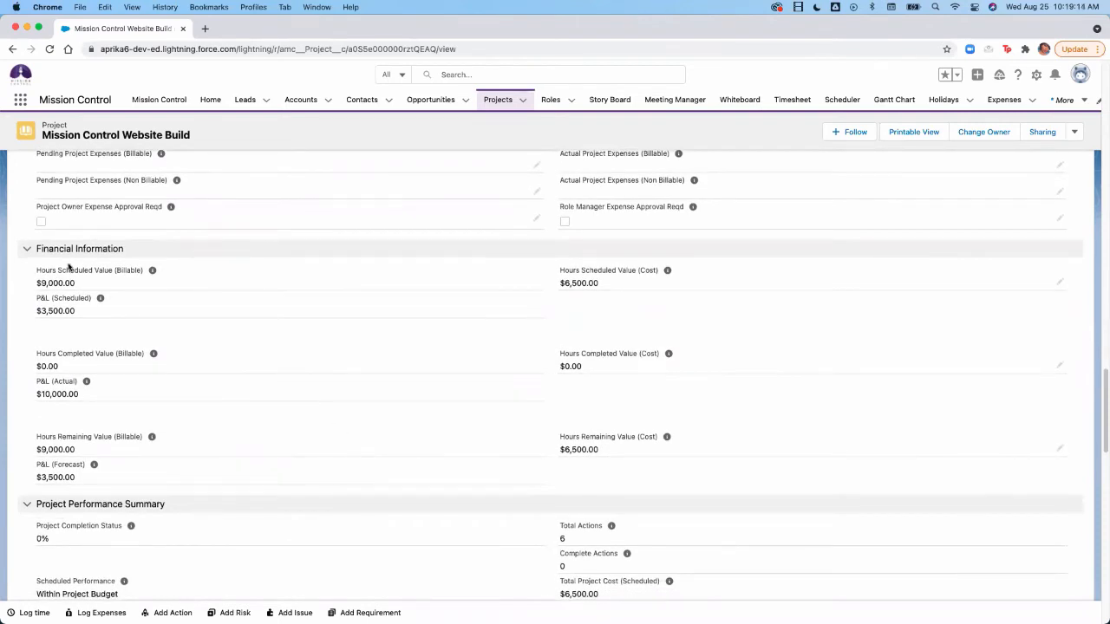
{"action": "scroll", "coordinate": [112, 291], "scroll_direction": "down", "scroll_amount": 1}
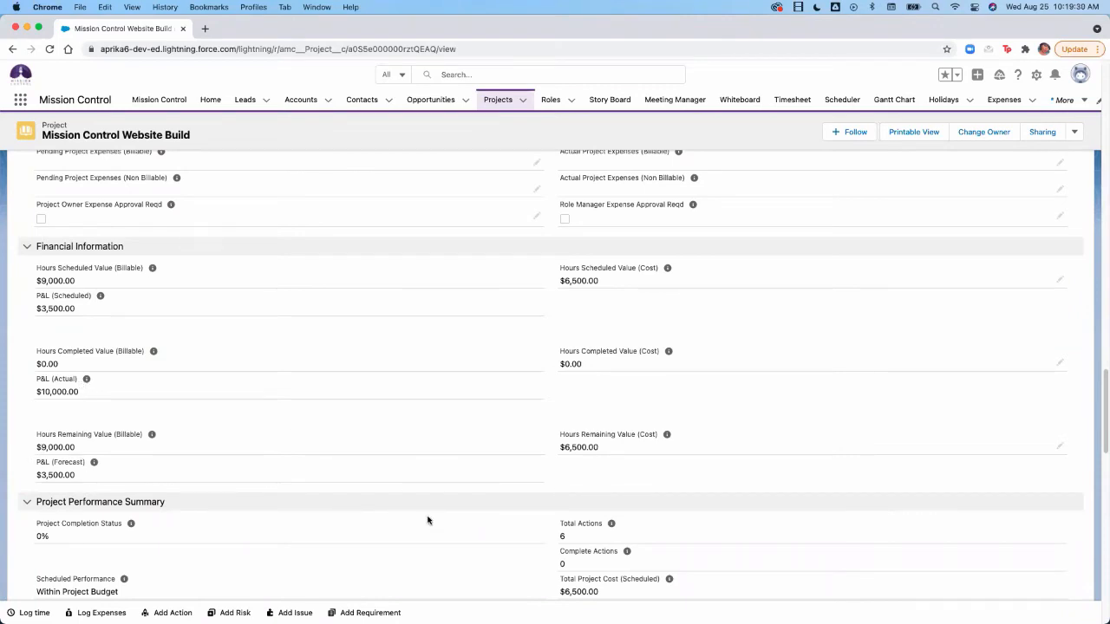
{"action": "scroll", "coordinate": [364, 460], "scroll_direction": "down", "scroll_amount": 2}
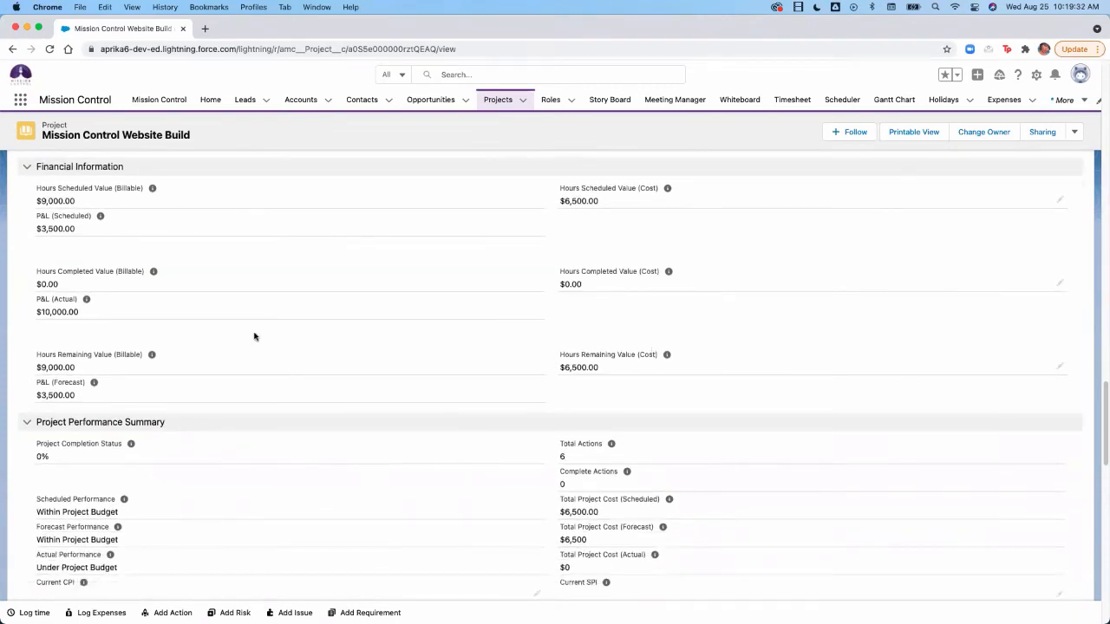
Examine the Scheduled Performance in the Project Performance Summary and the Gantt chart embedded at the end of the project details.
{"action": "scroll", "coordinate": [598, 459], "scroll_direction": "down", "scroll_amount": 2}
{"action": "scroll", "coordinate": [616, 469], "scroll_direction": "down", "scroll_amount": 2}
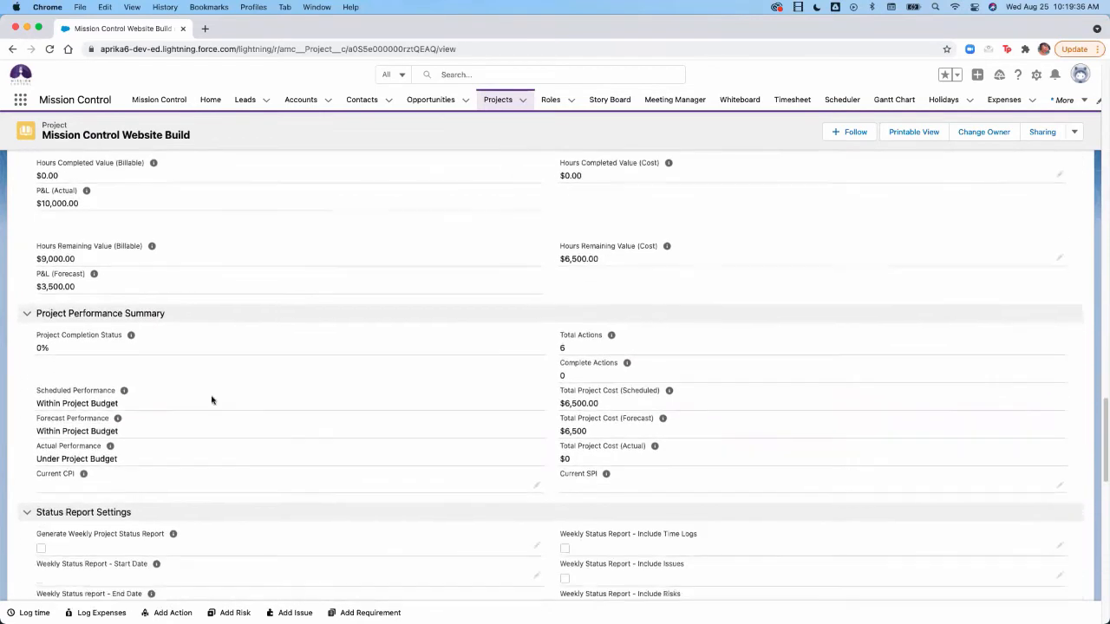
{"action": "left_click_drag", "start_coordinate": [35, 399], "coordinate": [111, 414]}
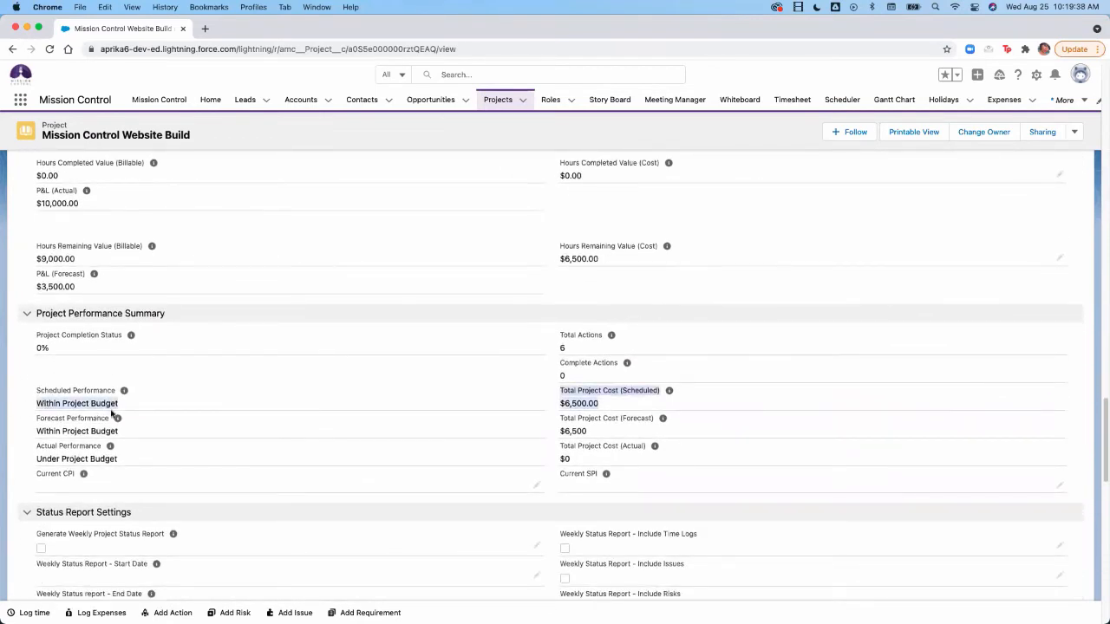
{"action": "left_click", "coordinate": [202, 400]}
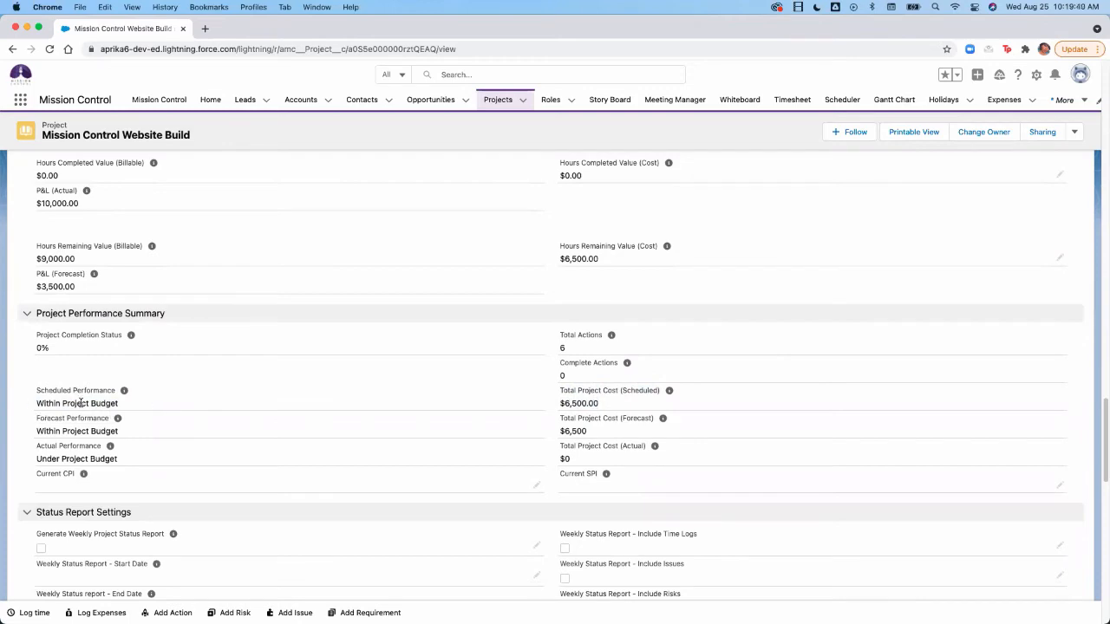
{"action": "scroll", "coordinate": [185, 458], "scroll_direction": "down", "scroll_amount": 3}
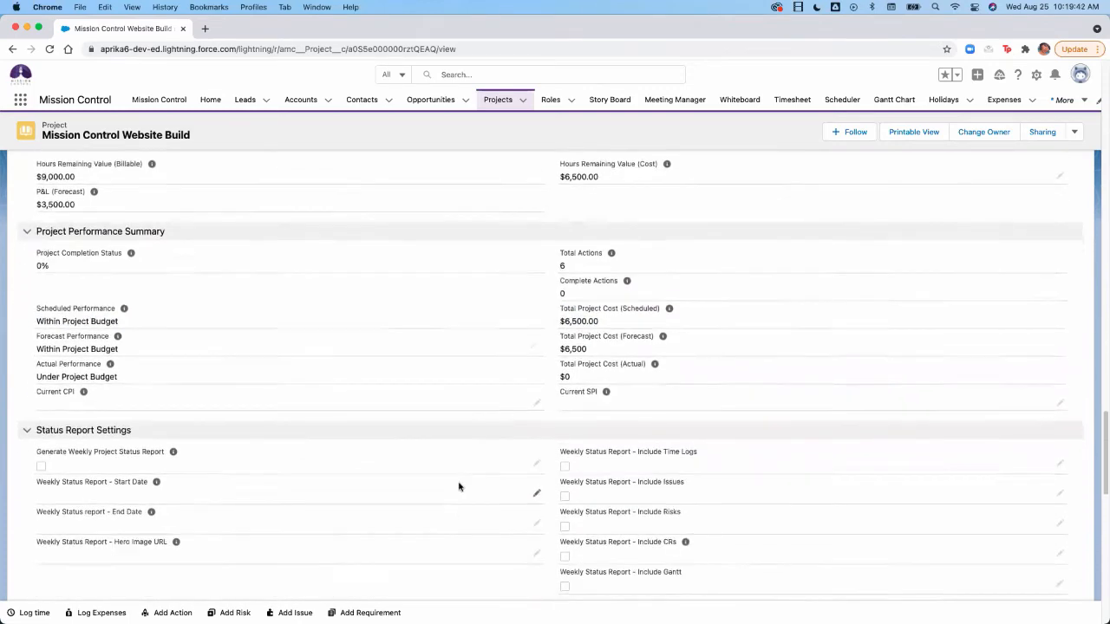
{"action": "scroll", "coordinate": [525, 391], "scroll_direction": "down", "scroll_amount": 10}
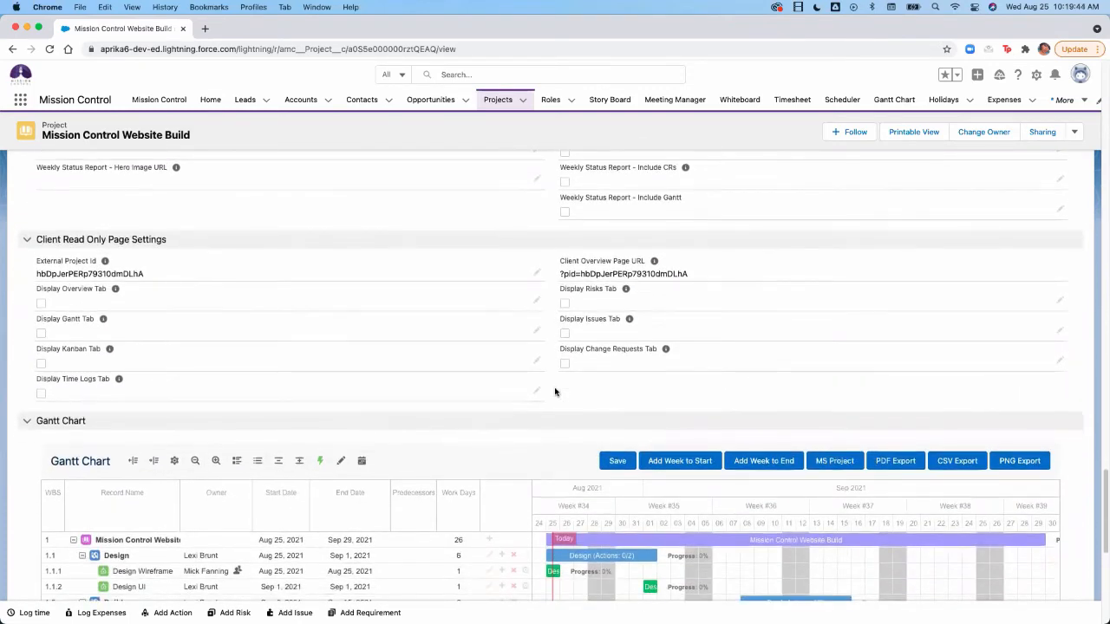
{"action": "scroll", "coordinate": [555, 392], "scroll_direction": "down", "scroll_amount": 3}
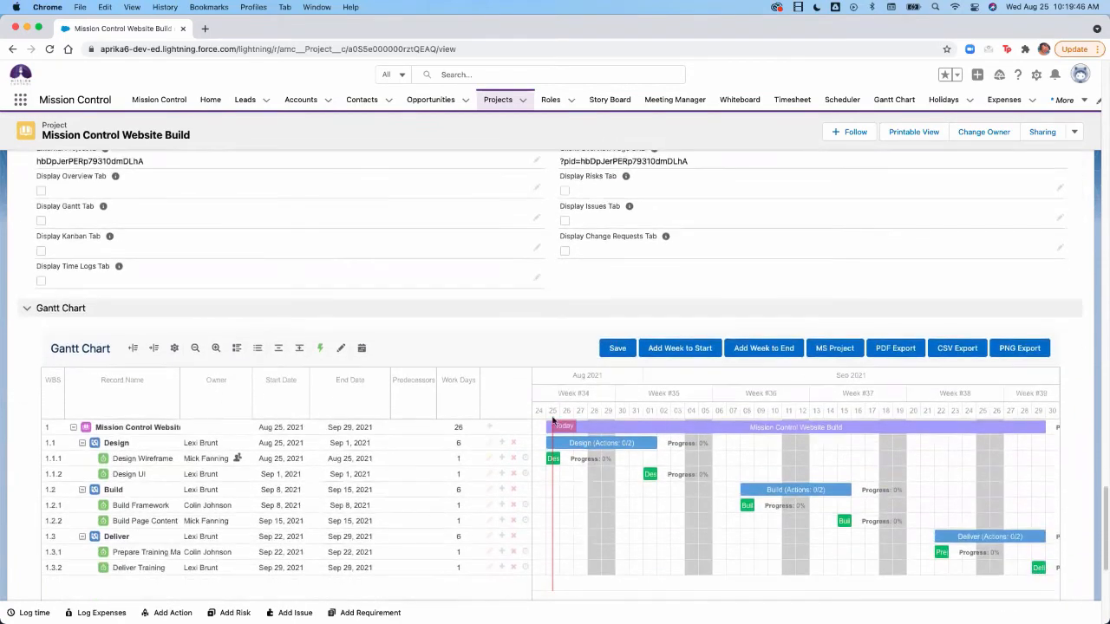
{"action": "scroll", "coordinate": [532, 554], "scroll_direction": "down", "scroll_amount": 1}
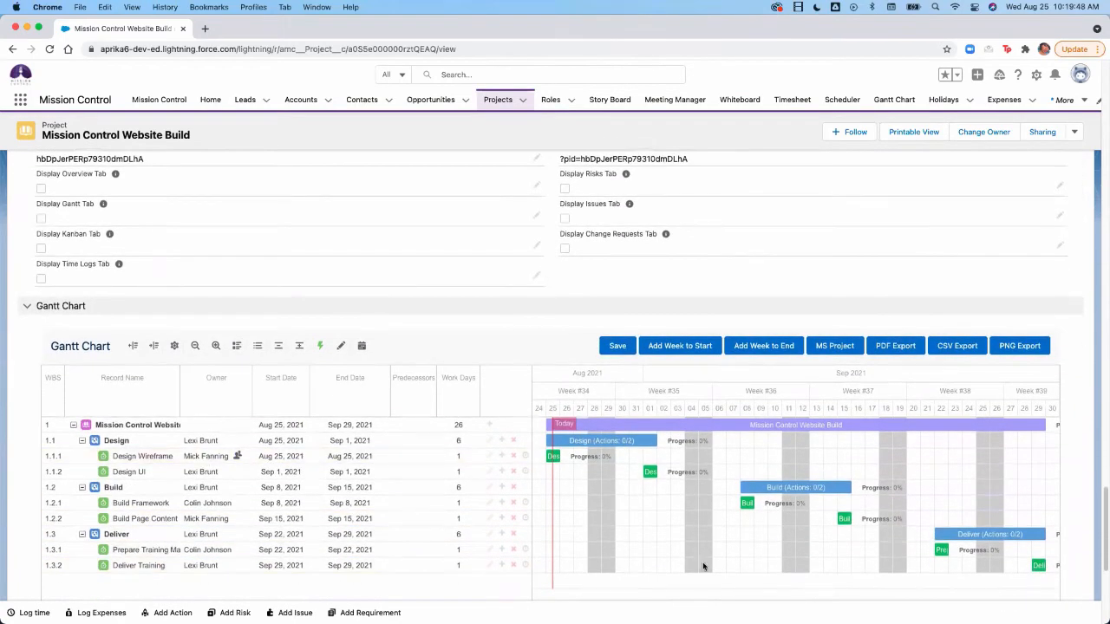
Return to the project overview and open its Gantt Chart to examine the milestone and action schedule.
{"action": "scroll", "coordinate": [317, 386], "scroll_direction": "up", "scroll_amount": 20}
{"action": "scroll", "coordinate": [319, 379], "scroll_direction": "up", "scroll_amount": 15}
{"action": "left_click", "coordinate": [41, 224]}
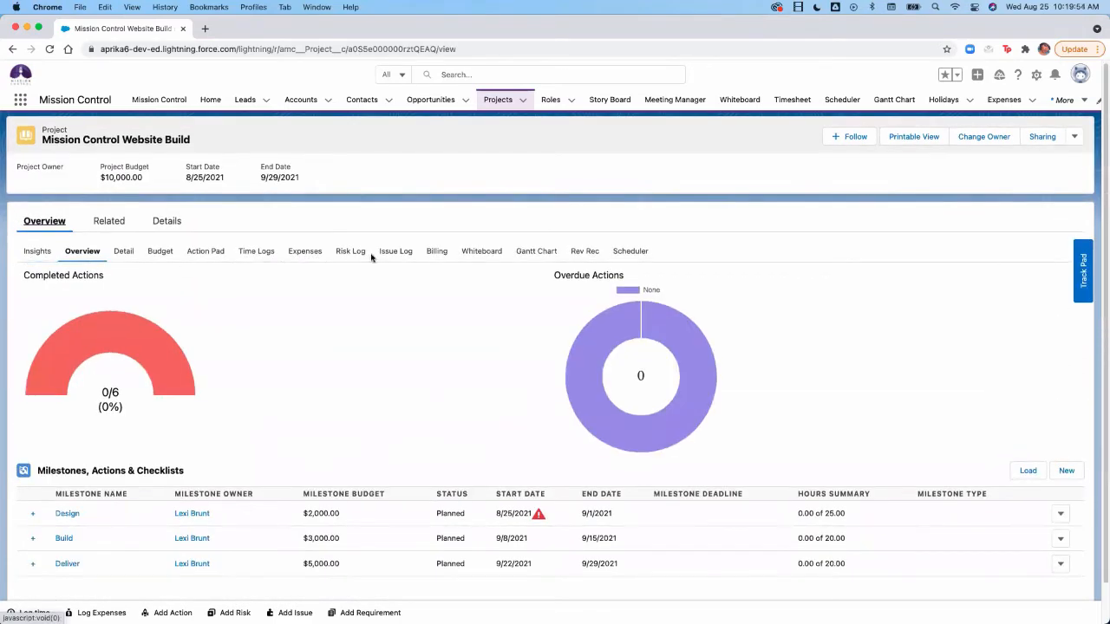
{"action": "left_click", "coordinate": [528, 256]}
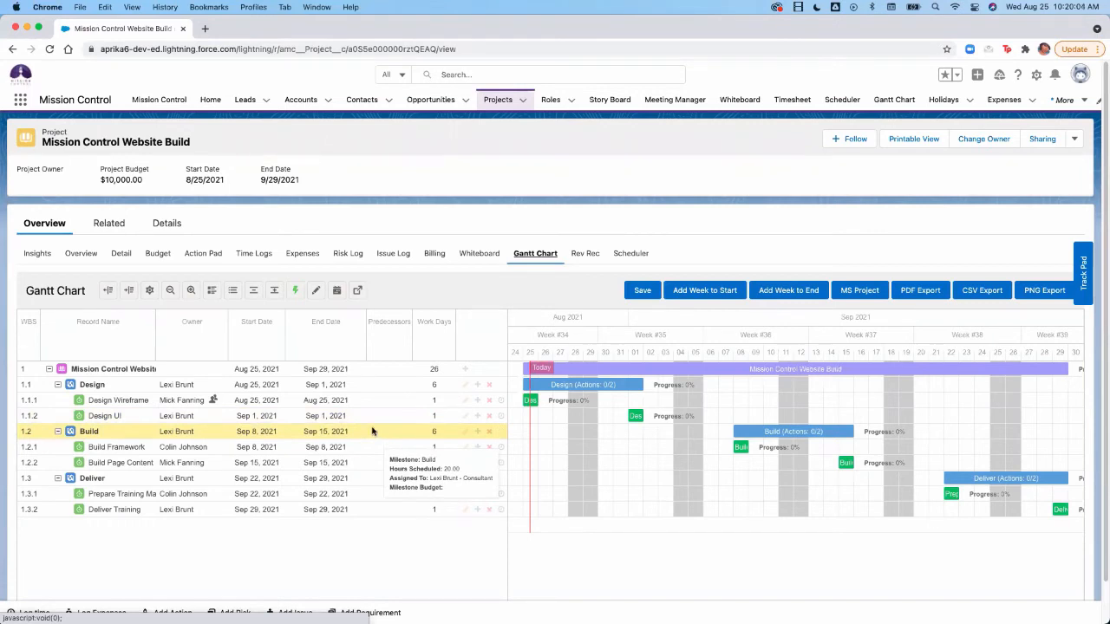
{"action": "scroll", "coordinate": [572, 454], "scroll_direction": "down", "scroll_amount": 2}
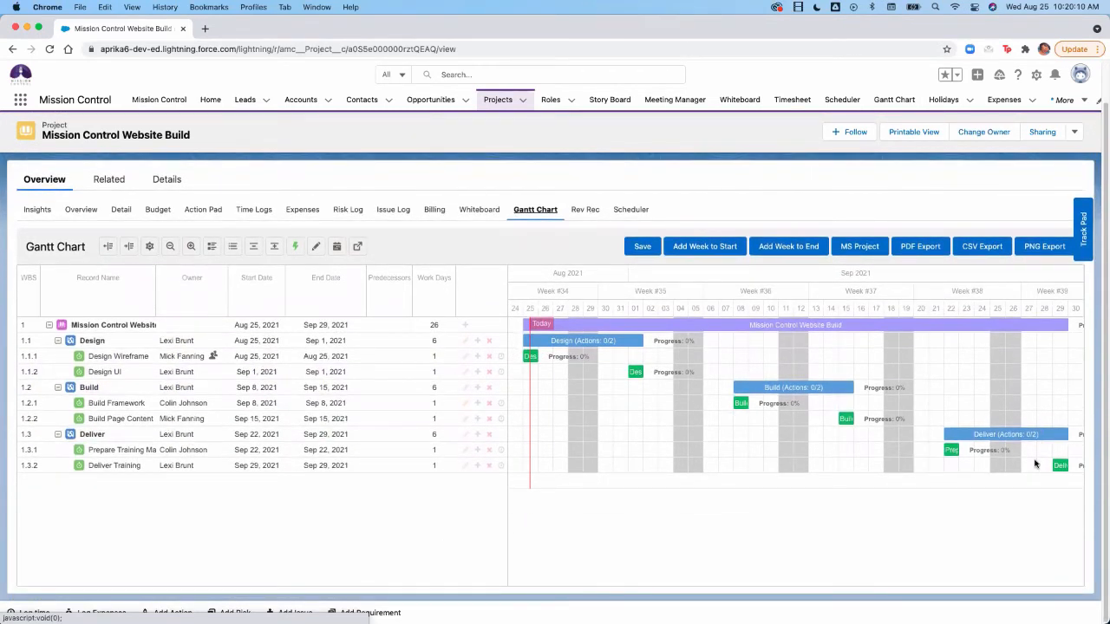
{"action": "mouse_move", "coordinate": [530, 358]}
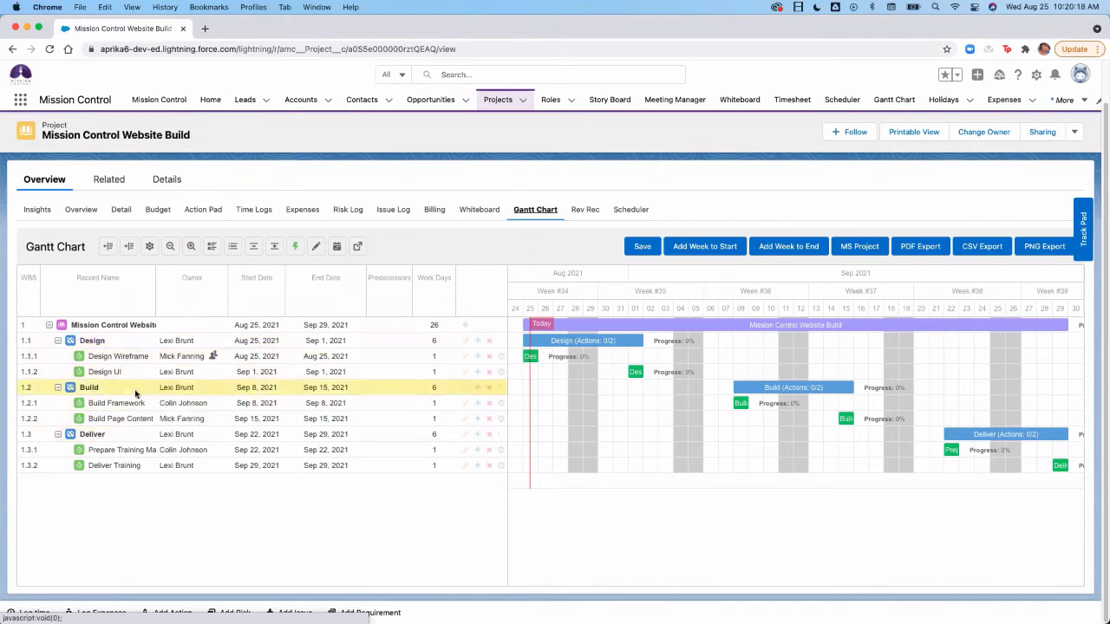
{"action": "mouse_move", "coordinate": [101, 448]}
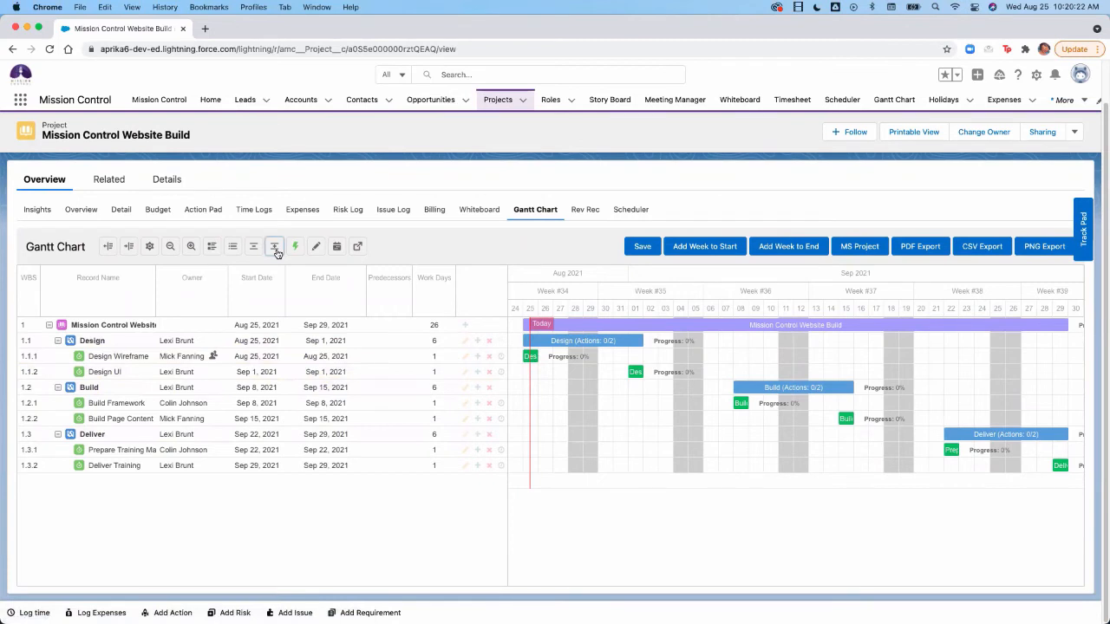
Expand the Gantt chart's record grid to full width, switch to the timeline alone and inspect the action bars.
{"action": "left_click", "coordinate": [206, 248]}
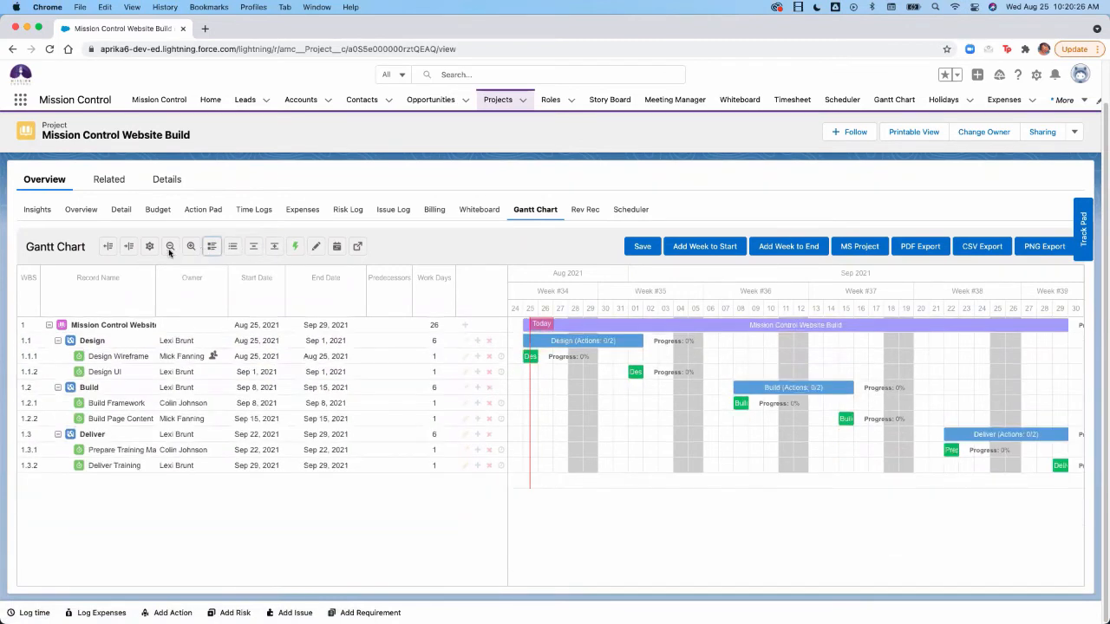
{"action": "left_click", "coordinate": [131, 247]}
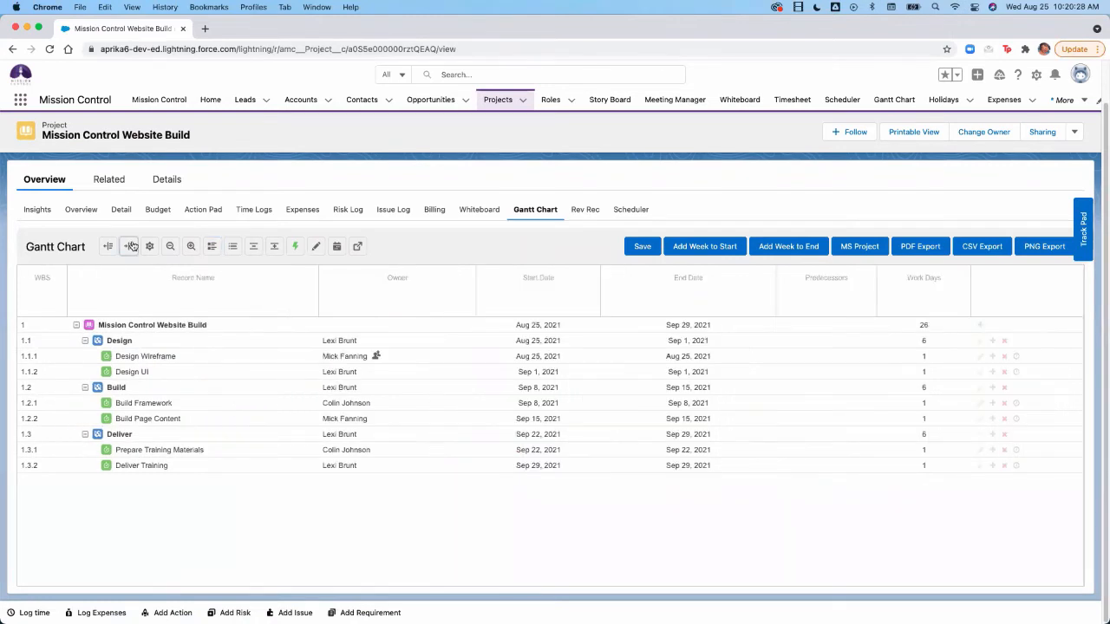
{"action": "left_click", "coordinate": [109, 248]}
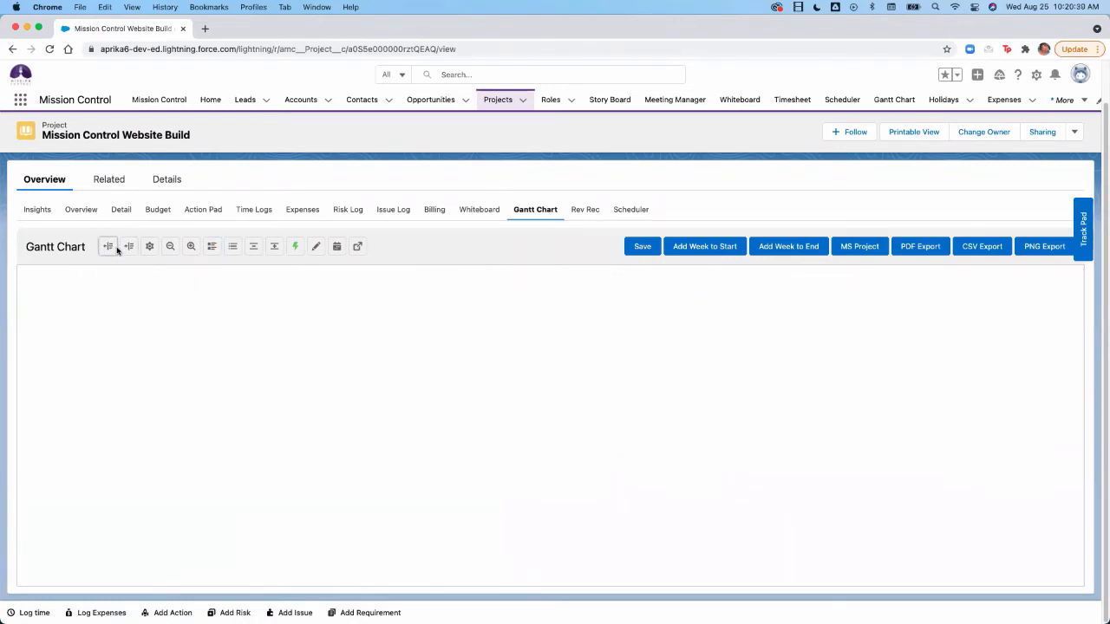
{"action": "left_click", "coordinate": [127, 249]}
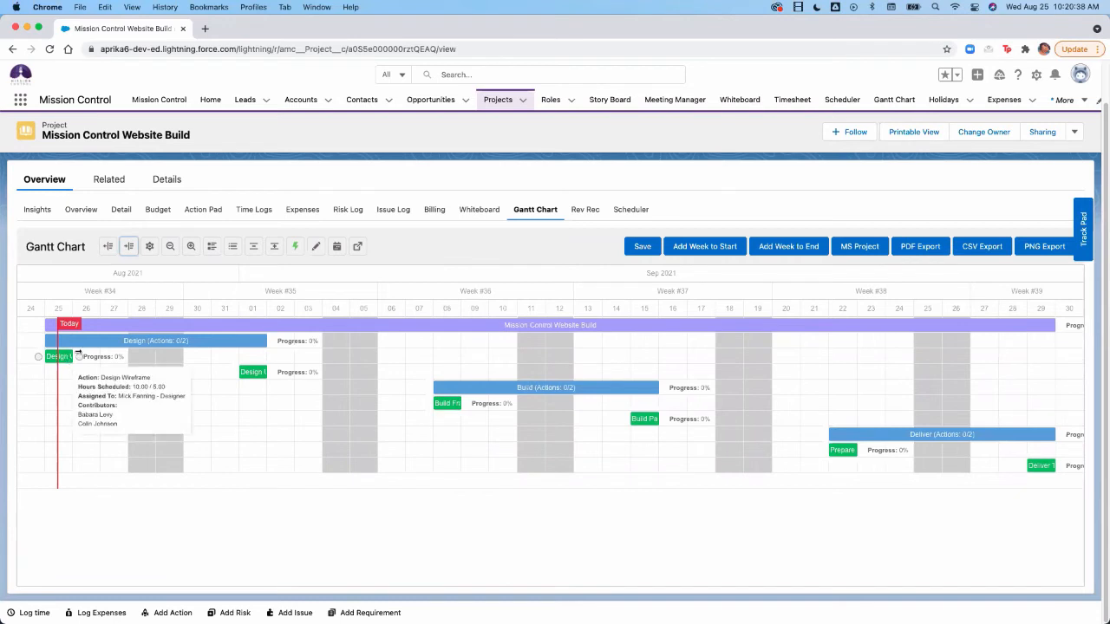
{"action": "mouse_move", "coordinate": [237, 379]}
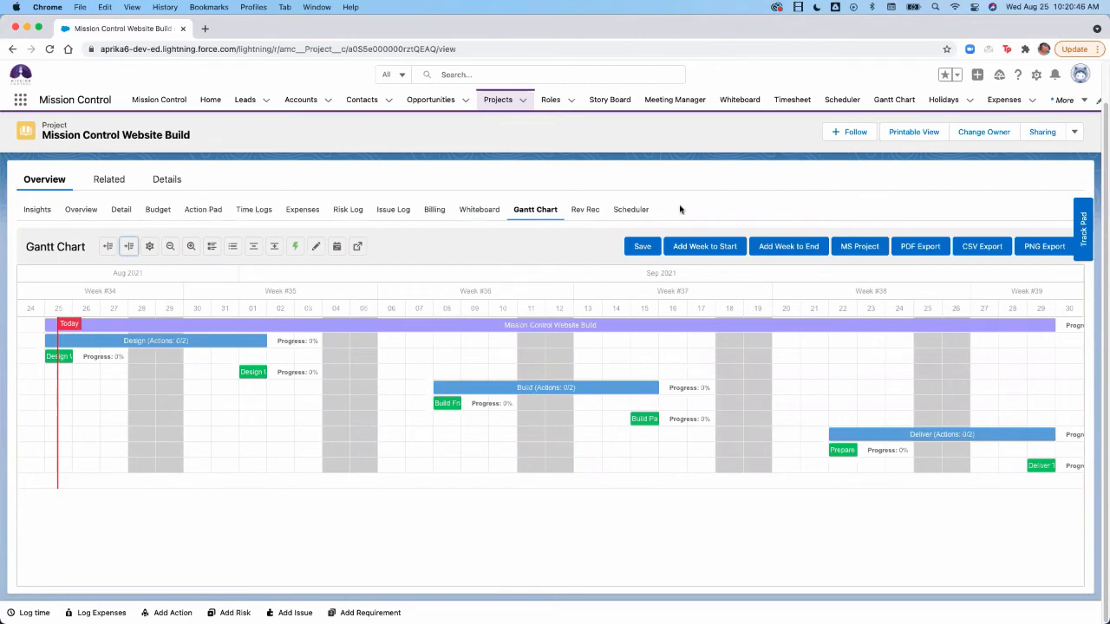
Open the project's Insights and review the budget, CPI, SPI, billable, hours, P&L and invoice summaries.
{"action": "left_click", "coordinate": [31, 215]}
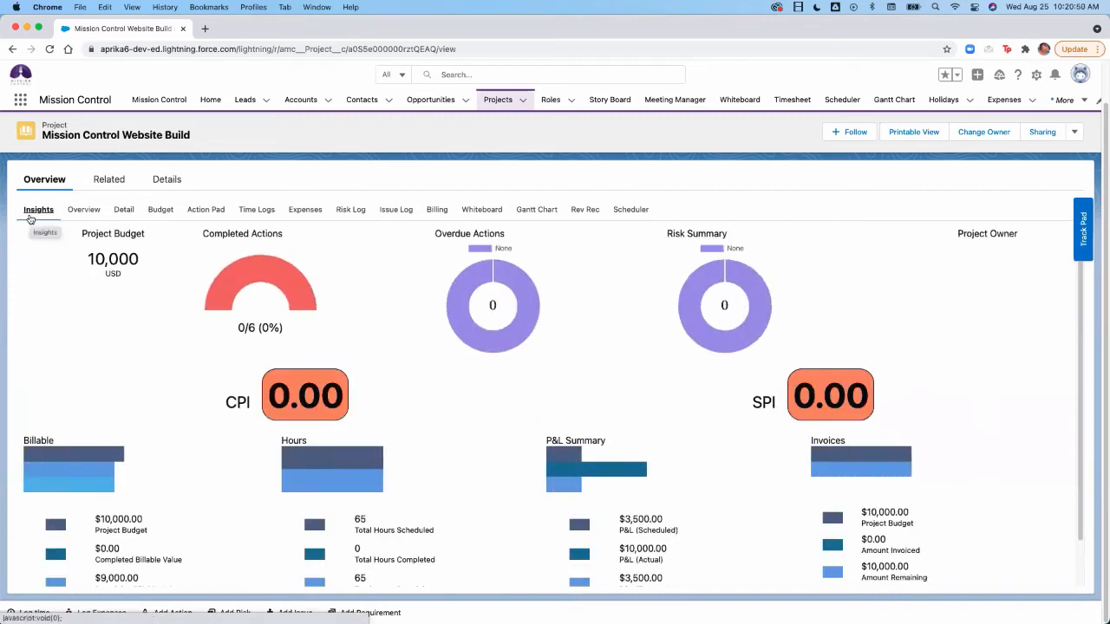
{"action": "scroll", "coordinate": [762, 399], "scroll_direction": "down", "scroll_amount": 1}
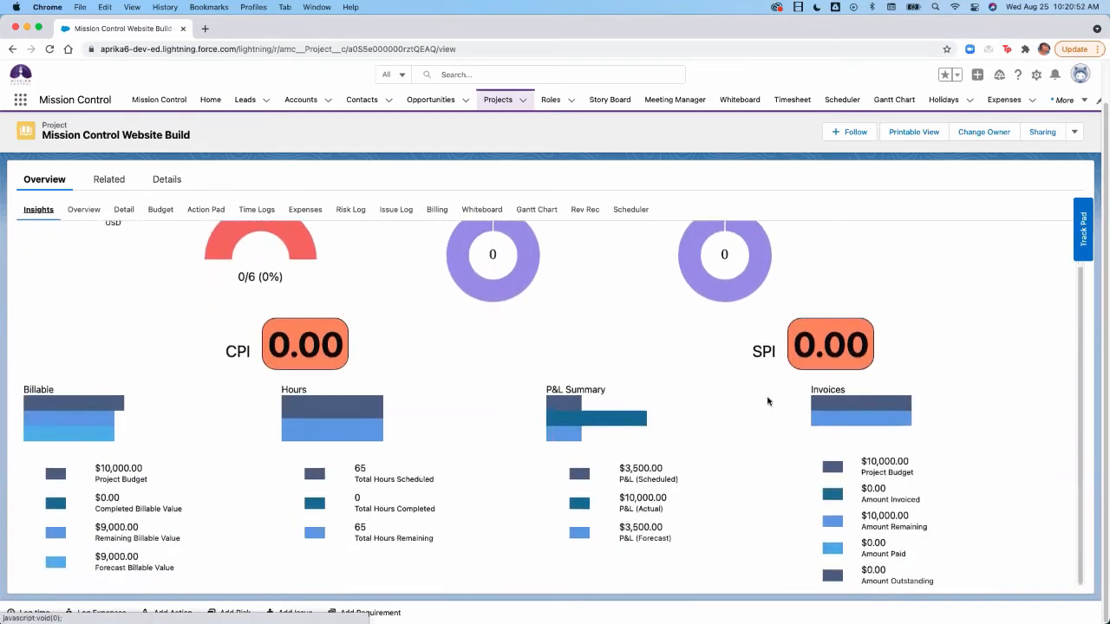
{"action": "scroll", "coordinate": [465, 407], "scroll_direction": "up", "scroll_amount": 1}
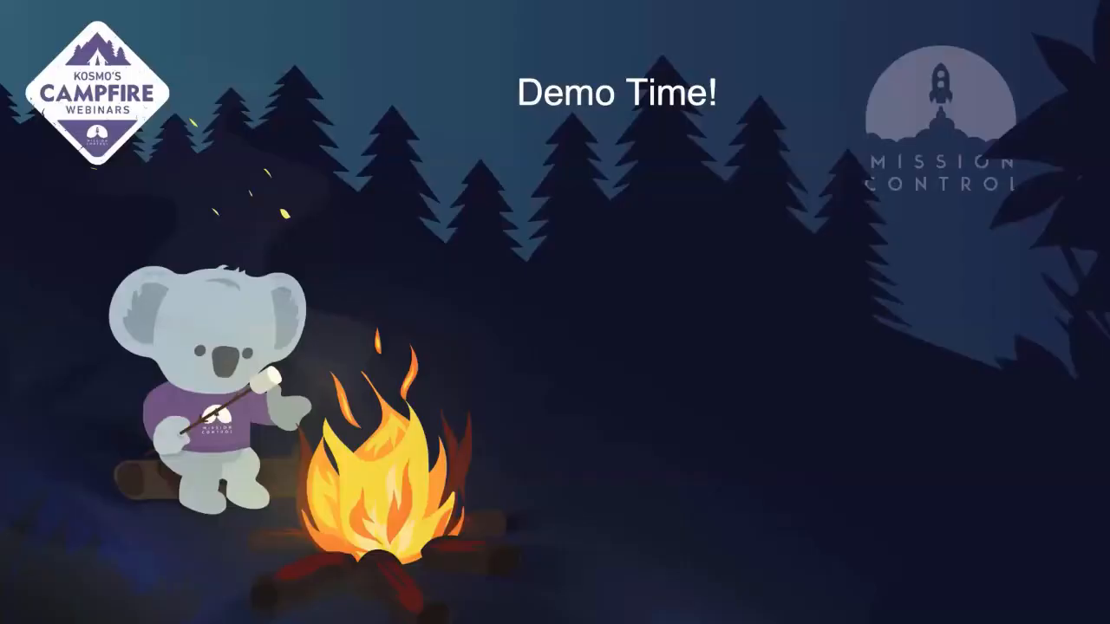
{"action": "key", "text": "Right"}
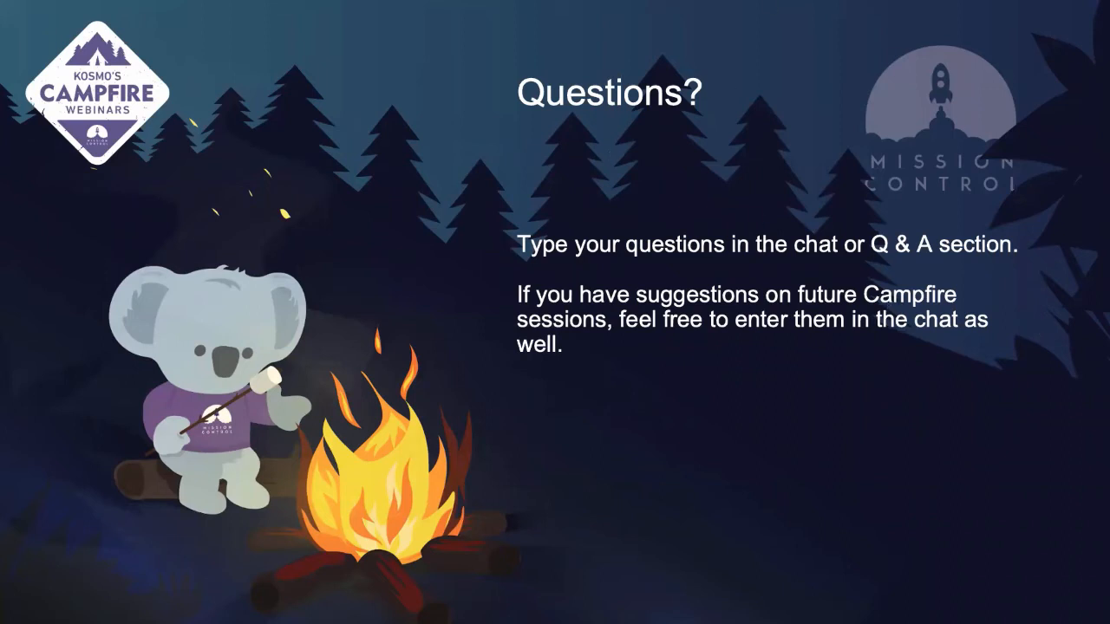
Switch back to the Mission Control Website Build project in Chrome and expand the Design milestone in the overview to view its actions.
{"action": "key", "text": "super+Tab"}
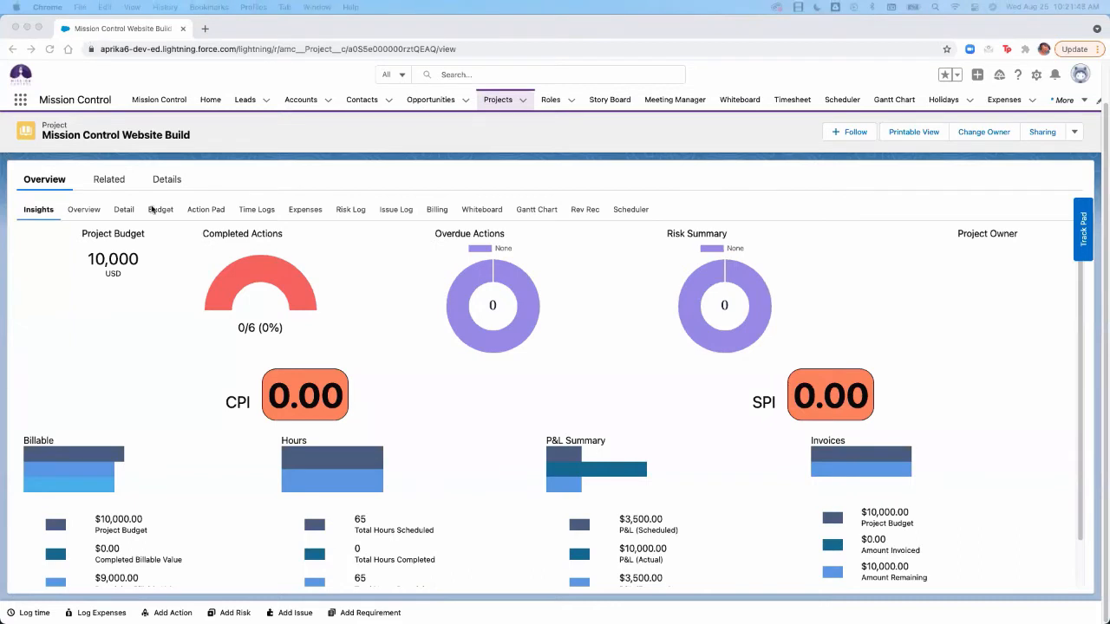
{"action": "left_click", "coordinate": [83, 210]}
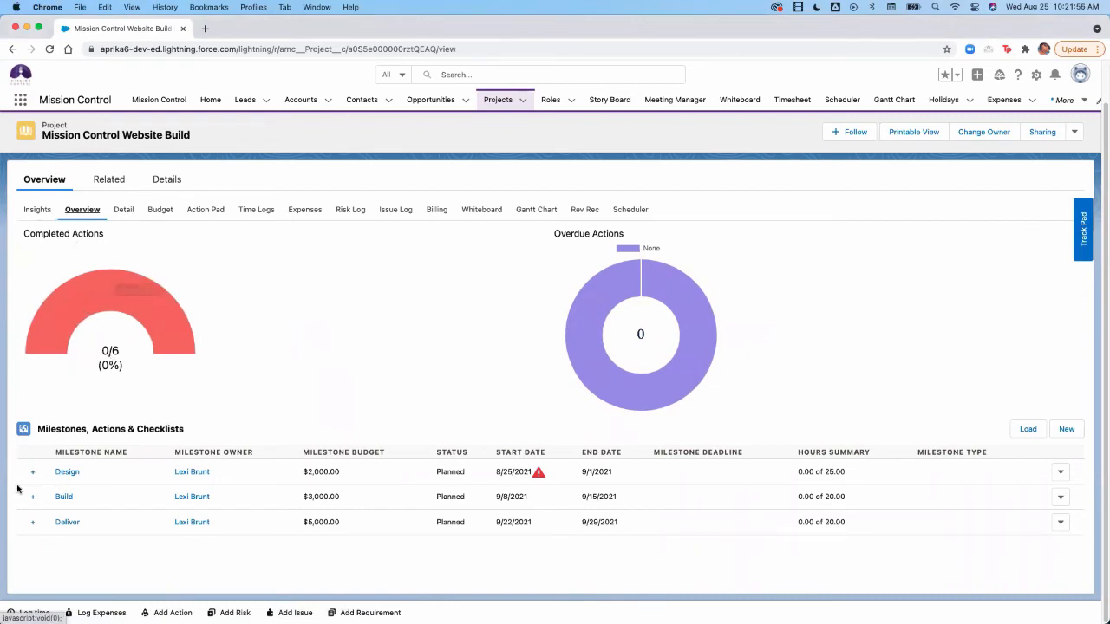
{"action": "left_click", "coordinate": [32, 472]}
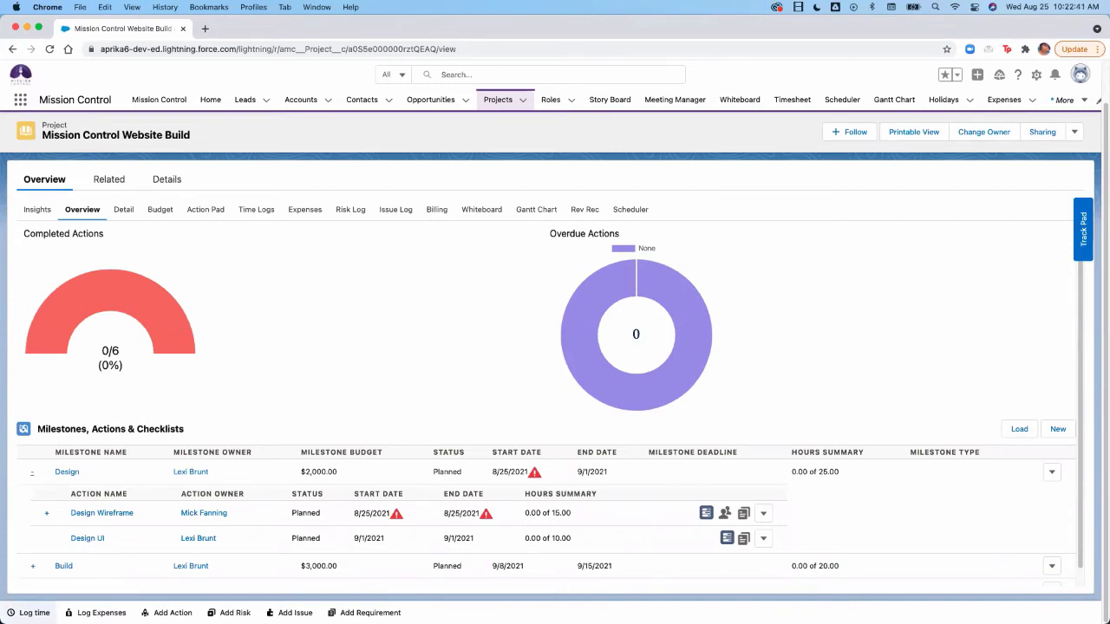
Start a time log for the project and assign it to the Design milestone's Design UI action.
{"action": "left_click", "coordinate": [30, 612]}
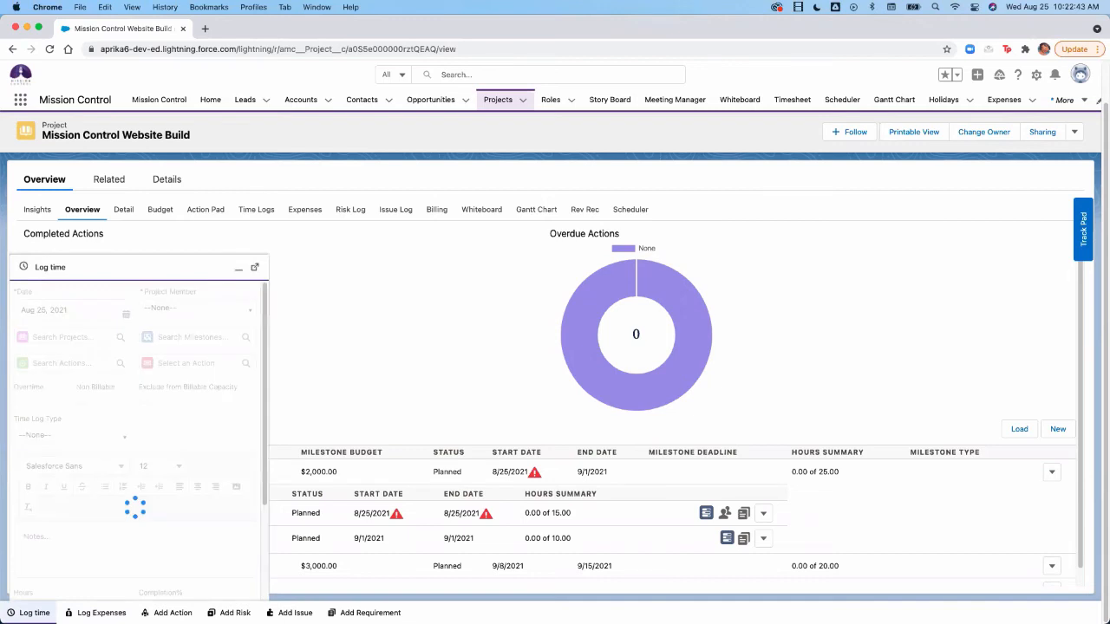
{"action": "left_click", "coordinate": [189, 337]}
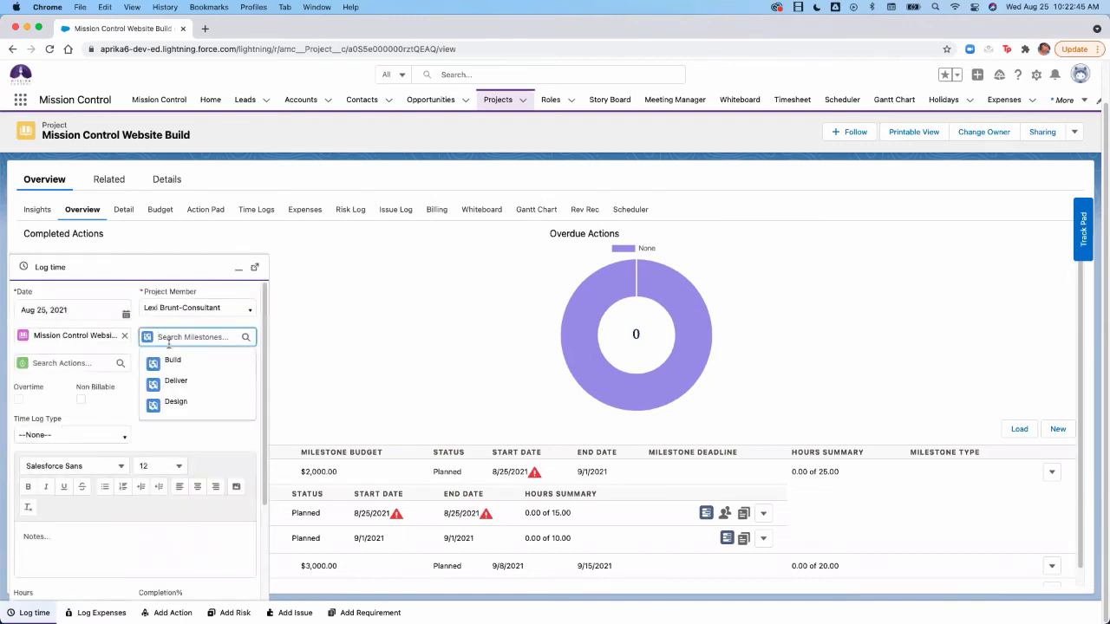
{"action": "left_click", "coordinate": [176, 404]}
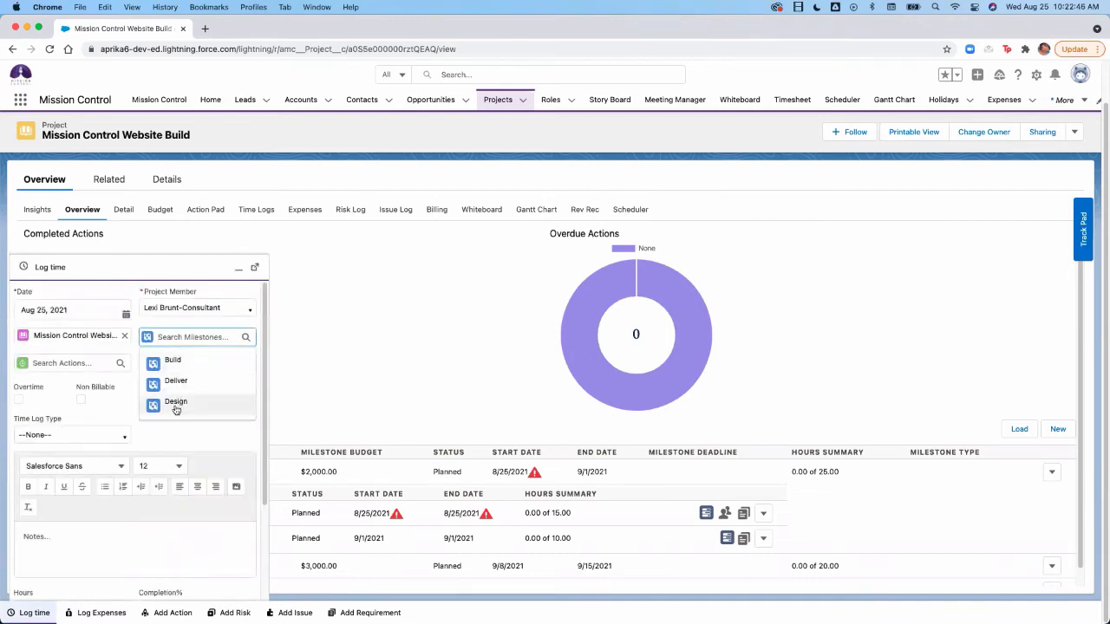
{"action": "left_click", "coordinate": [54, 361]}
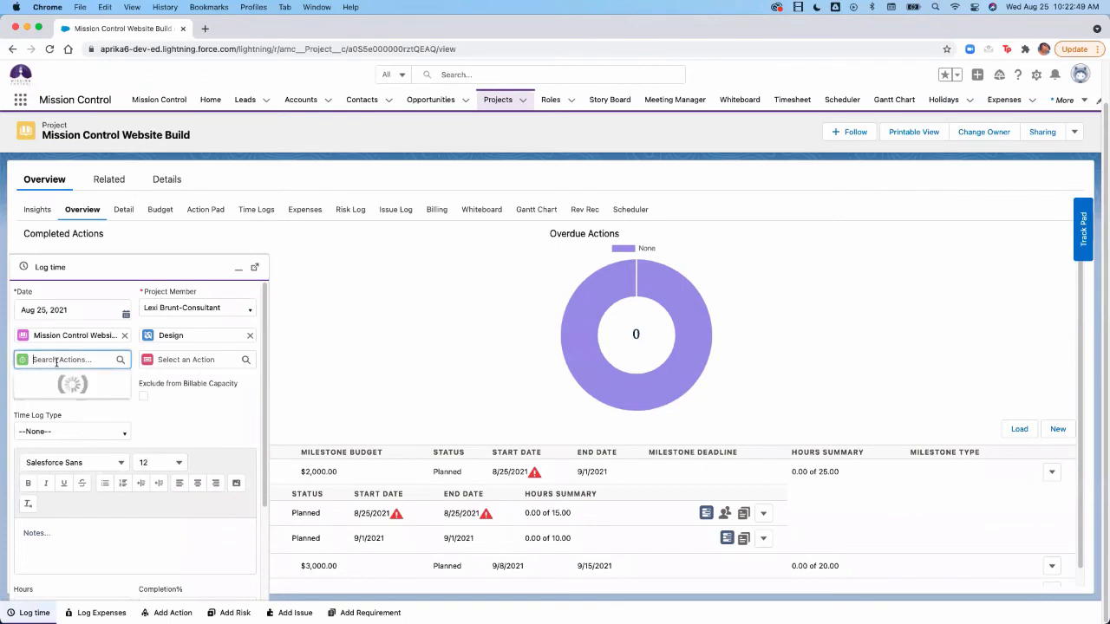
{"action": "left_click", "coordinate": [68, 381]}
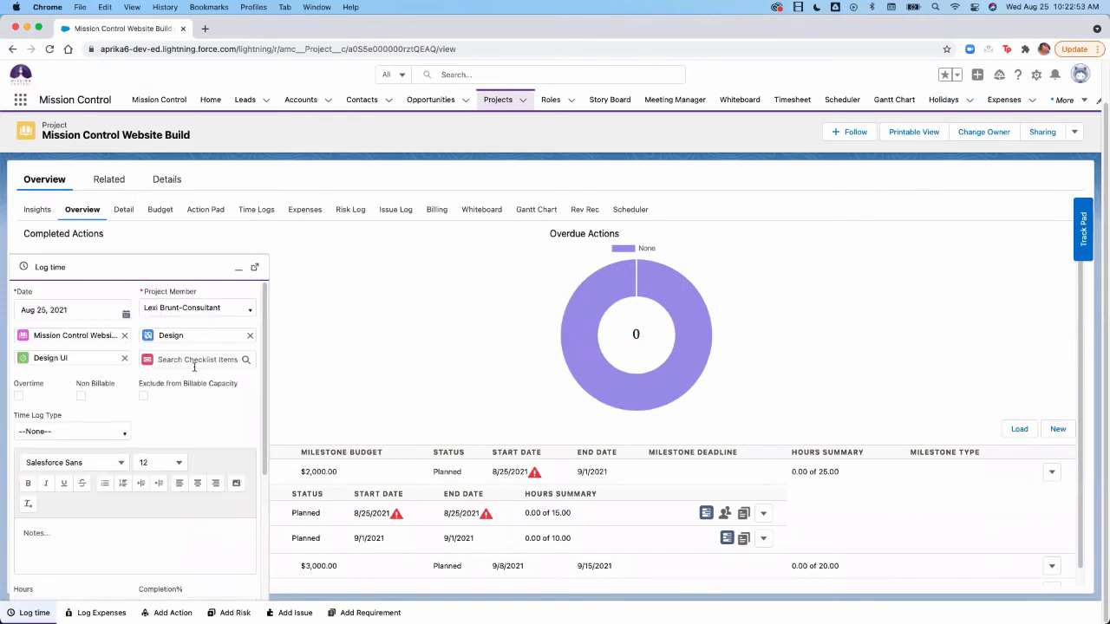
Enter 10 hours in the time log and choose the designer as the project member.
{"action": "scroll", "coordinate": [83, 479], "scroll_direction": "down", "scroll_amount": 1}
{"action": "scroll", "coordinate": [85, 490], "scroll_direction": "down", "scroll_amount": 4}
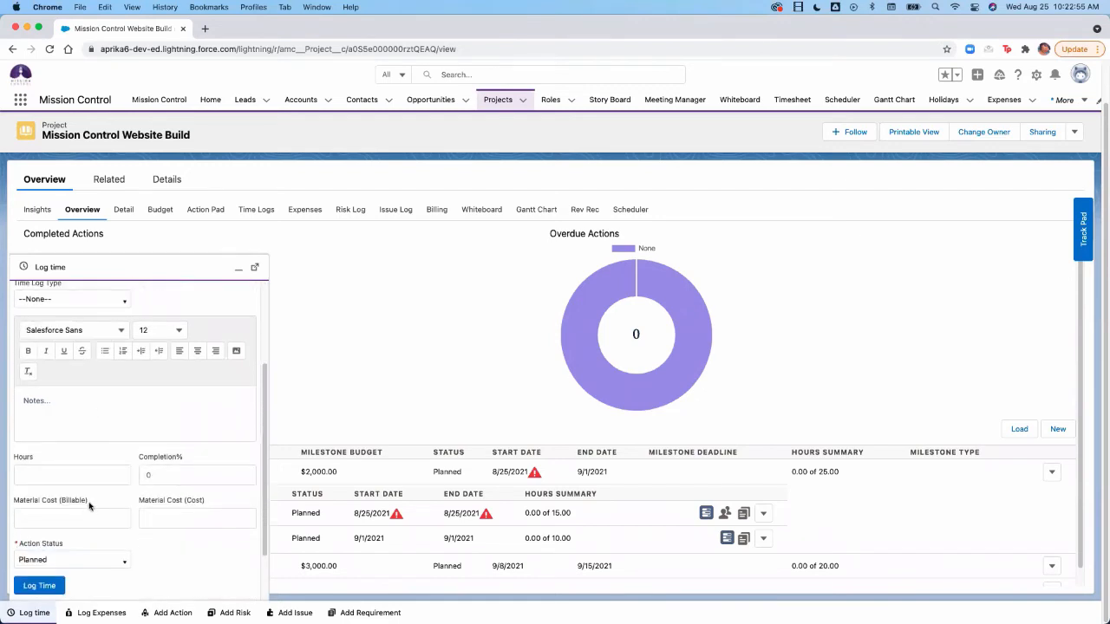
{"action": "scroll", "coordinate": [89, 507], "scroll_direction": "up", "scroll_amount": 6}
{"action": "scroll", "coordinate": [80, 495], "scroll_direction": "down", "scroll_amount": 5}
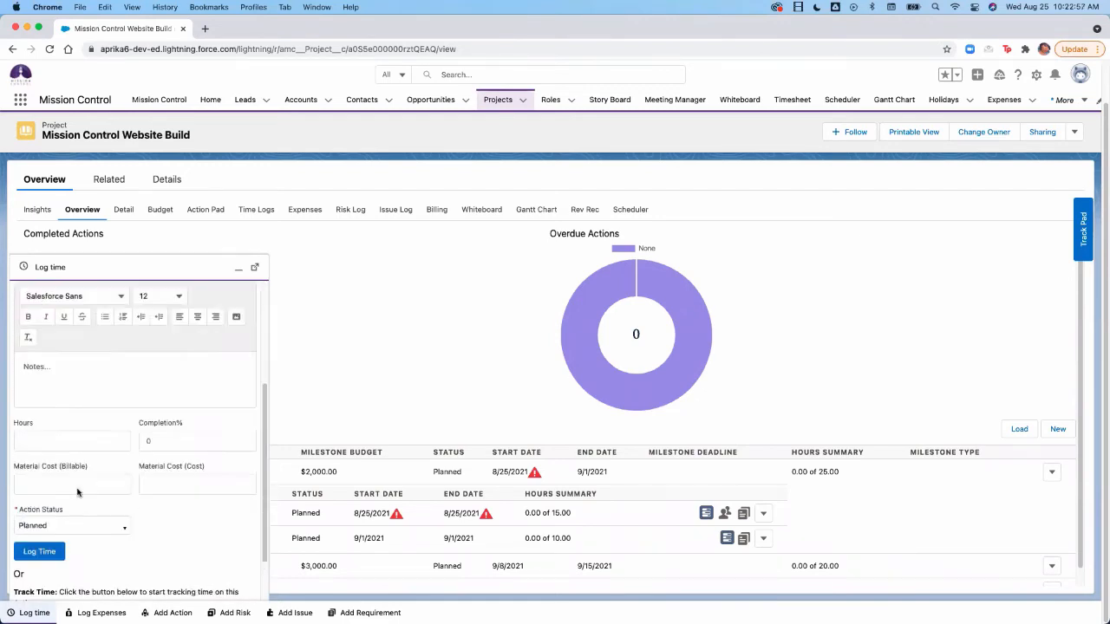
{"action": "left_click", "coordinate": [63, 423]}
{"action": "type", "text": "10"}
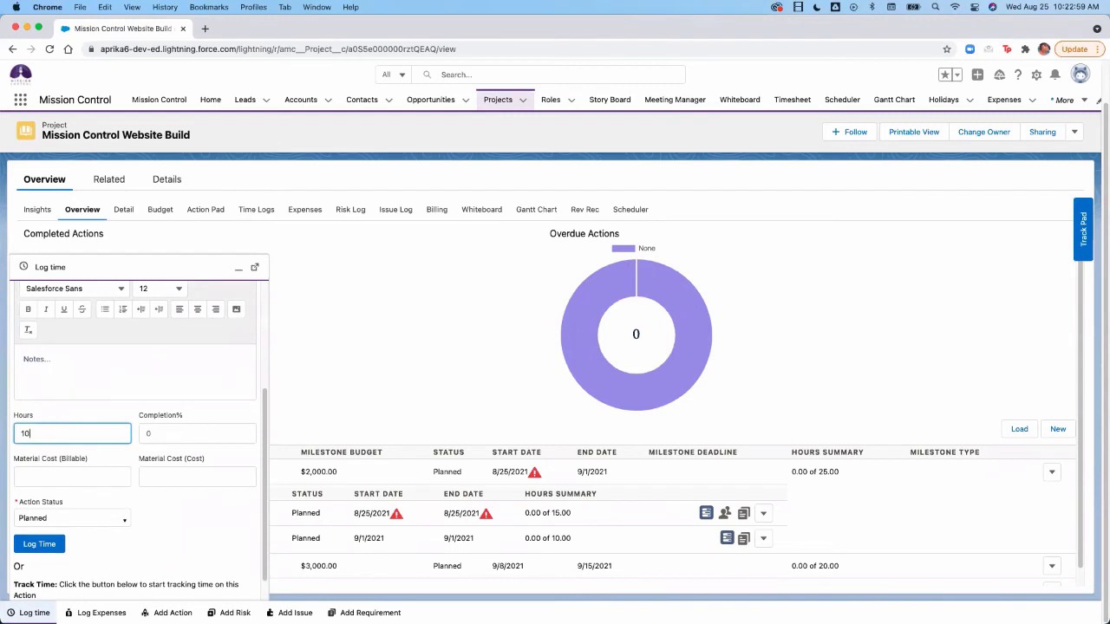
{"action": "scroll", "coordinate": [81, 384], "scroll_direction": "up", "scroll_amount": 5}
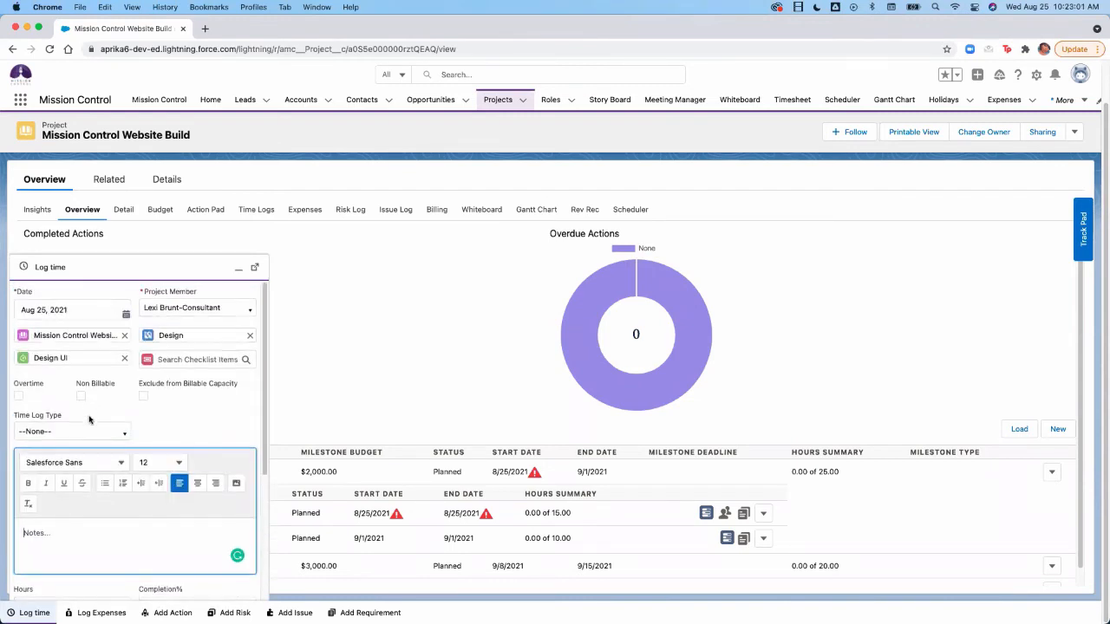
{"action": "left_click", "coordinate": [227, 314]}
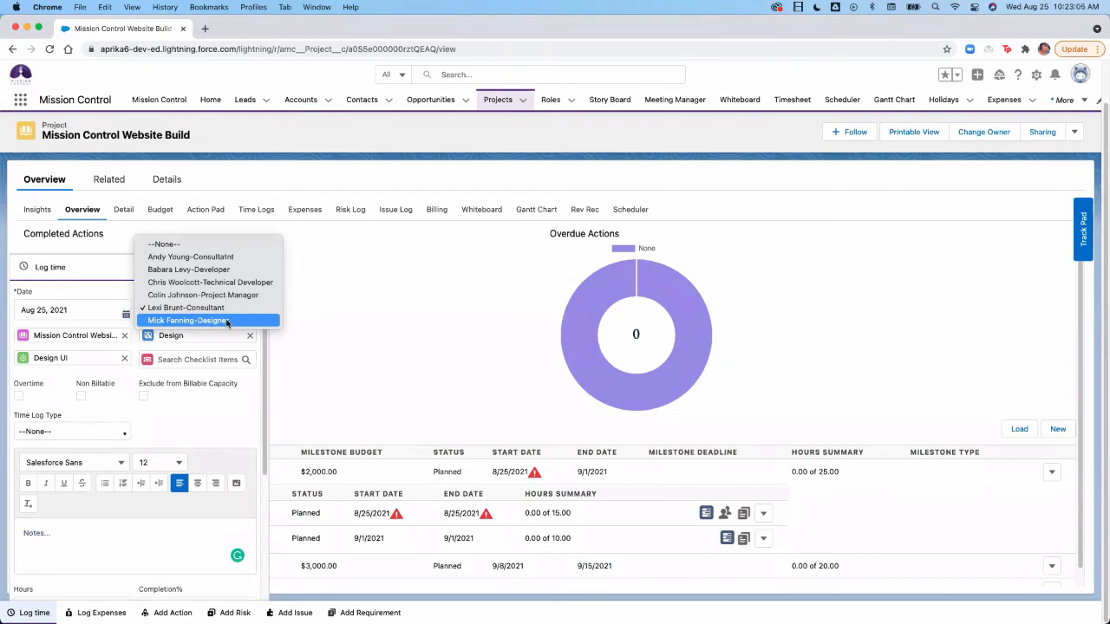
{"action": "left_click", "coordinate": [227, 321]}
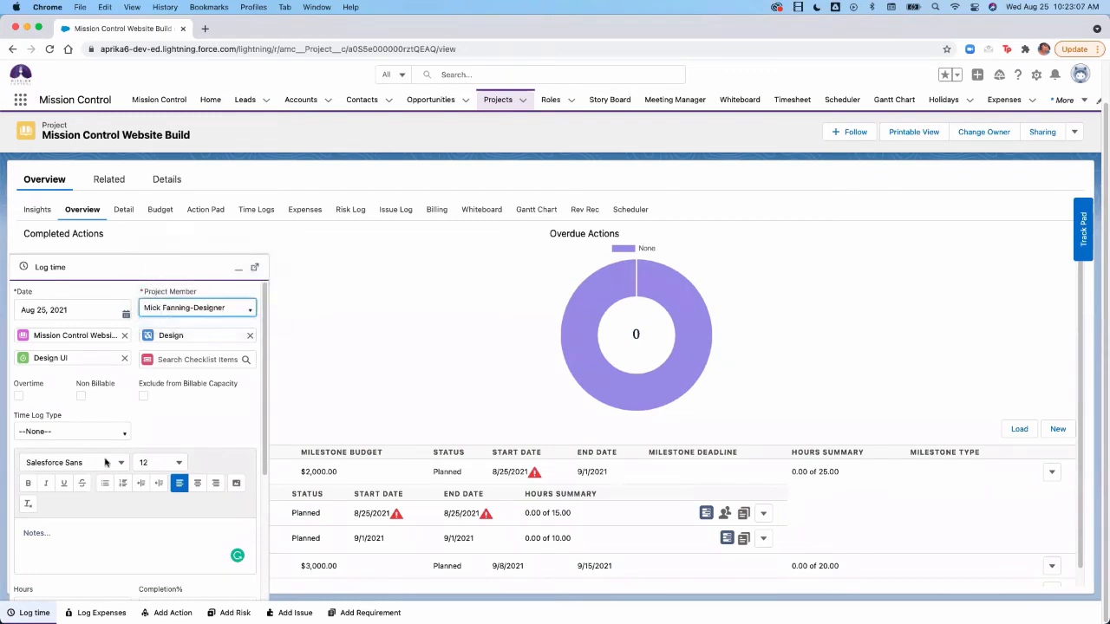
Set the time log's action status to Complete and log the time.
{"action": "scroll", "coordinate": [177, 404], "scroll_direction": "down", "scroll_amount": 2}
{"action": "scroll", "coordinate": [176, 404], "scroll_direction": "down", "scroll_amount": 5}
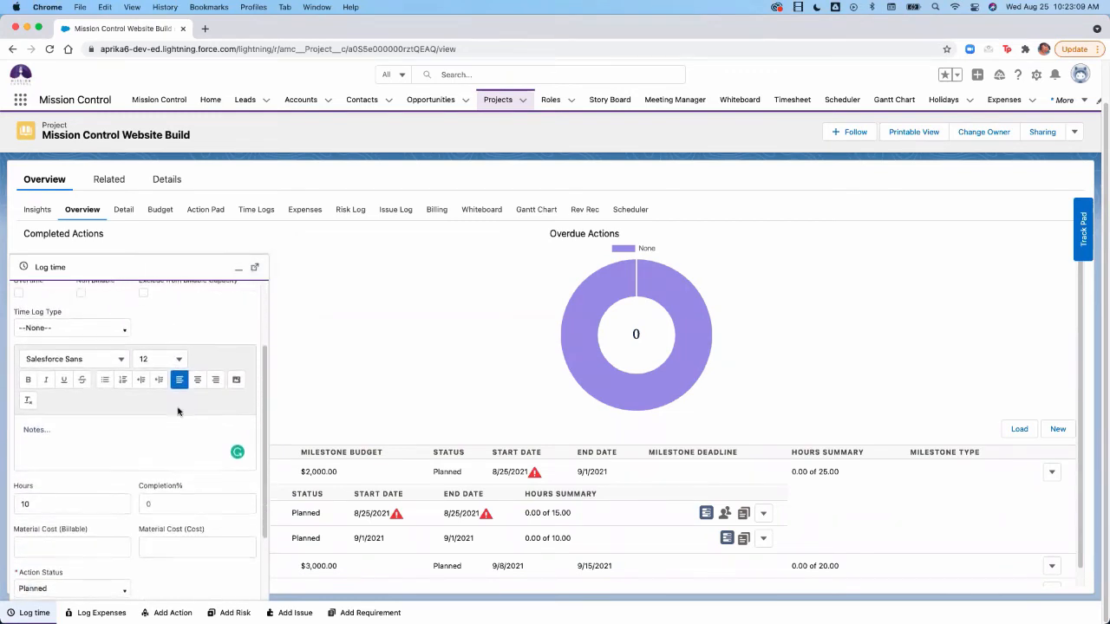
{"action": "left_click", "coordinate": [90, 545]}
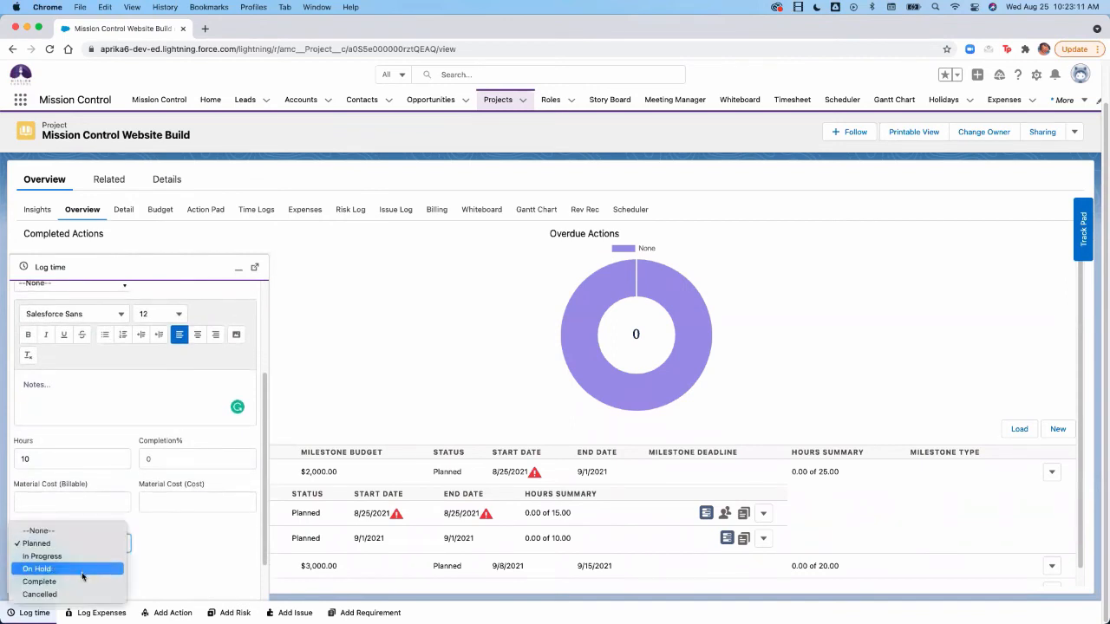
{"action": "left_click", "coordinate": [105, 578]}
{"action": "left_click", "coordinate": [39, 570]}
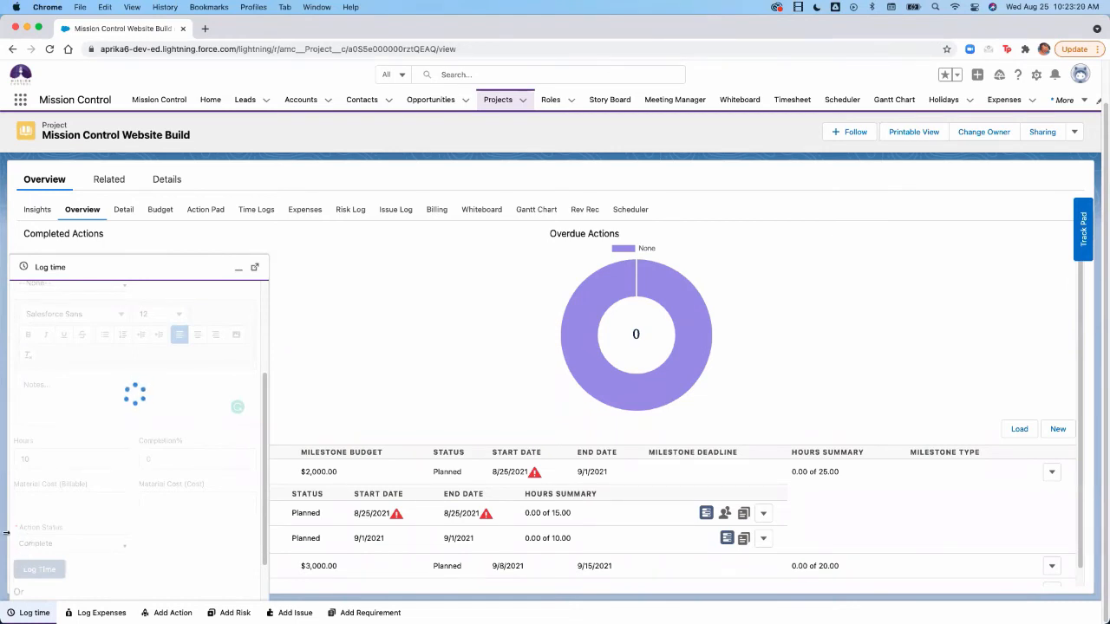
Minimize the time log form, reload the project, and review its completed actions and the budget, hours, P&L and invoice figures in Insights.
{"action": "left_click", "coordinate": [241, 270]}
{"action": "key", "text": "cmd+r"}
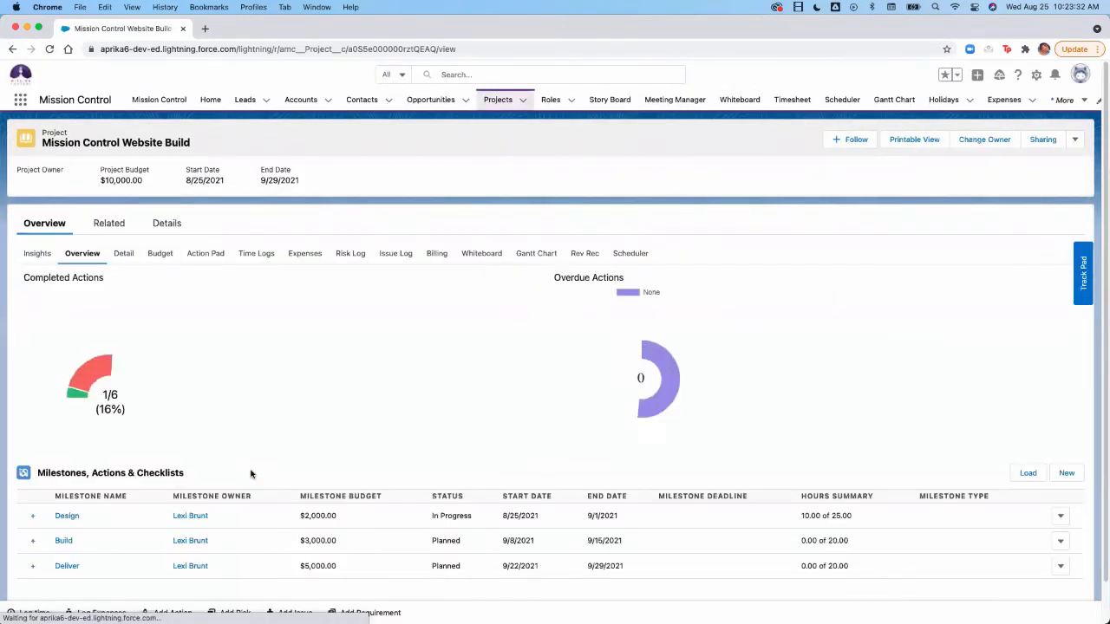
{"action": "mouse_move", "coordinate": [45, 382]}
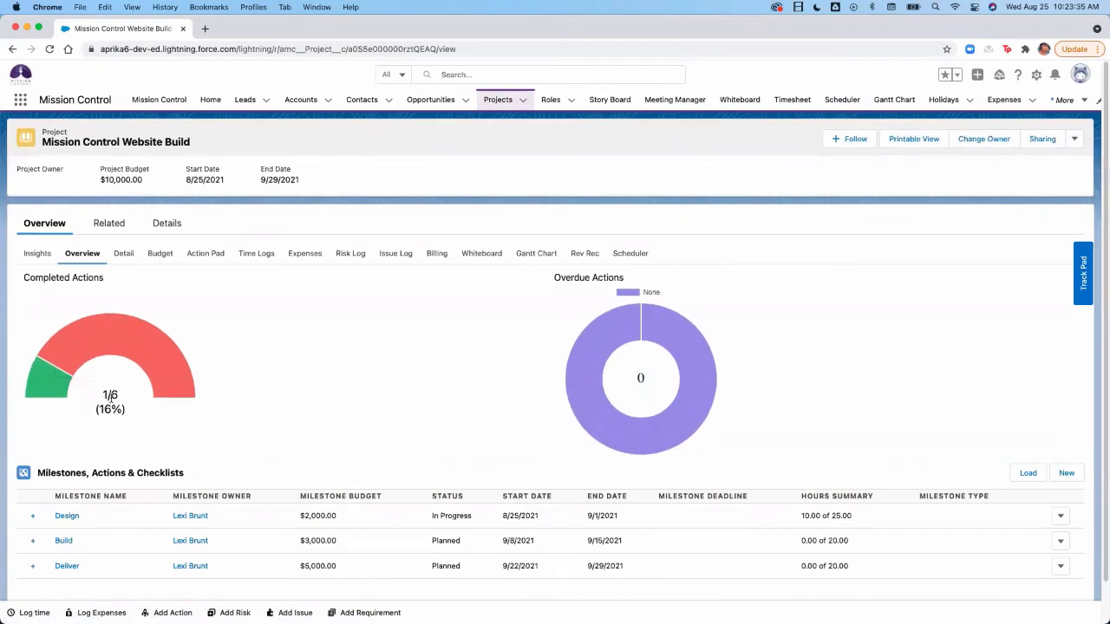
{"action": "left_click", "coordinate": [38, 253]}
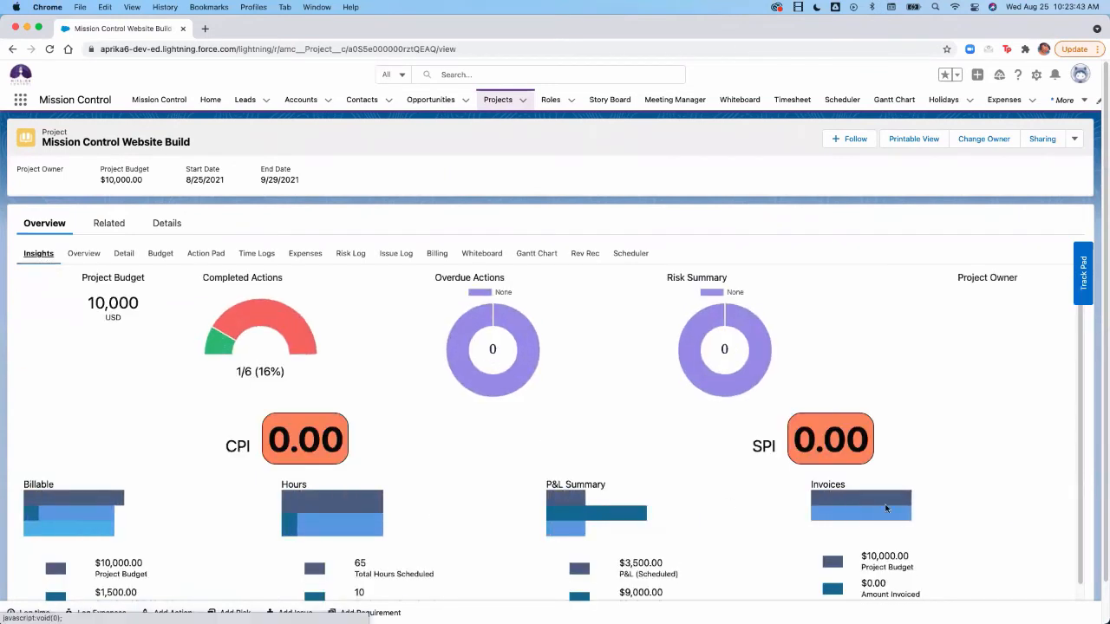
{"action": "scroll", "coordinate": [1005, 540], "scroll_direction": "down", "scroll_amount": 3}
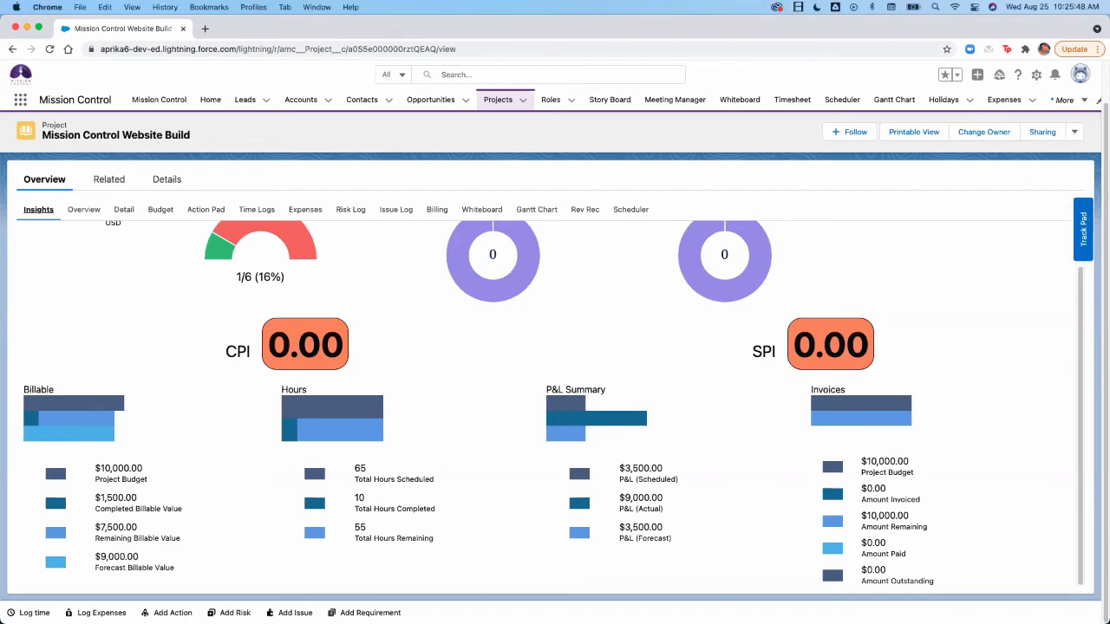
Open Create Actions and inspect the Design Wireframe action's hours distribution in the Resource Assignment Wizard, leaving without saving.
{"action": "left_click", "coordinate": [1074, 132]}
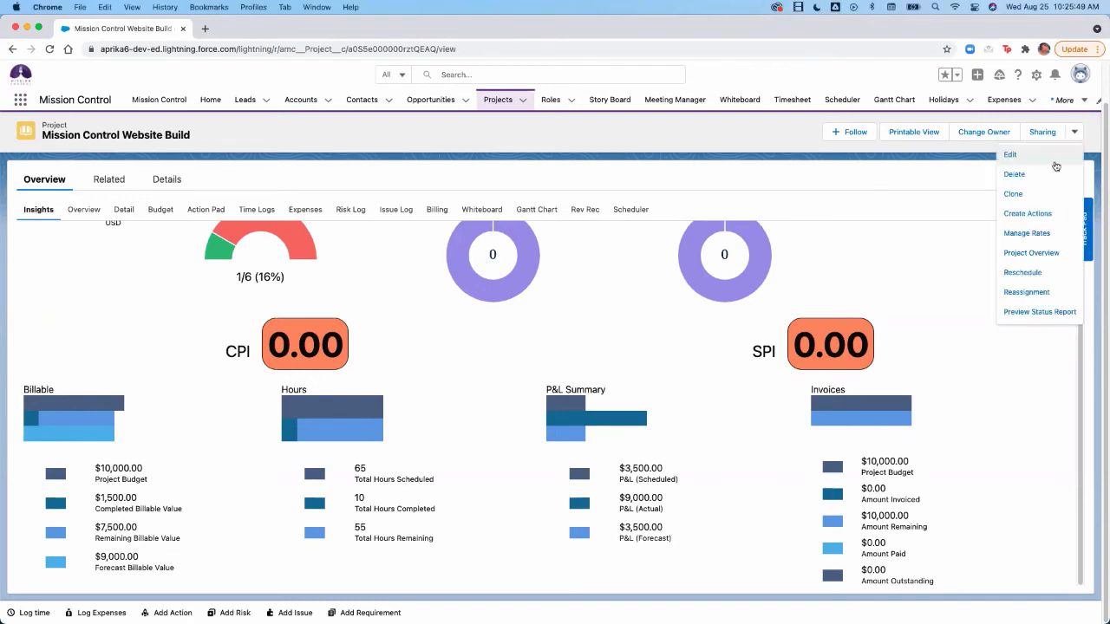
{"action": "left_click", "coordinate": [1028, 214]}
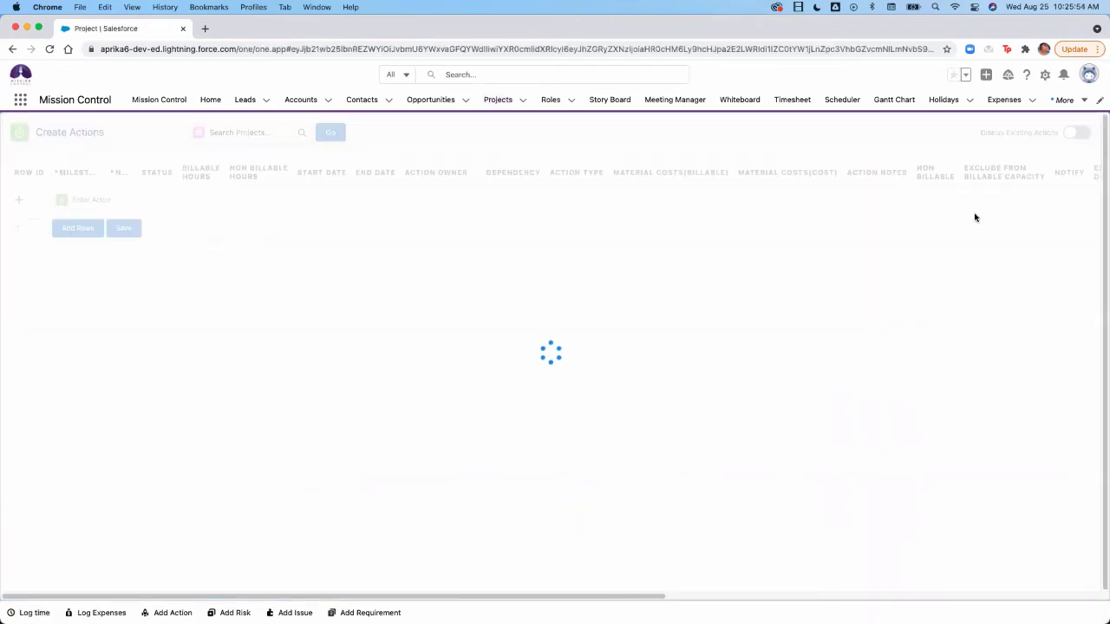
{"action": "left_click", "coordinate": [766, 230]}
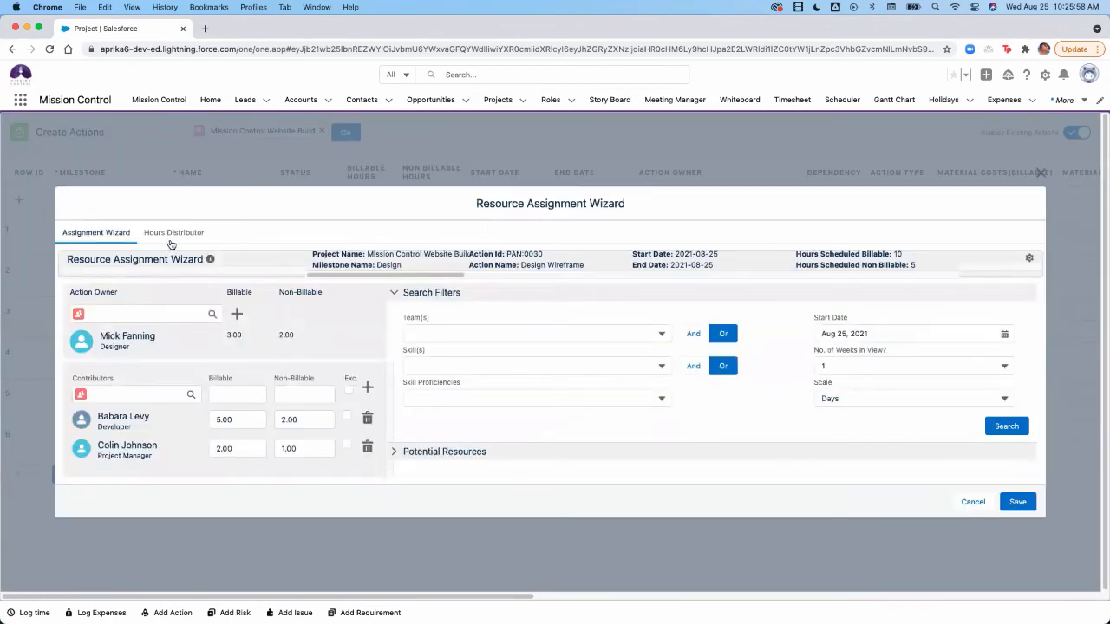
{"action": "left_click", "coordinate": [170, 243]}
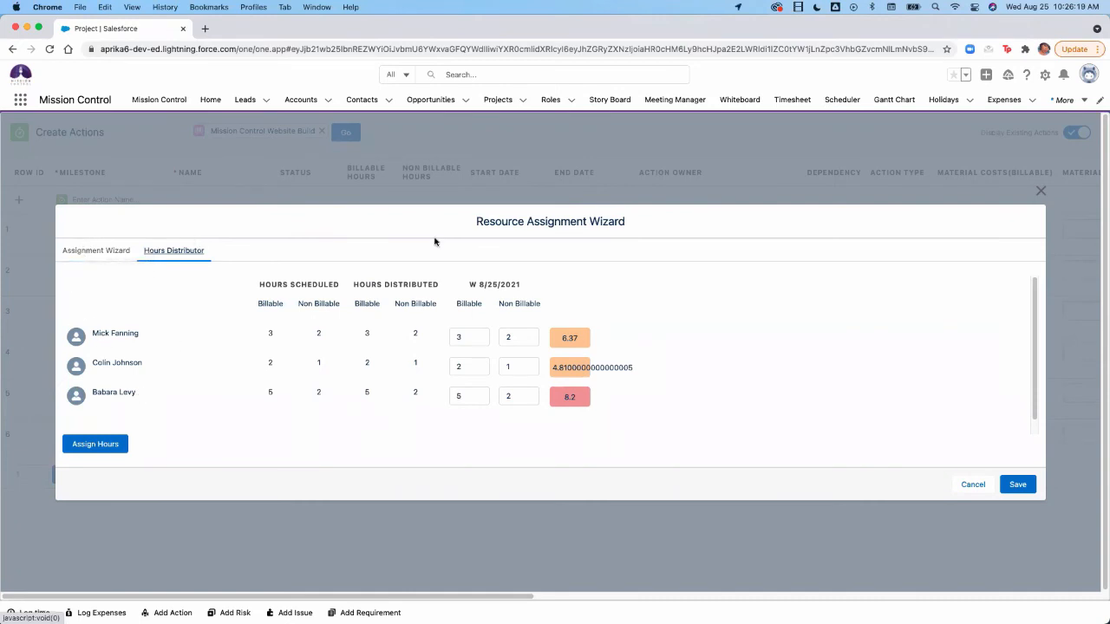
{"action": "left_click", "coordinate": [970, 483]}
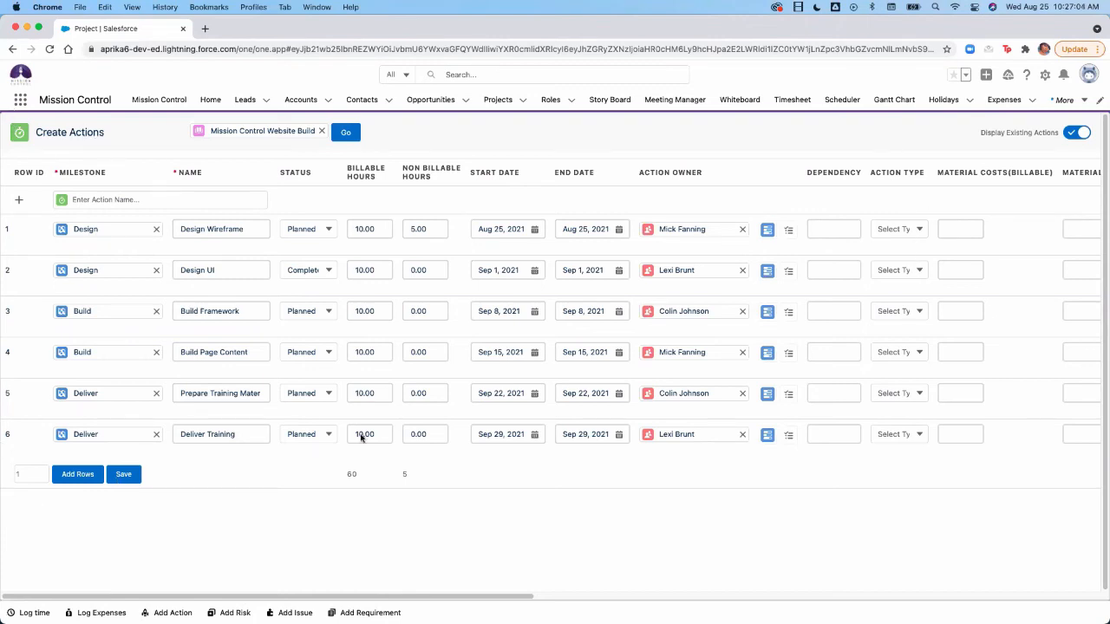
Save the action list and open the project's Gantt Chart.
{"action": "left_click", "coordinate": [123, 474]}
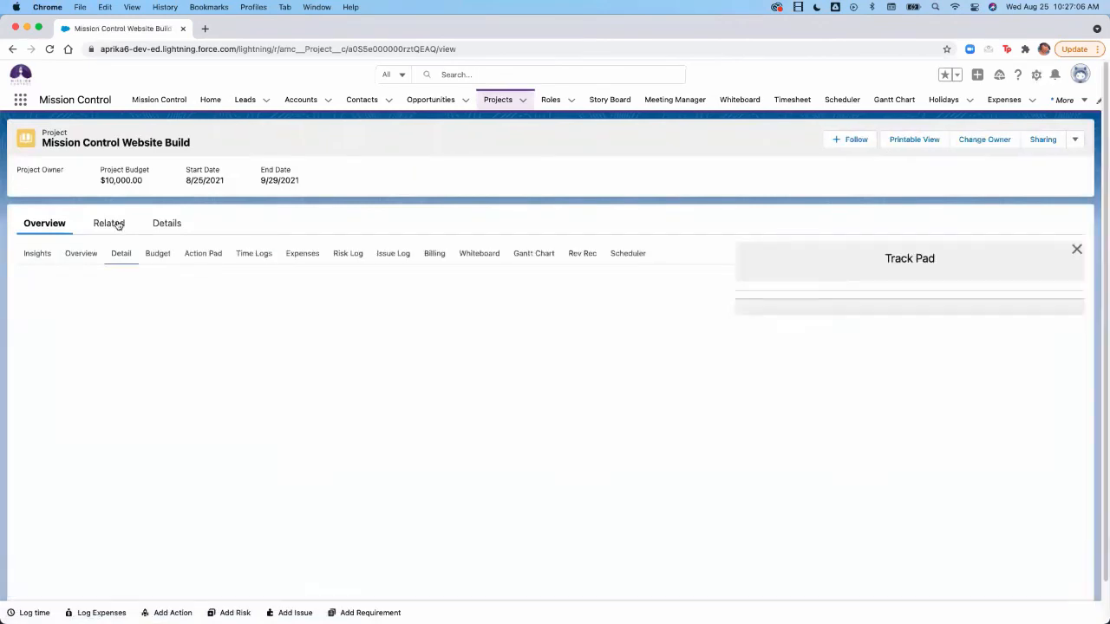
{"action": "left_click", "coordinate": [536, 255]}
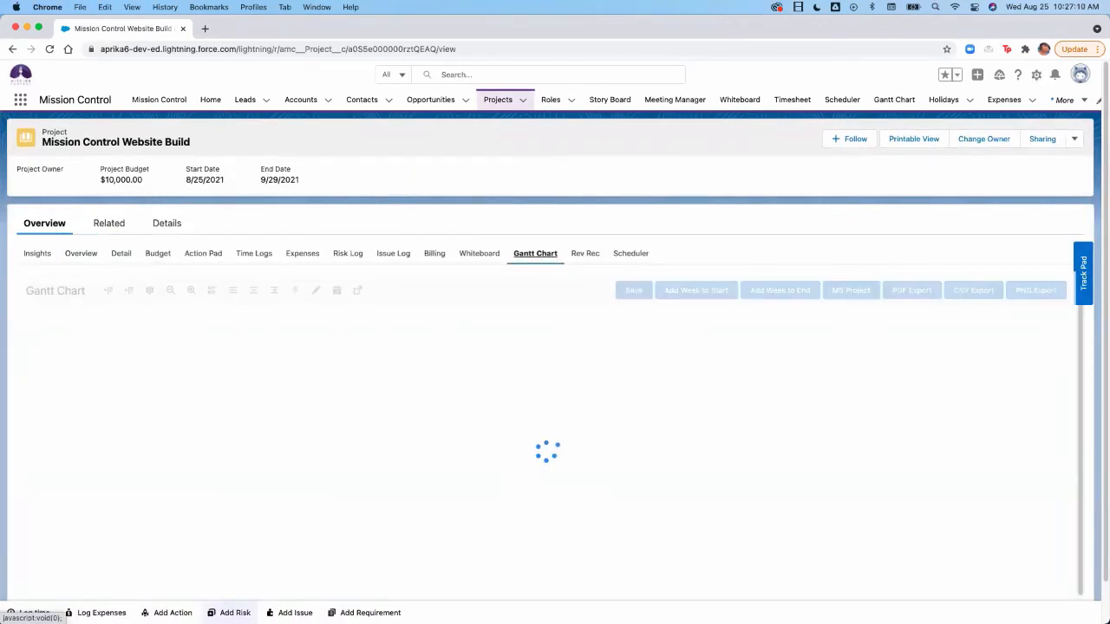